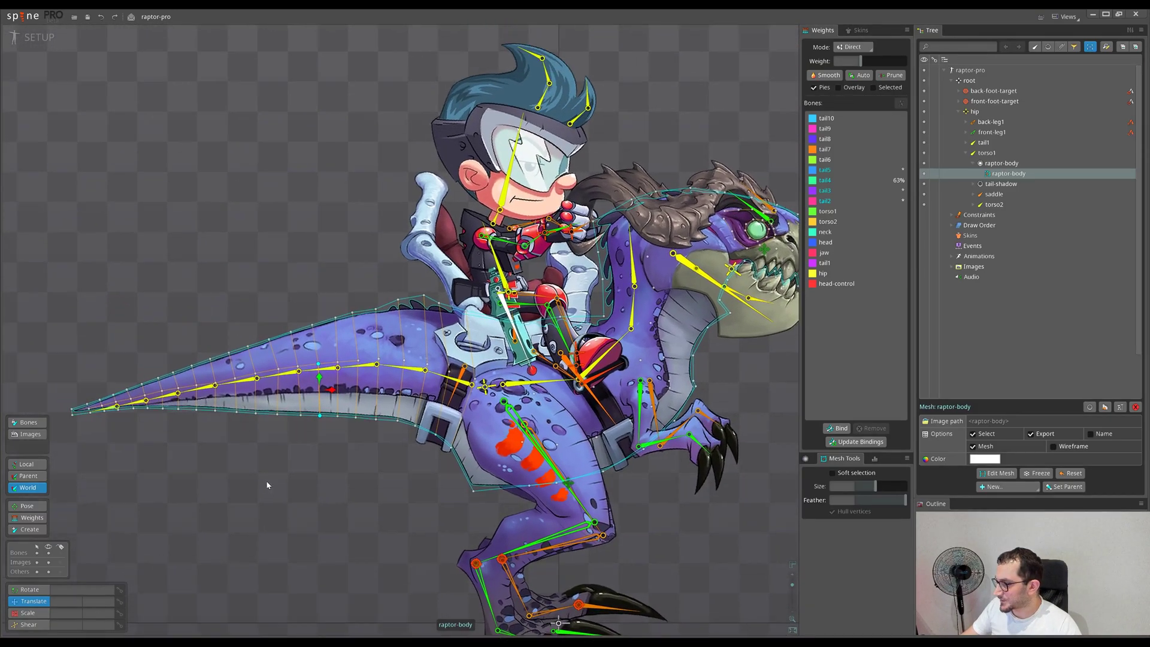
Step: Examine the mesh vertices along the raptor's tail and how they line up with the tail bones
scroll(196, 465, up, 5)
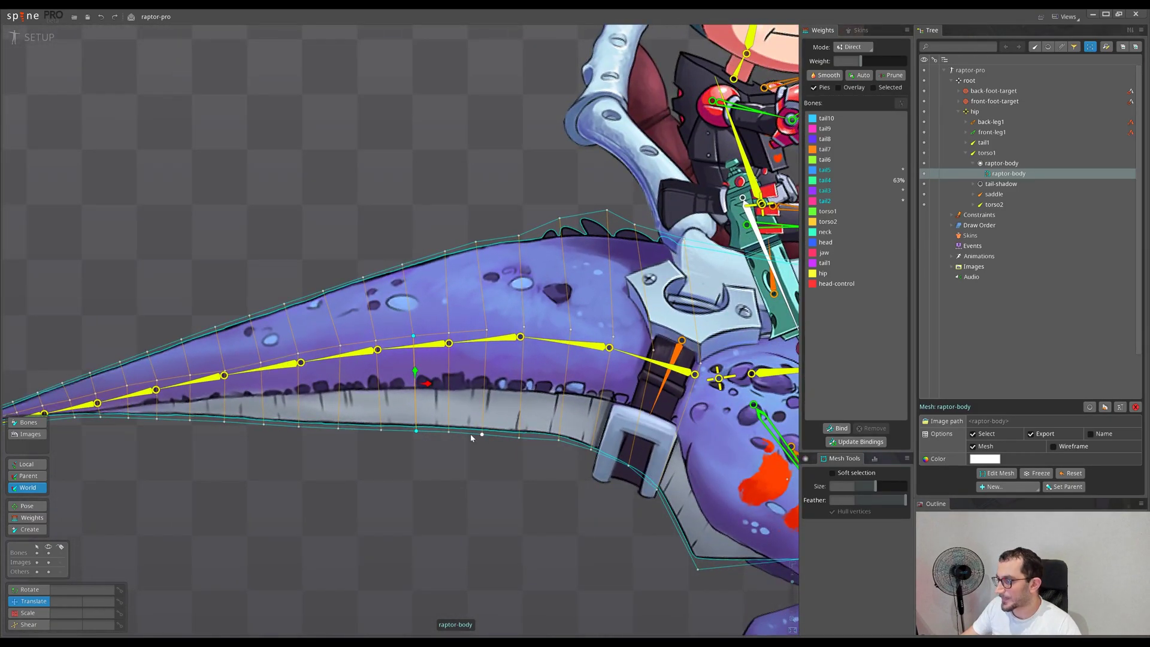
drag(471, 438, 367, 409)
scroll(372, 473, down, 2)
drag(372, 473, 311, 434)
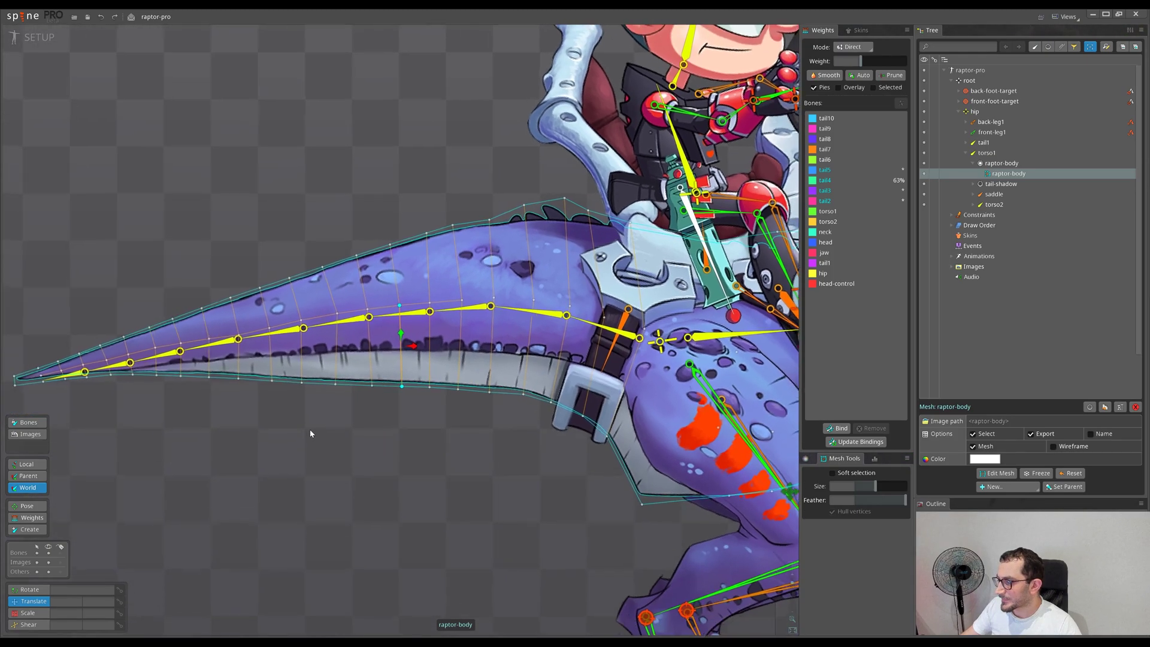
scroll(402, 369, up, 2)
scroll(339, 406, down, 2)
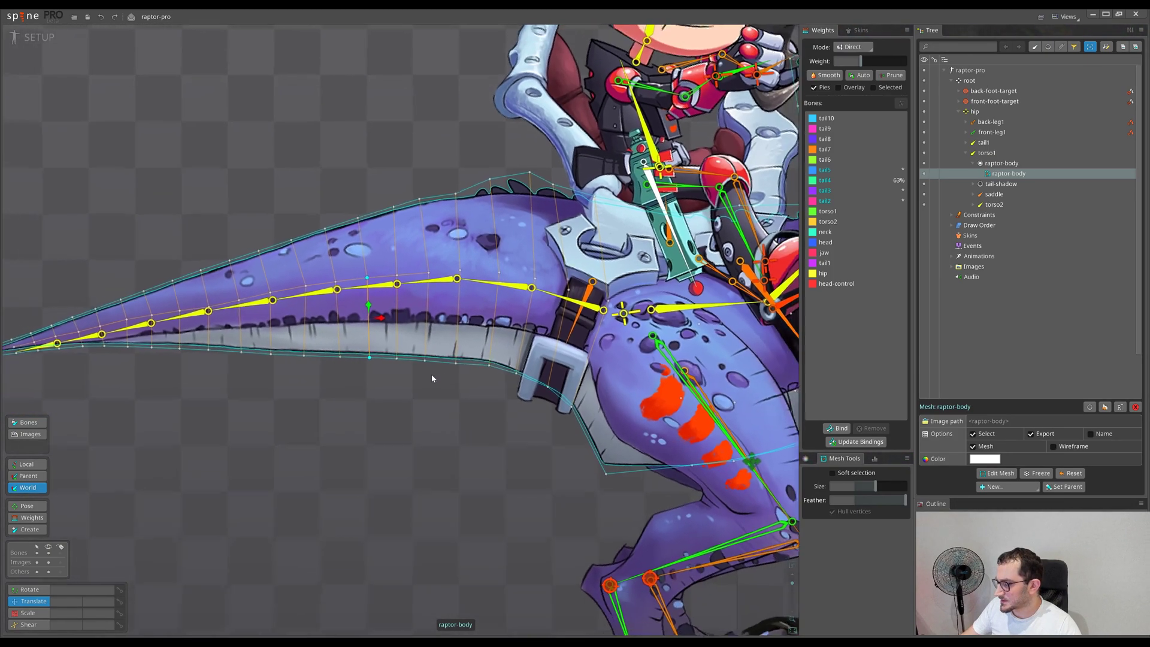
scroll(414, 303, up, 2)
scroll(453, 340, up, 1)
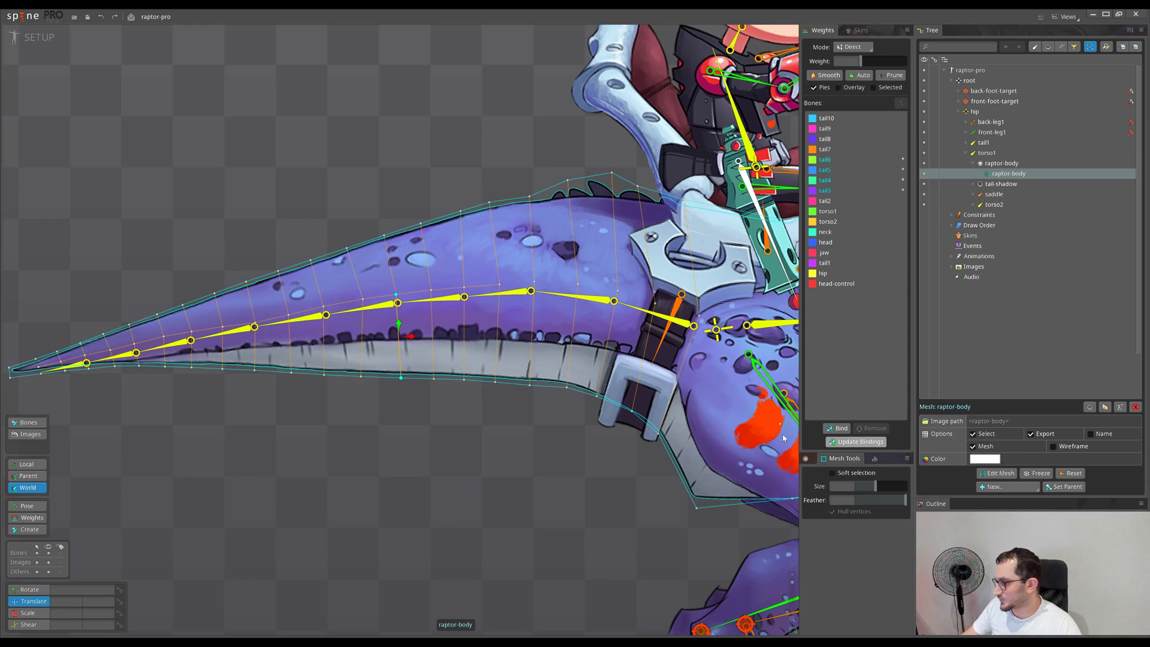
Step: Open the raptor-body mesh for editing and add two new interior vertices in the torso area
drag(779, 438, 687, 439)
click(999, 473)
scroll(352, 473, up, 2)
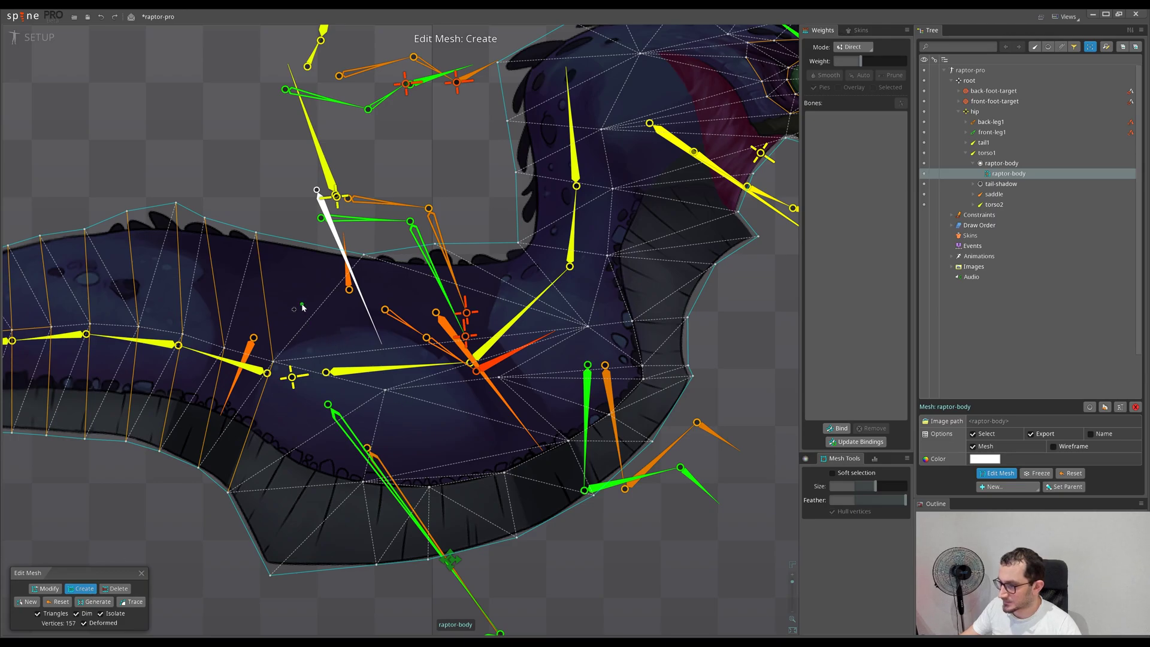
click(302, 307)
click(416, 402)
scroll(417, 405, up, 3)
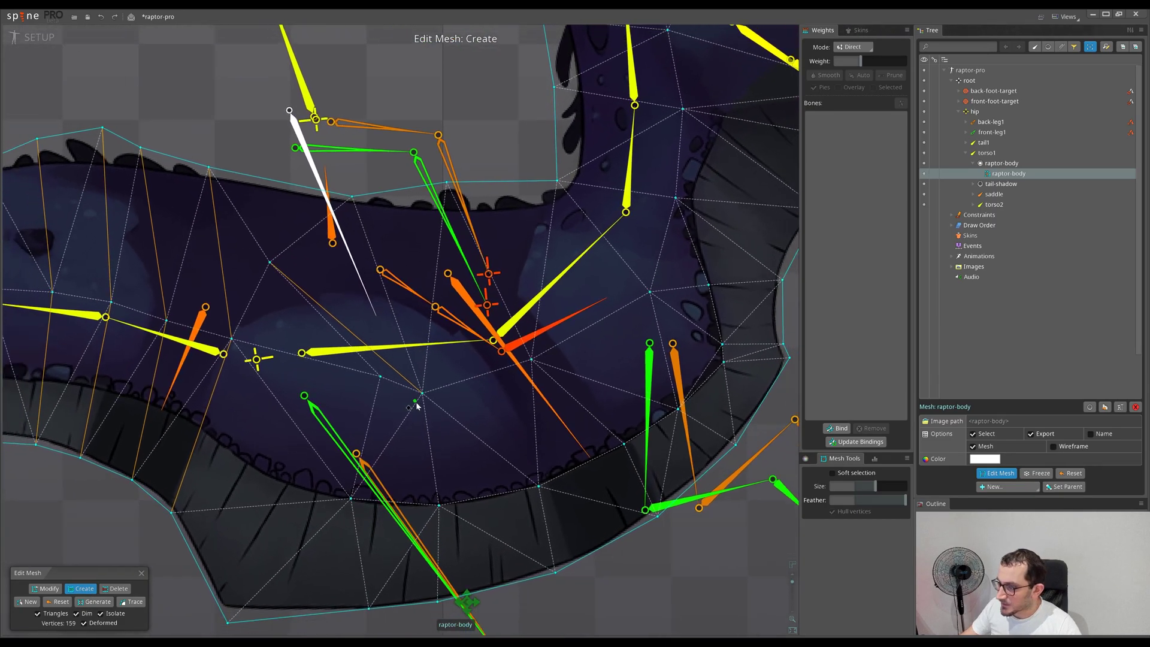
Step: Undo the two vertices just added to the torso
scroll(418, 402, down, 3)
scroll(396, 315, down, 3)
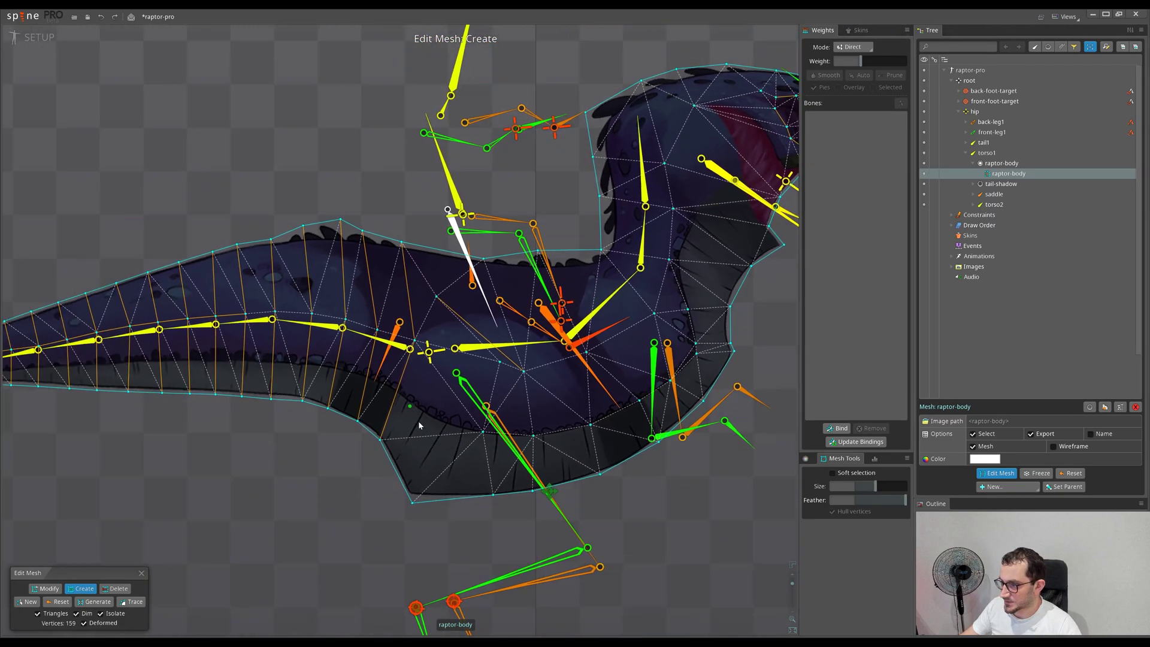
scroll(334, 380, up, 3)
drag(415, 366, 357, 362)
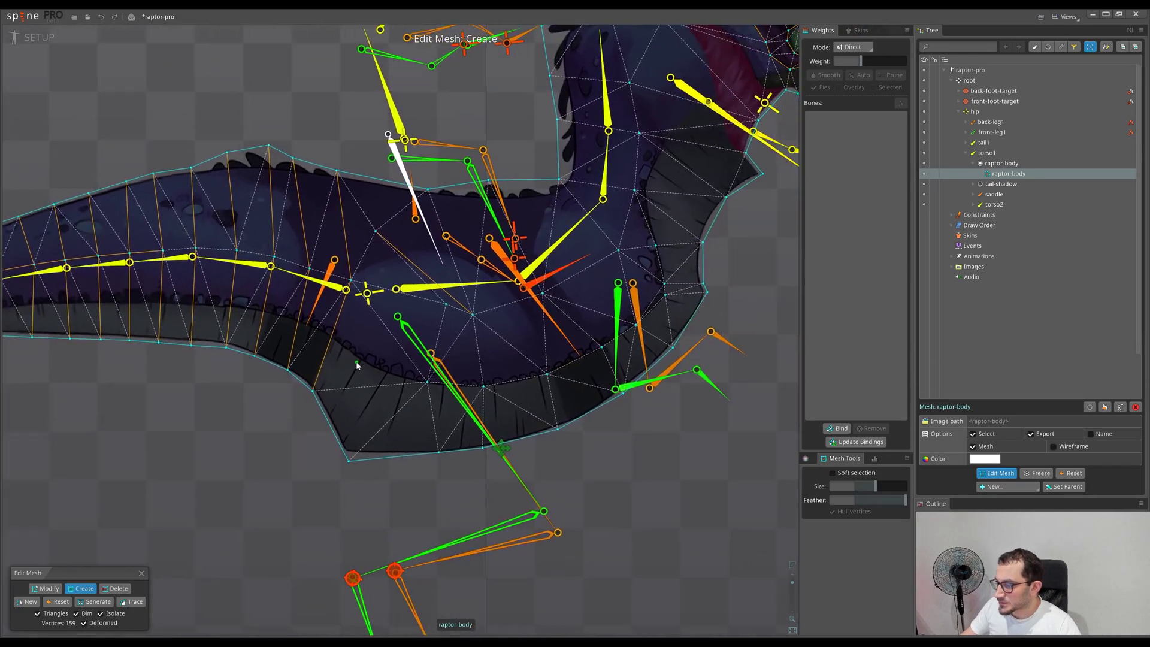
key(ctrl+z)
key(ctrl+z)
Step: Examine the mesh triangulation across the torso, neck, head and tail, and close the mesh editing mode
drag(473, 344, 411, 375)
scroll(362, 324, up, 2)
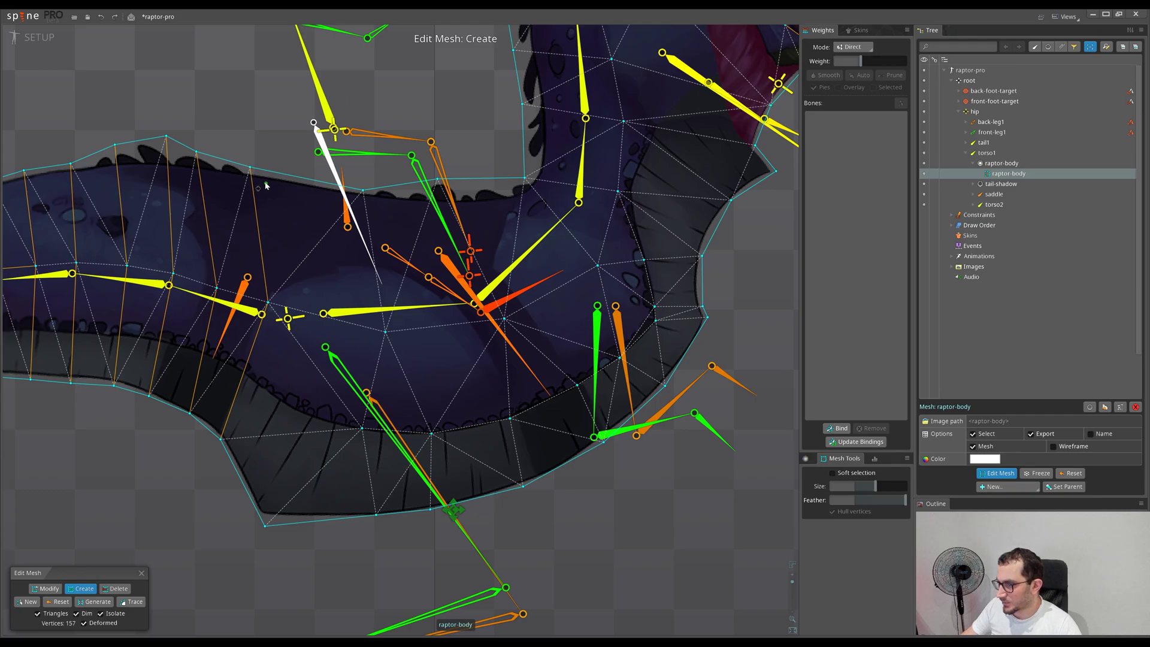
drag(612, 354, 513, 373)
scroll(402, 384, down, 2)
drag(402, 383, 517, 369)
drag(608, 207, 339, 417)
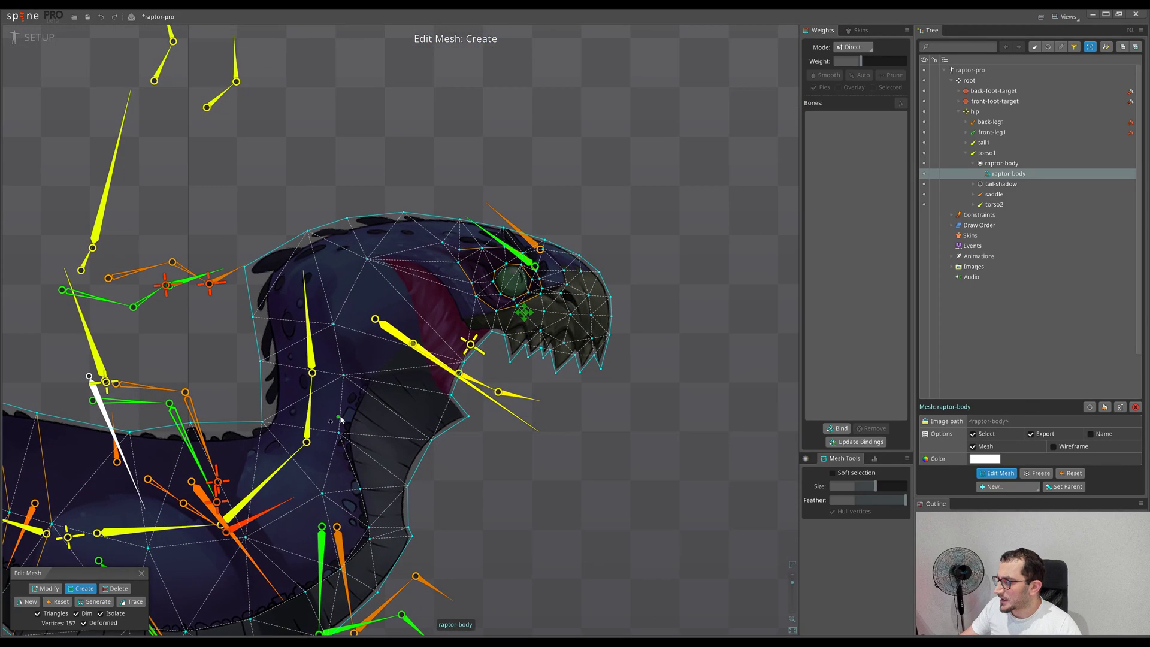
scroll(383, 389, up, 2)
drag(434, 391, 460, 457)
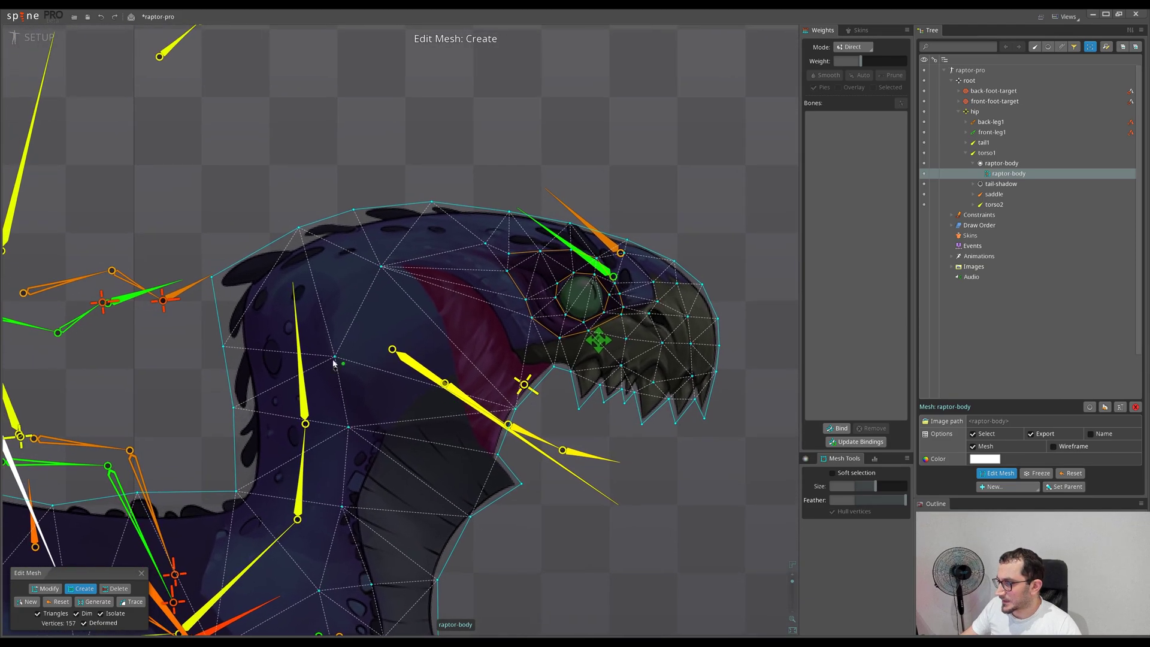
scroll(231, 294, up, 2)
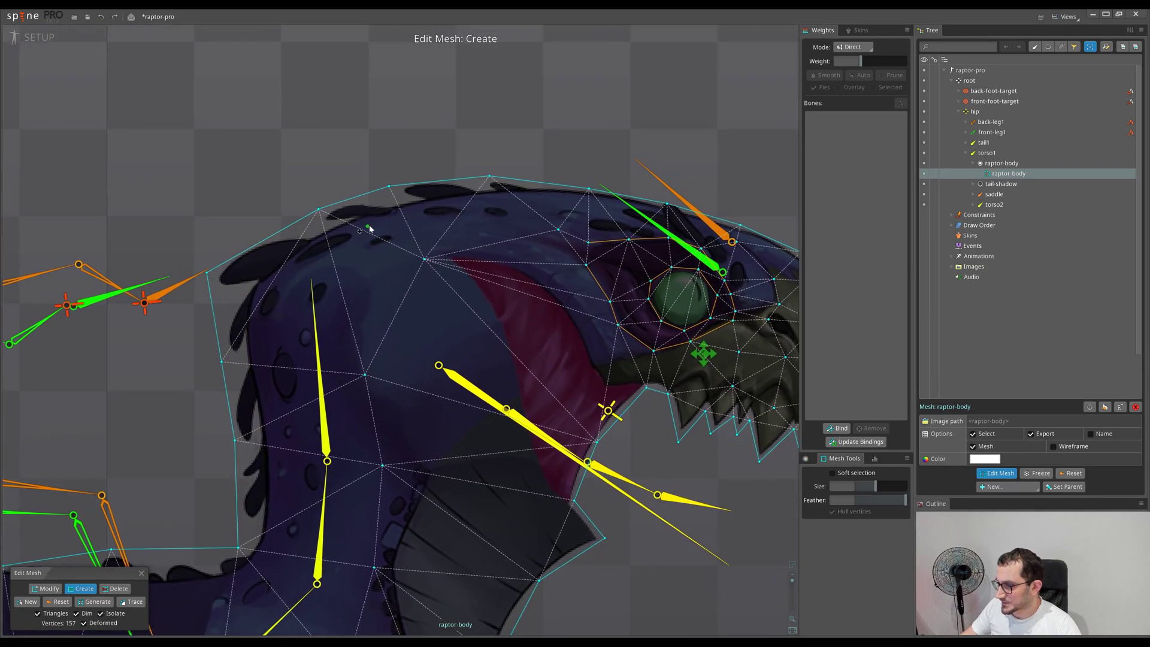
drag(366, 376, 217, 279)
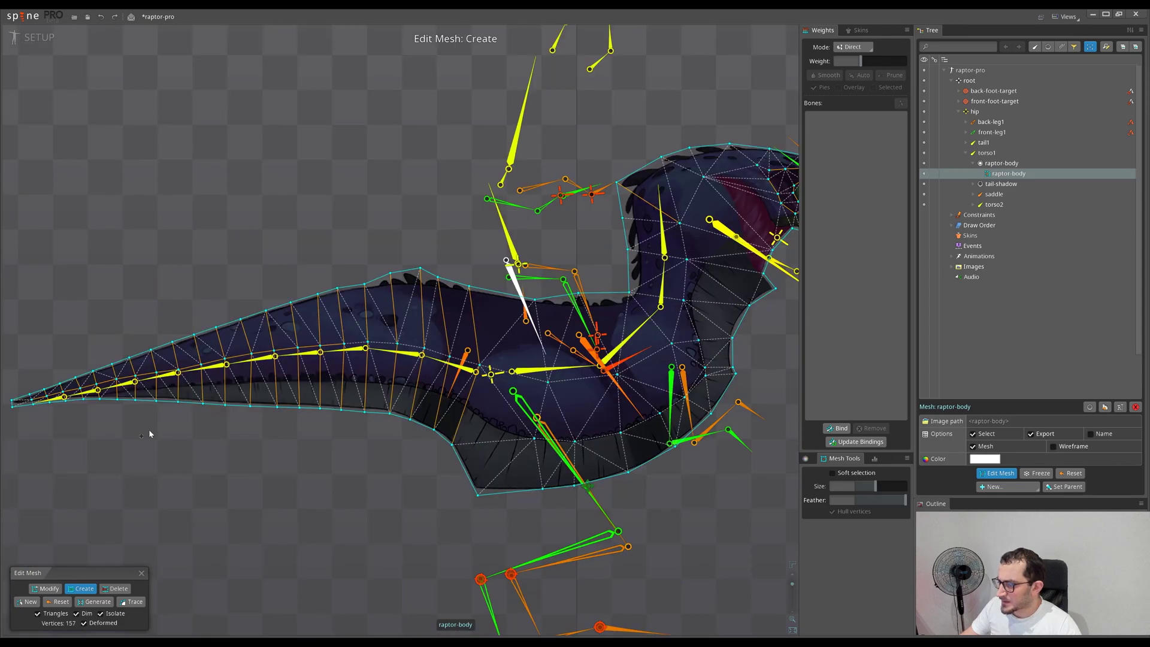
scroll(180, 425, up, 4)
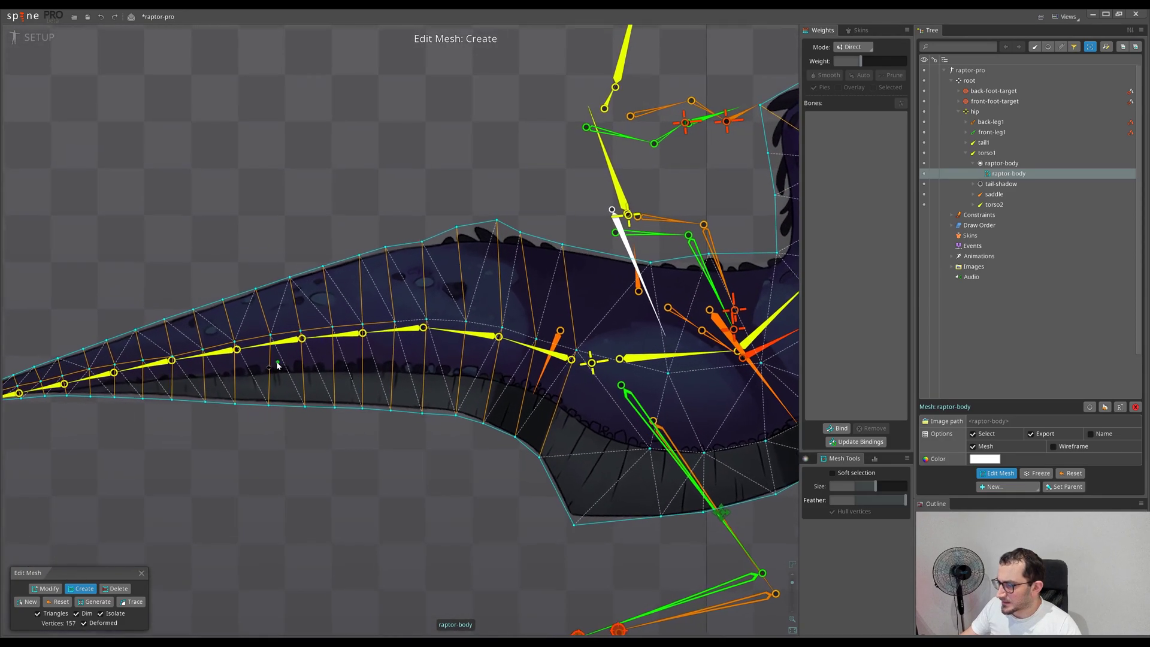
scroll(293, 386, up, 1)
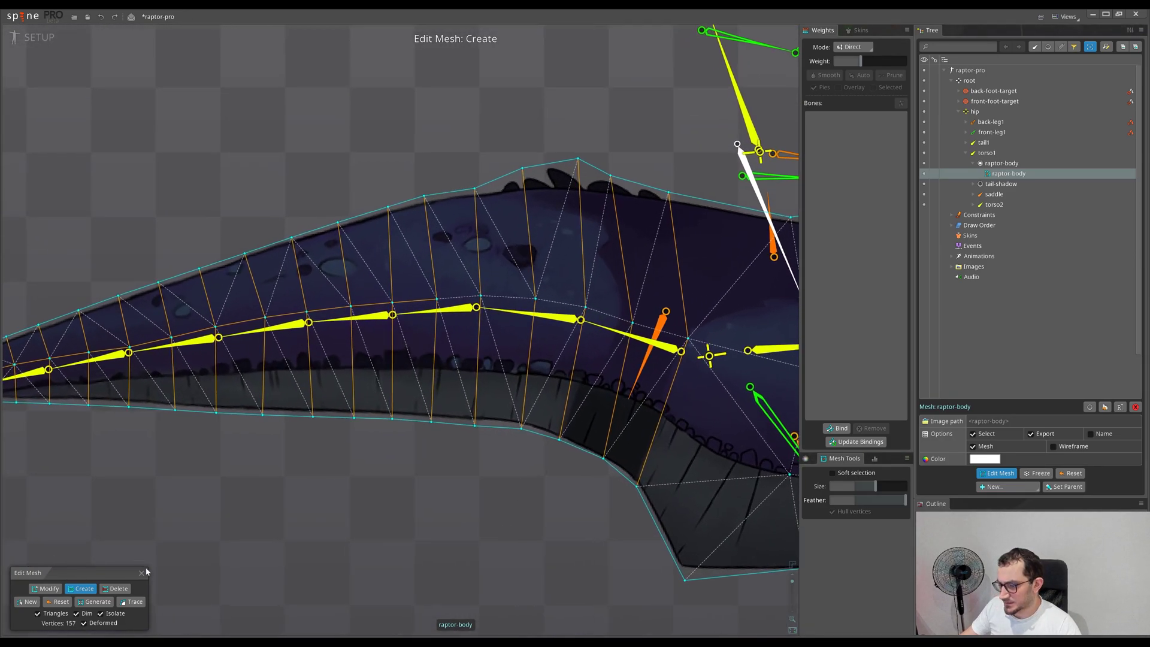
click(142, 573)
Step: Review the tail mesh against its bones and clear the current selection
scroll(360, 444, down, 4)
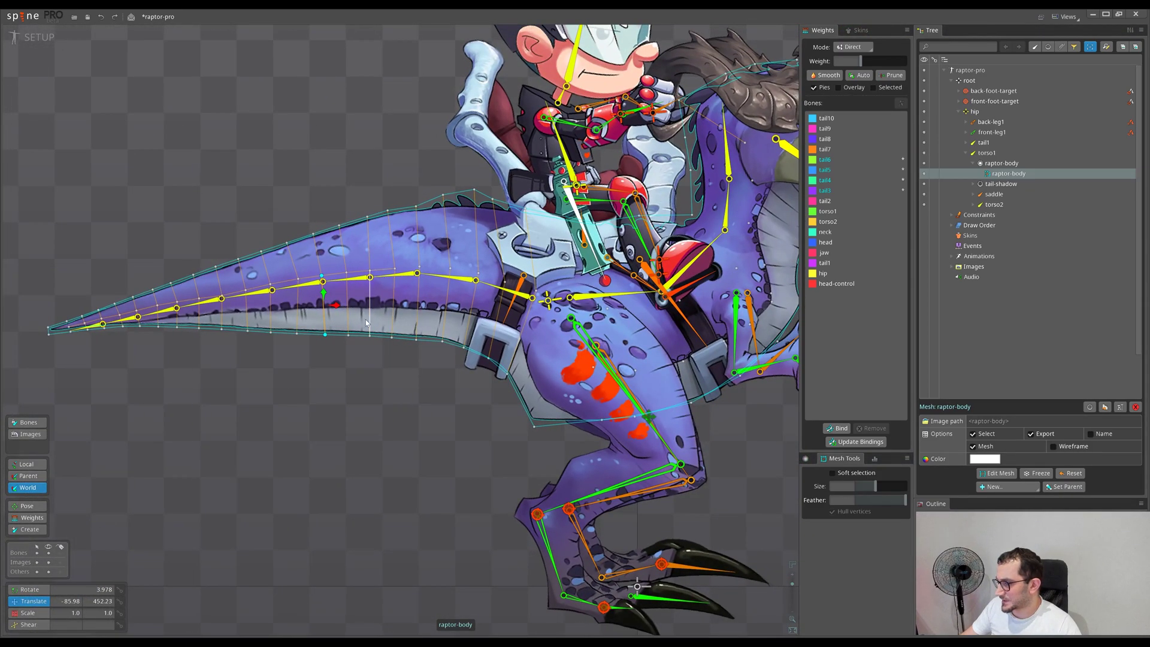
scroll(365, 319, up, 4)
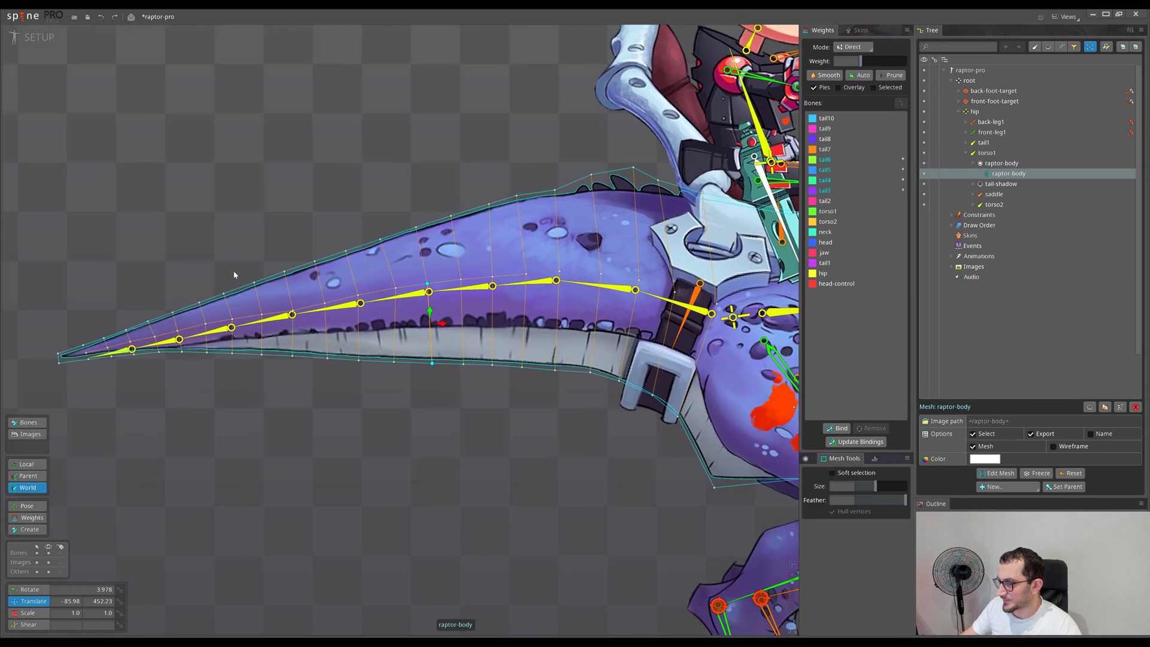
drag(555, 240, 364, 197)
scroll(404, 359, down, 1)
drag(404, 360, 347, 379)
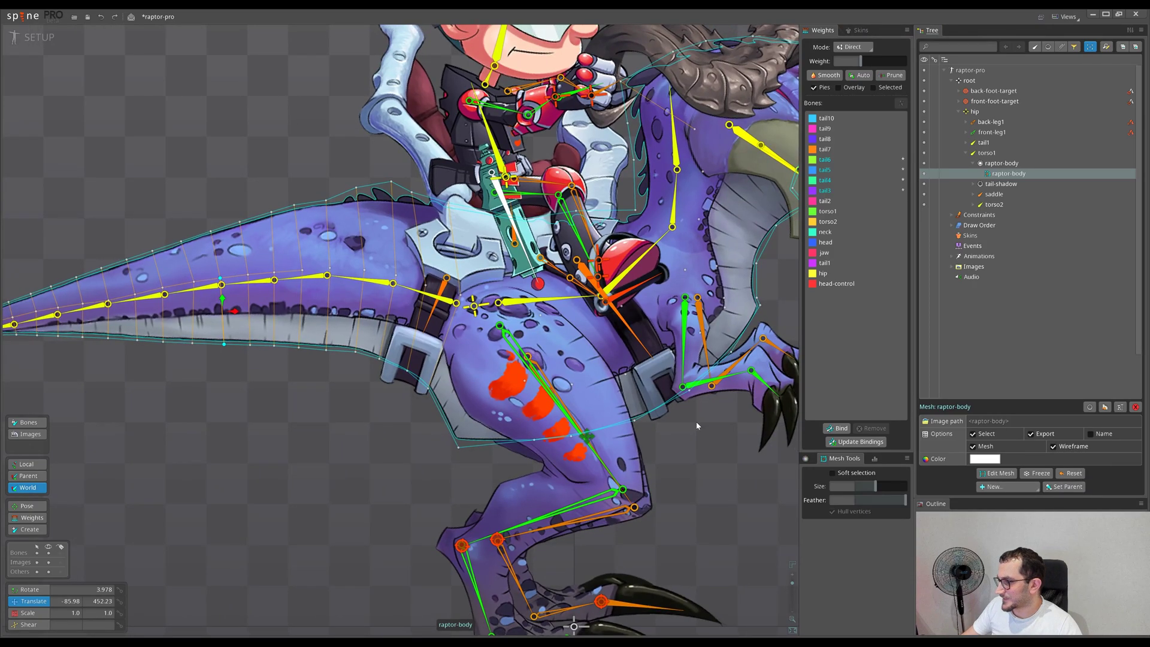
drag(261, 446, 290, 417)
drag(210, 421, 299, 423)
key(space)
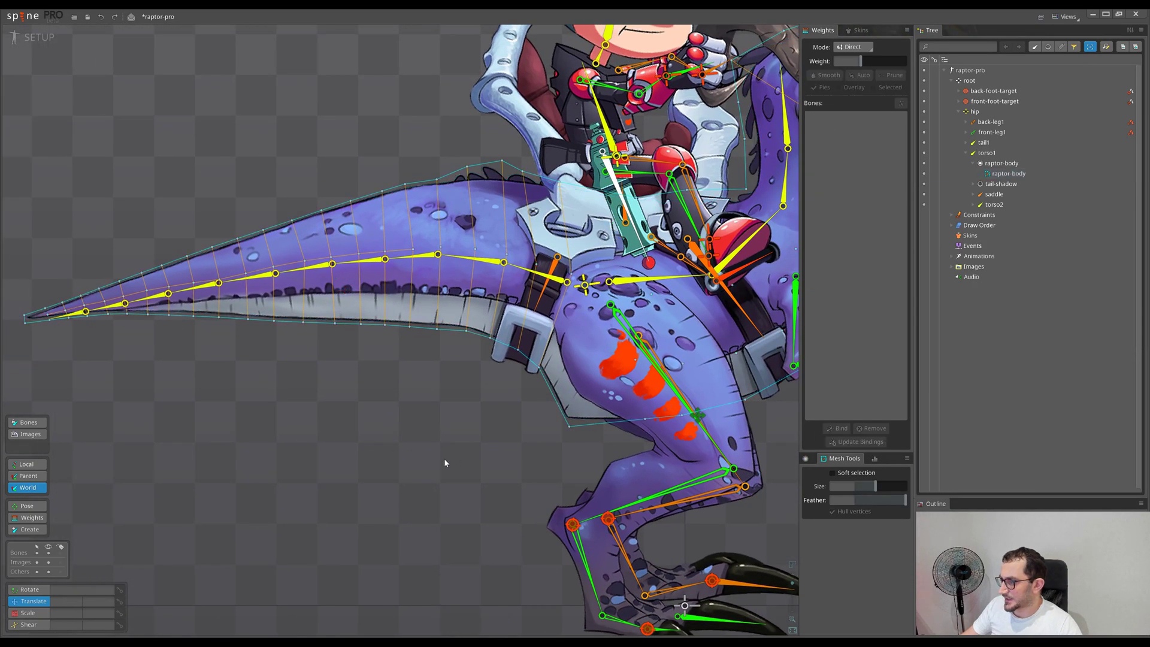
scroll(359, 441, down, 3)
scroll(171, 330, up, 1)
scroll(167, 329, up, 2)
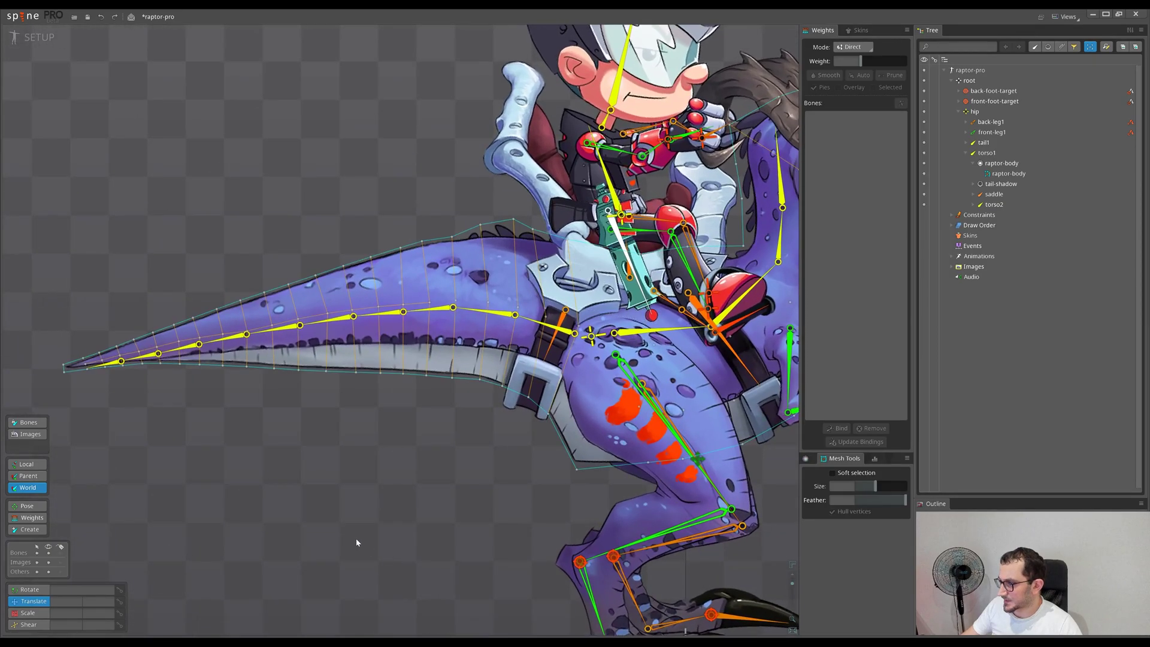
Step: Select the raptor-body mesh and a single vertex on the lower edge of the tail
click(441, 354)
scroll(407, 480, up, 2)
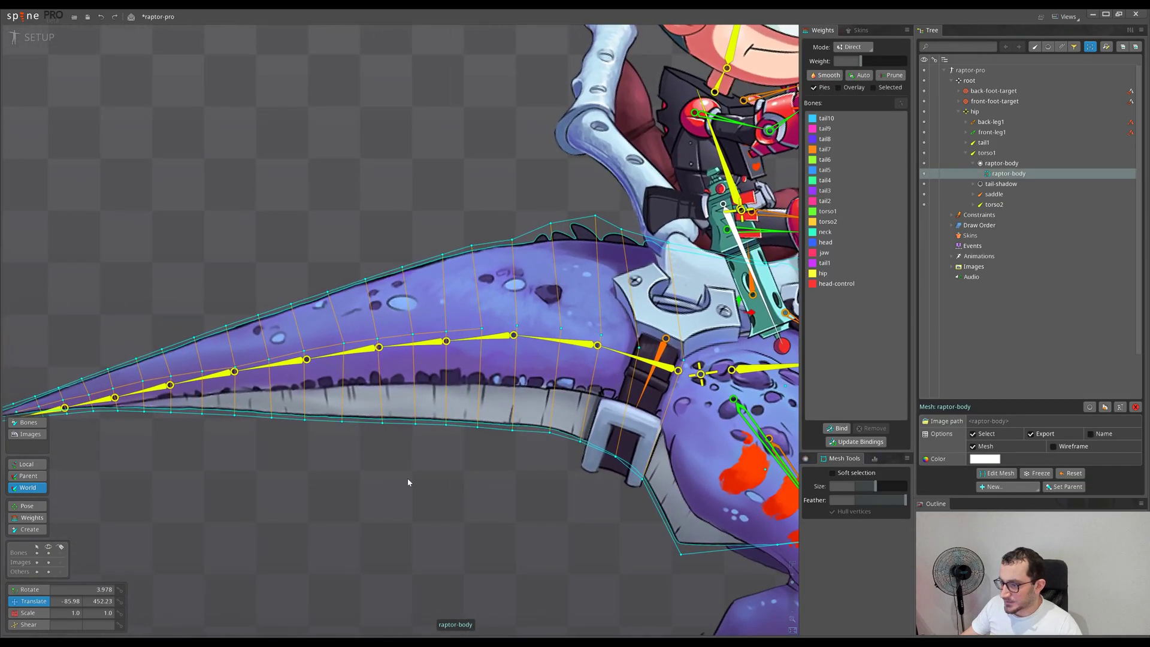
scroll(421, 477, down, 3)
scroll(367, 482, up, 2)
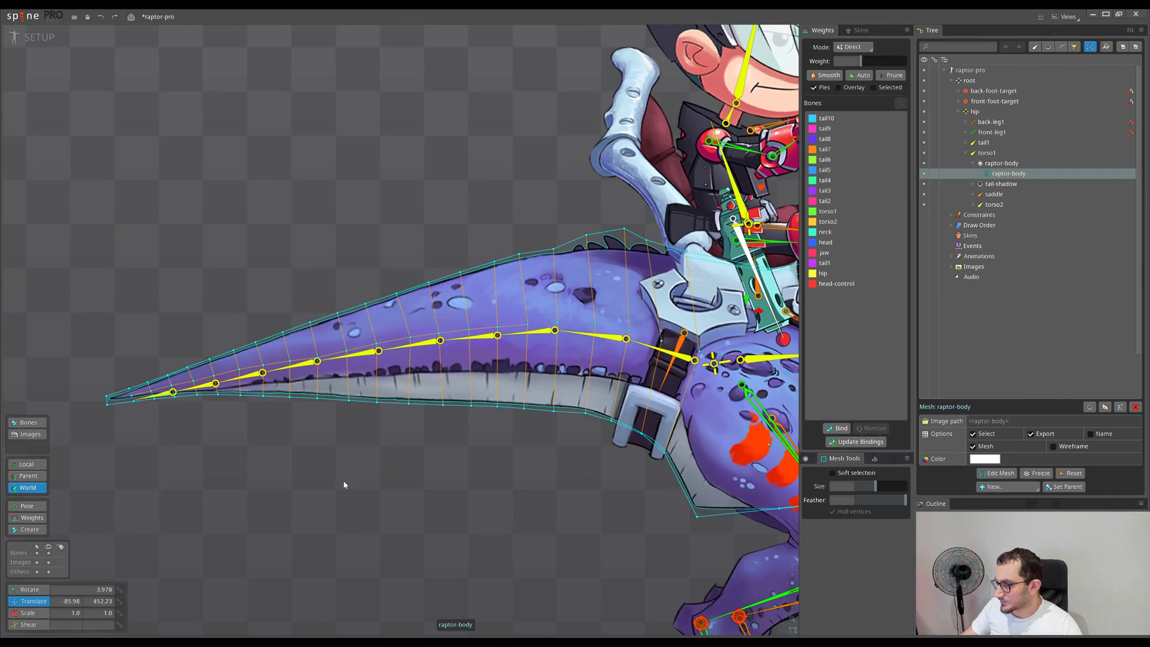
scroll(378, 446, up, 1)
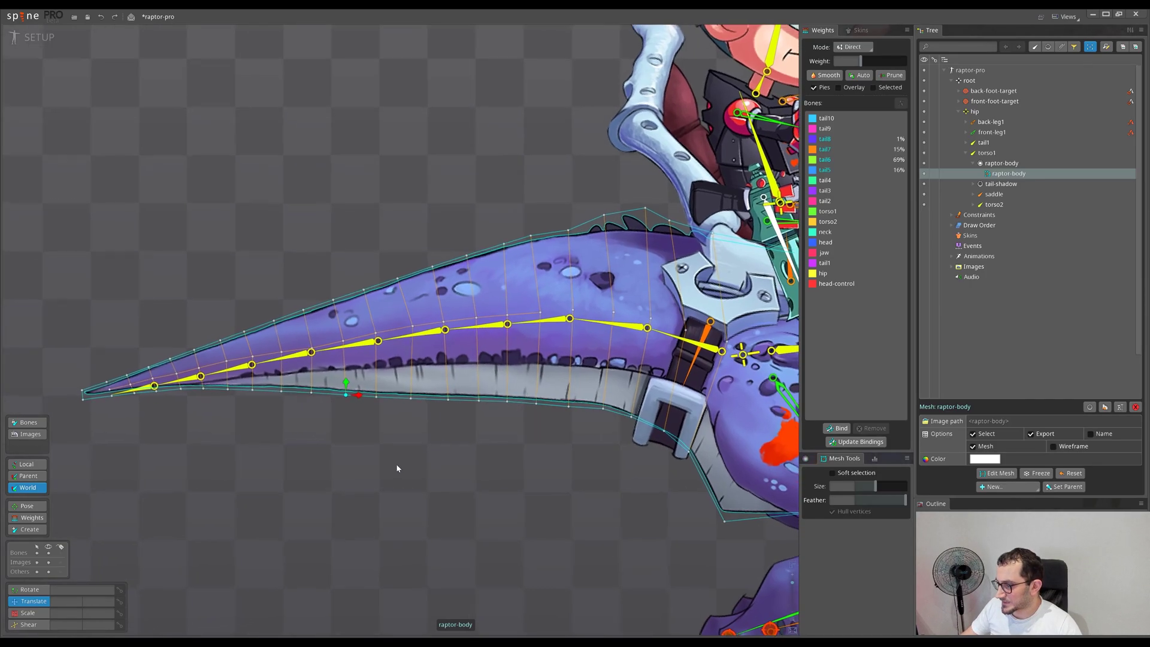
drag(515, 510, 420, 468)
scroll(372, 443, down, 2)
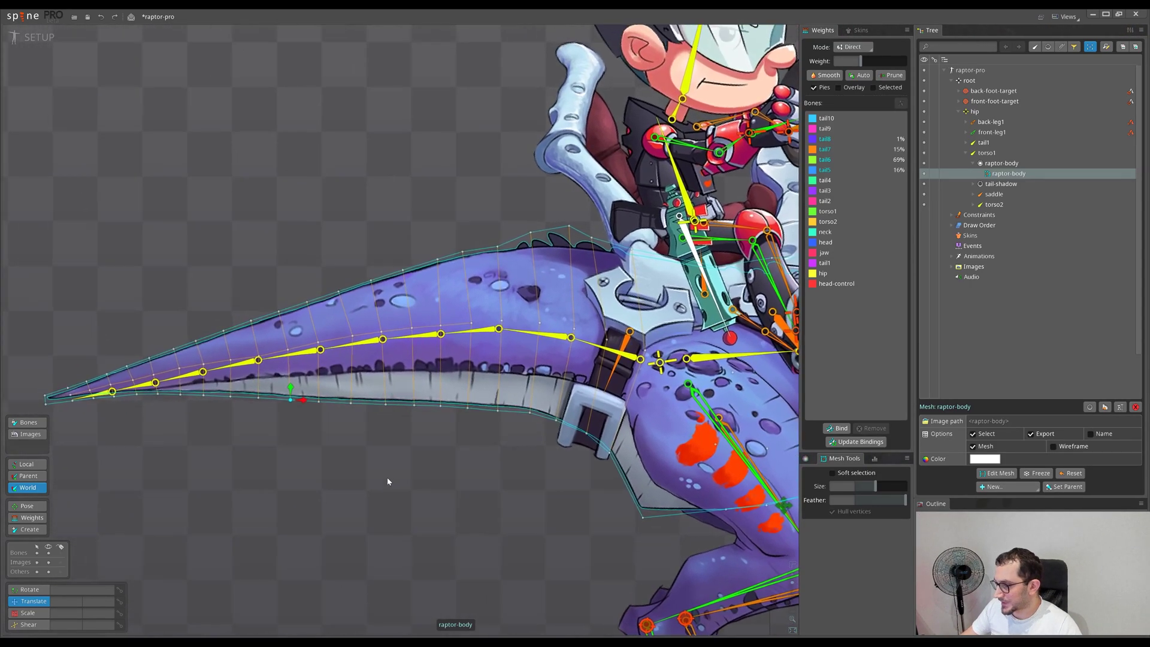
Step: Turn on Soft selection in the mesh tools for the chosen tail vertex
scroll(378, 469, up, 3)
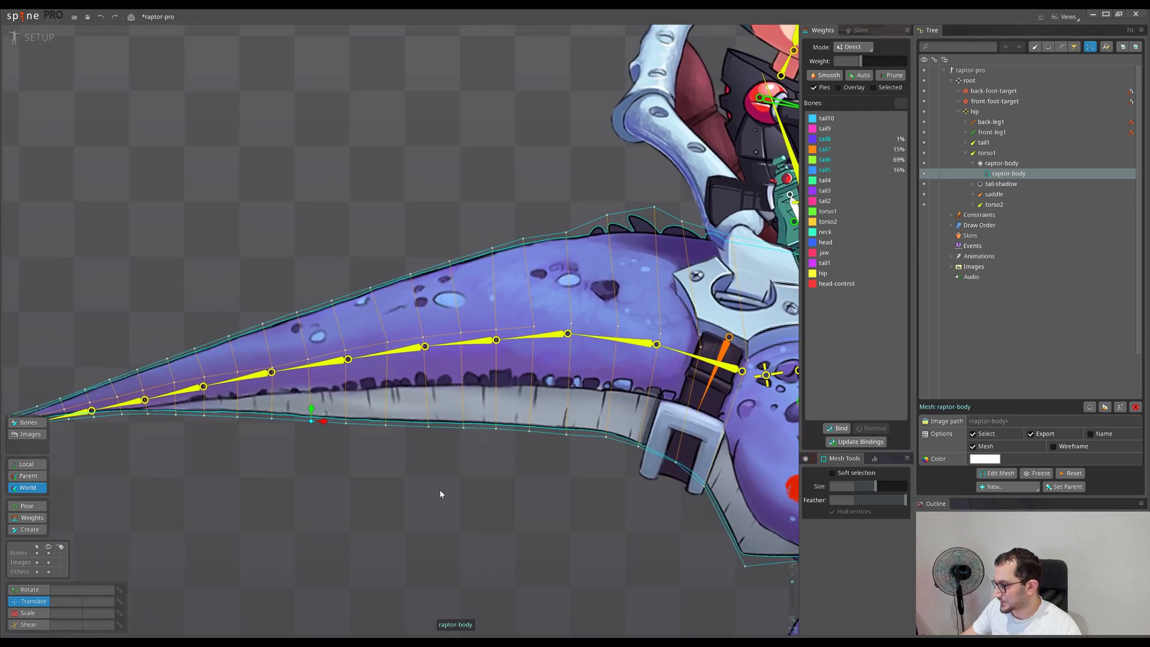
drag(621, 501, 581, 473)
drag(649, 484, 614, 470)
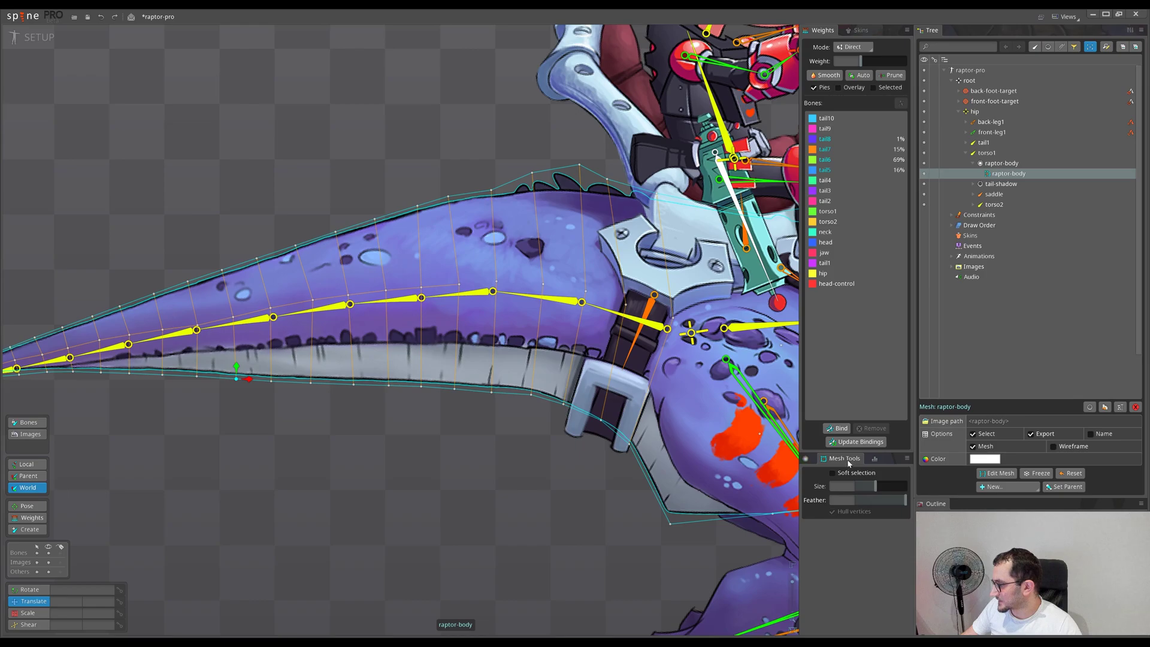
drag(584, 479, 555, 431)
scroll(477, 447, down, 1)
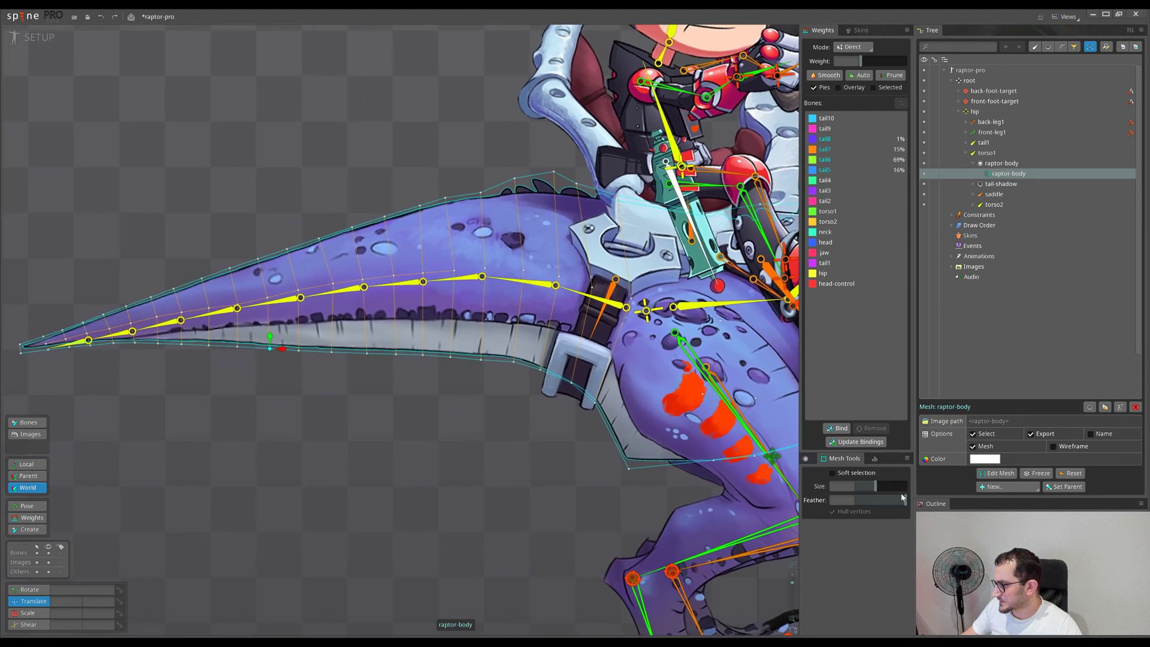
click(850, 474)
scroll(513, 416, down, 1)
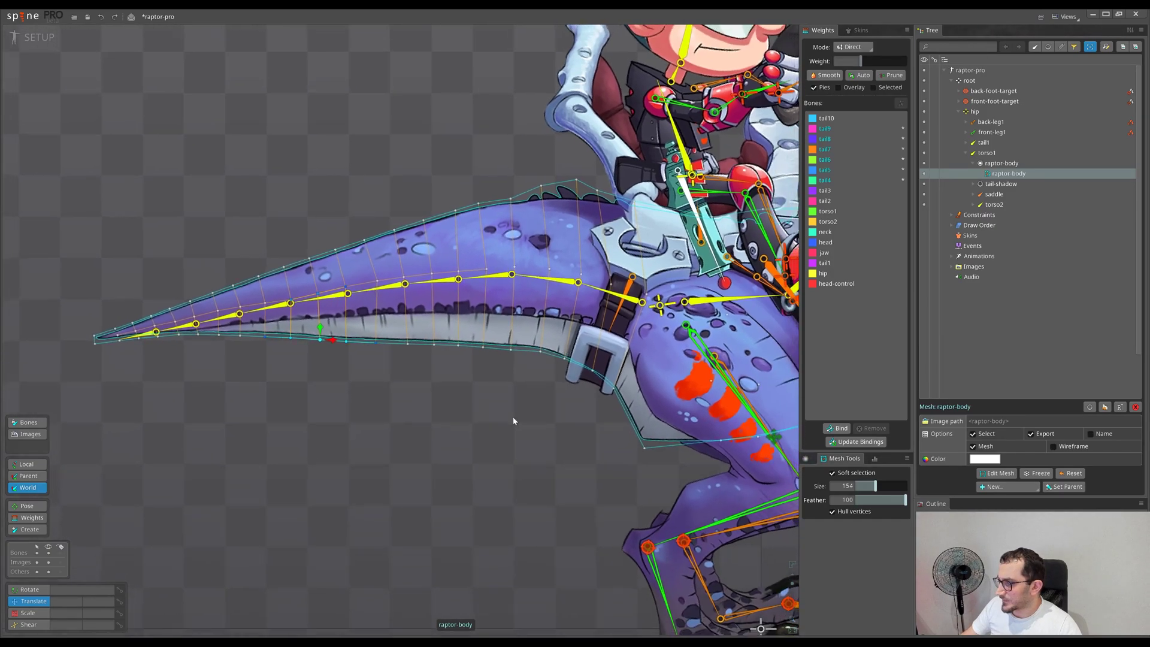
Step: Set the soft selection size to 327
drag(513, 416, 420, 439)
mouse_move(876, 486)
mouse_down()
mouse_move(863, 487)
mouse_move(897, 493)
mouse_up()
scroll(321, 374, up, 3)
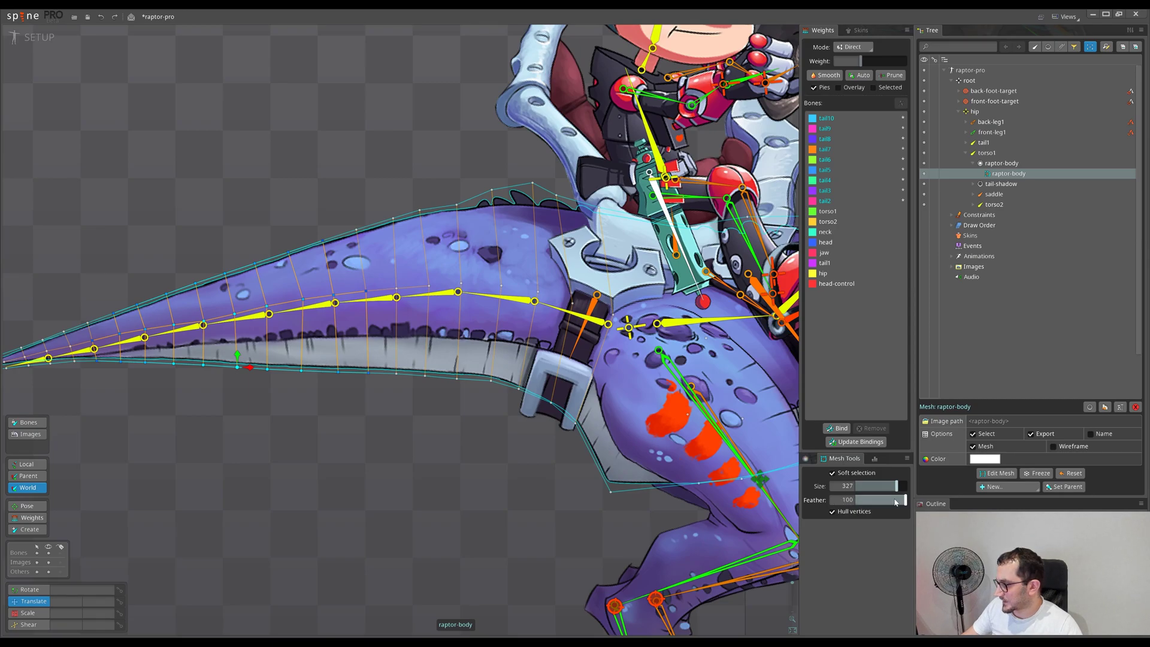
Step: Set the soft selection feather to 0 and keep Hull vertices included
drag(906, 502, 854, 515)
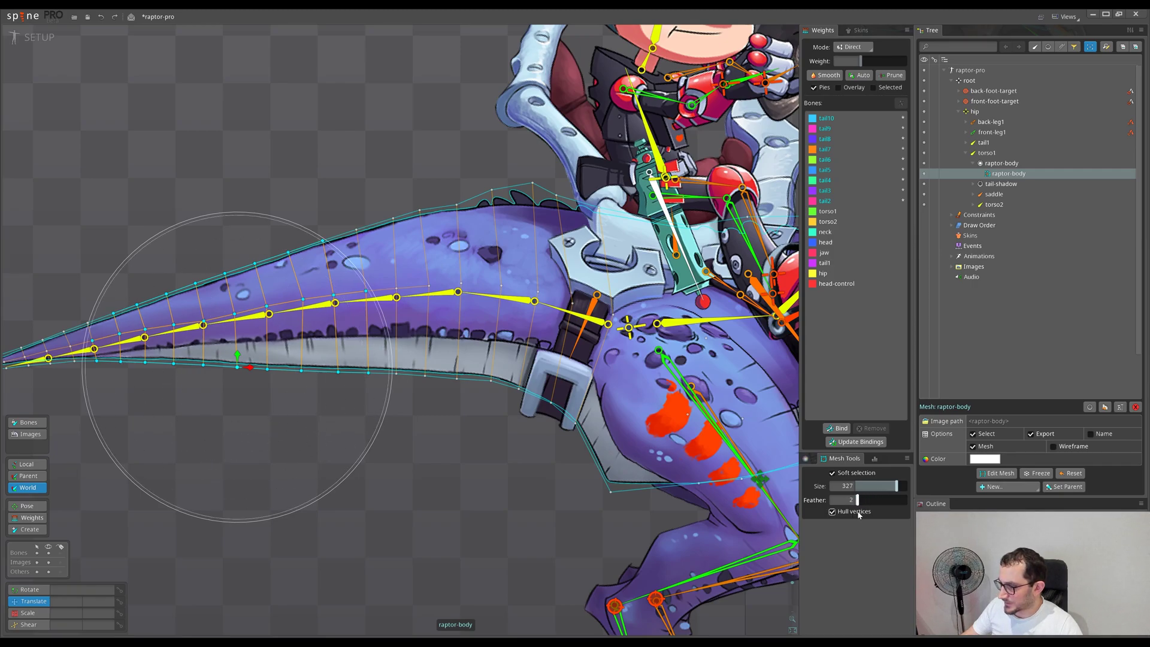
drag(361, 395, 410, 403)
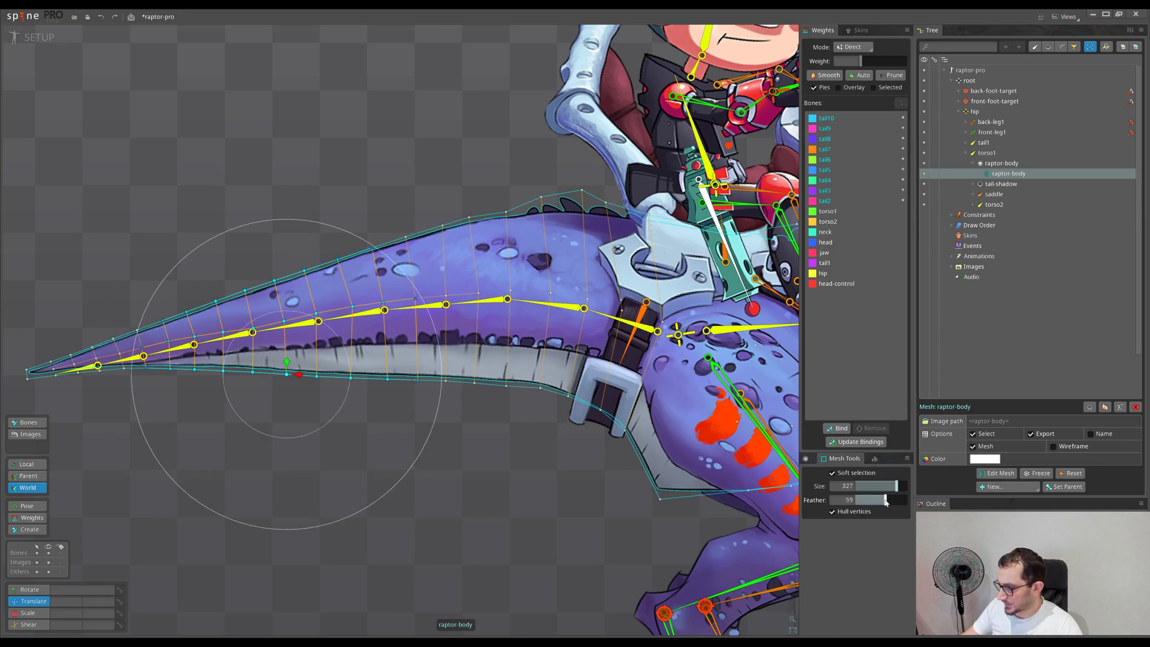
scroll(437, 483, down, 5)
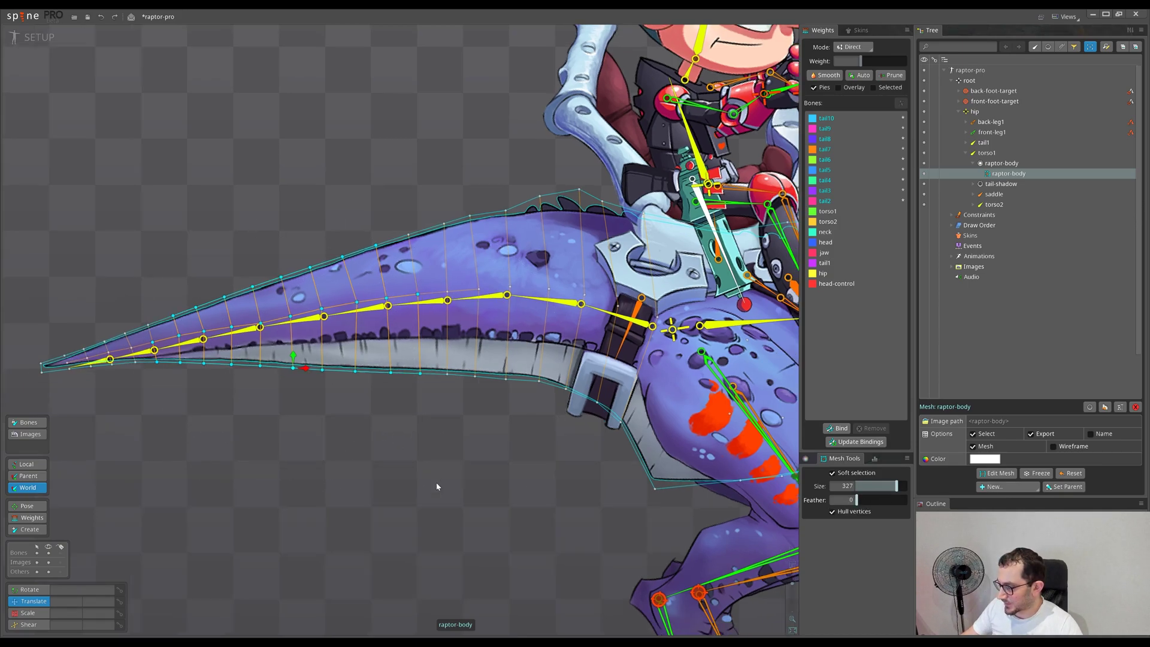
scroll(392, 516, up, 2)
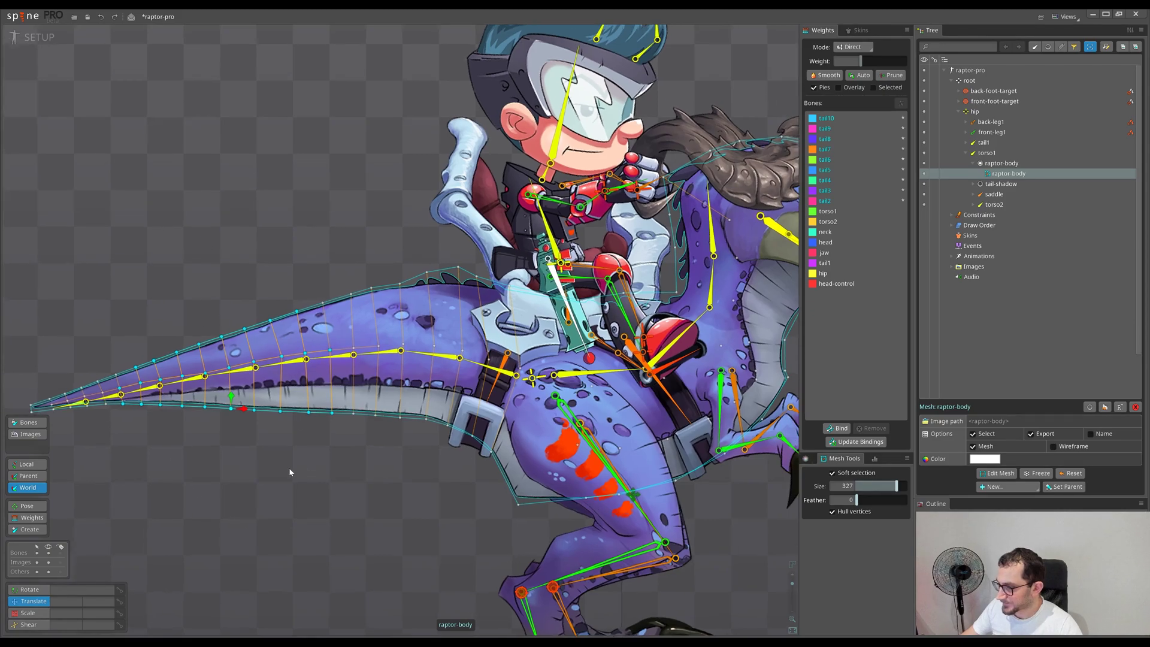
scroll(404, 480, up, 4)
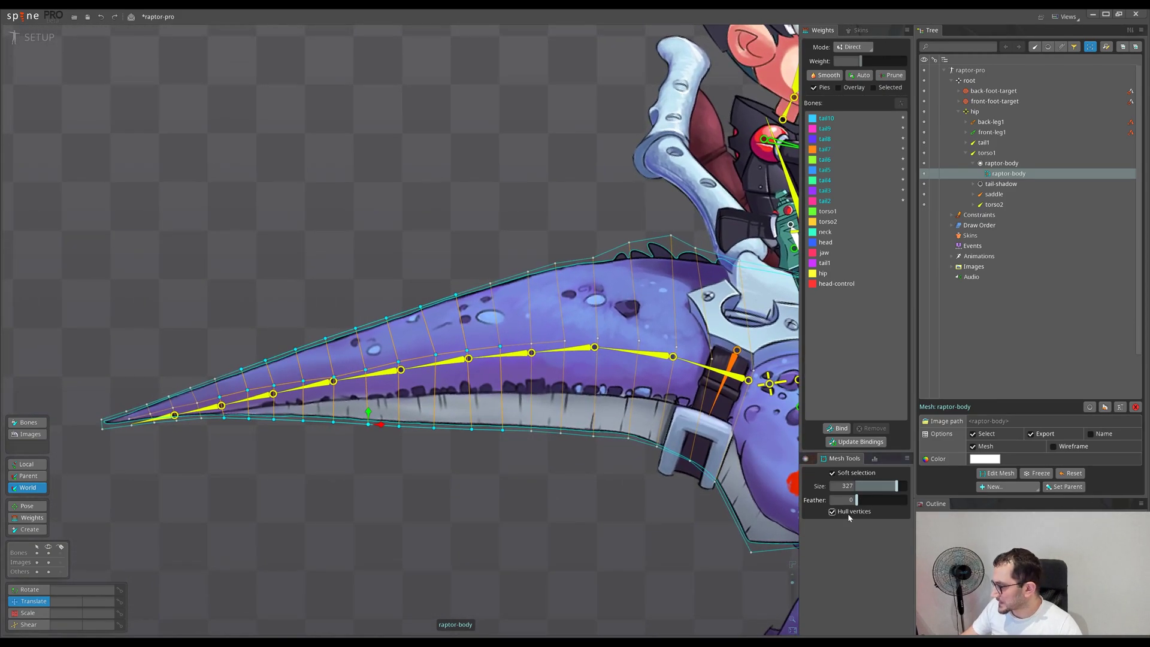
drag(725, 497, 608, 487)
drag(401, 482, 444, 500)
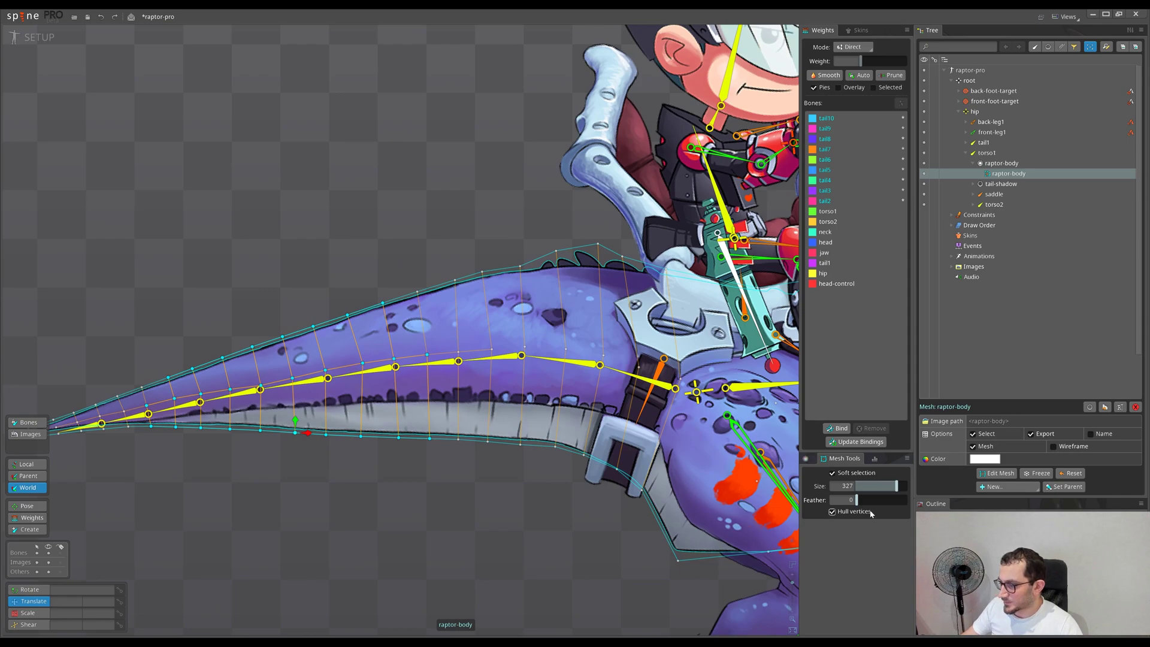
Step: Exclude hull vertices from the soft selection, try moving a middle tail vertex upward, and undo the move
drag(409, 536, 356, 517)
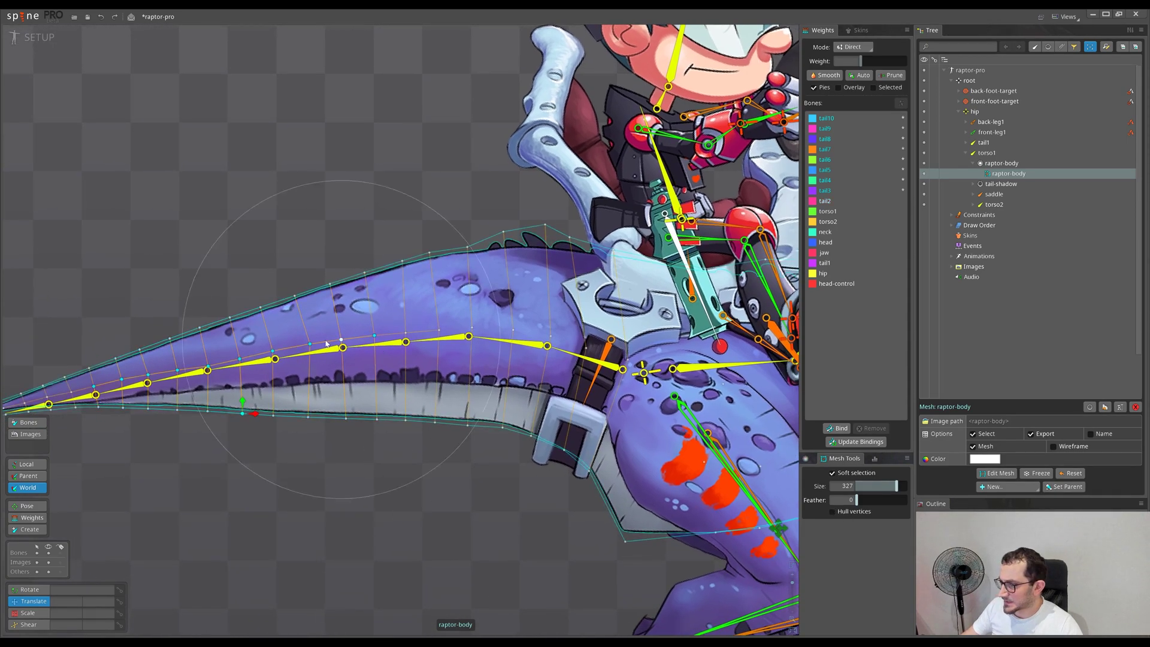
drag(331, 346, 361, 342)
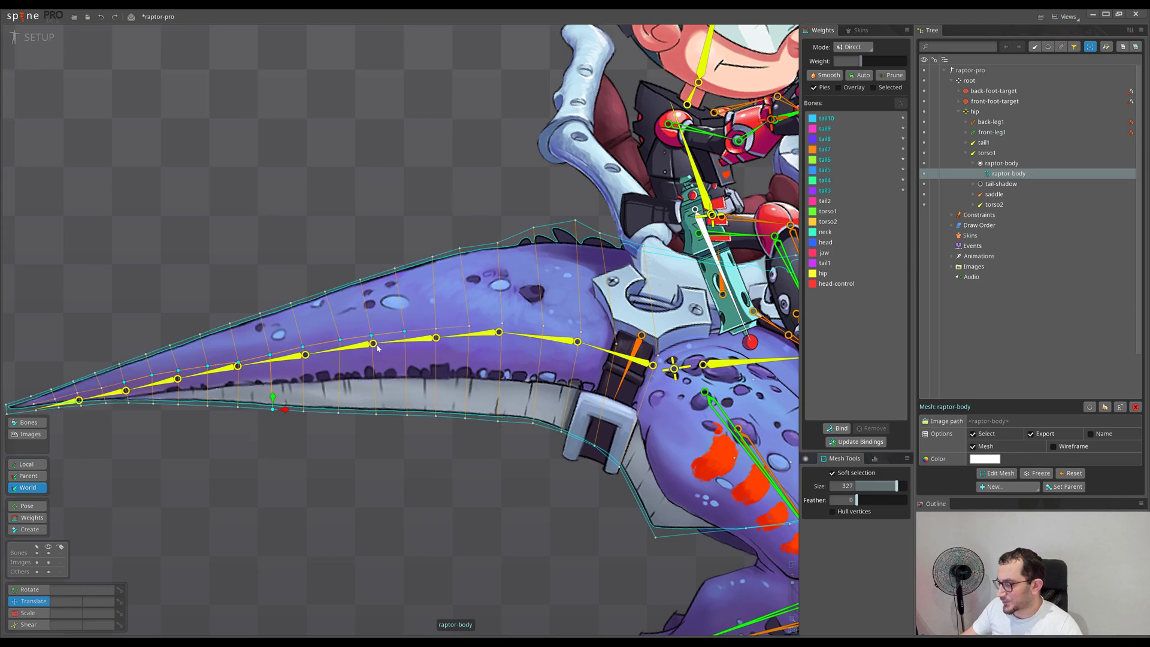
scroll(311, 260, up, 3)
click(381, 246)
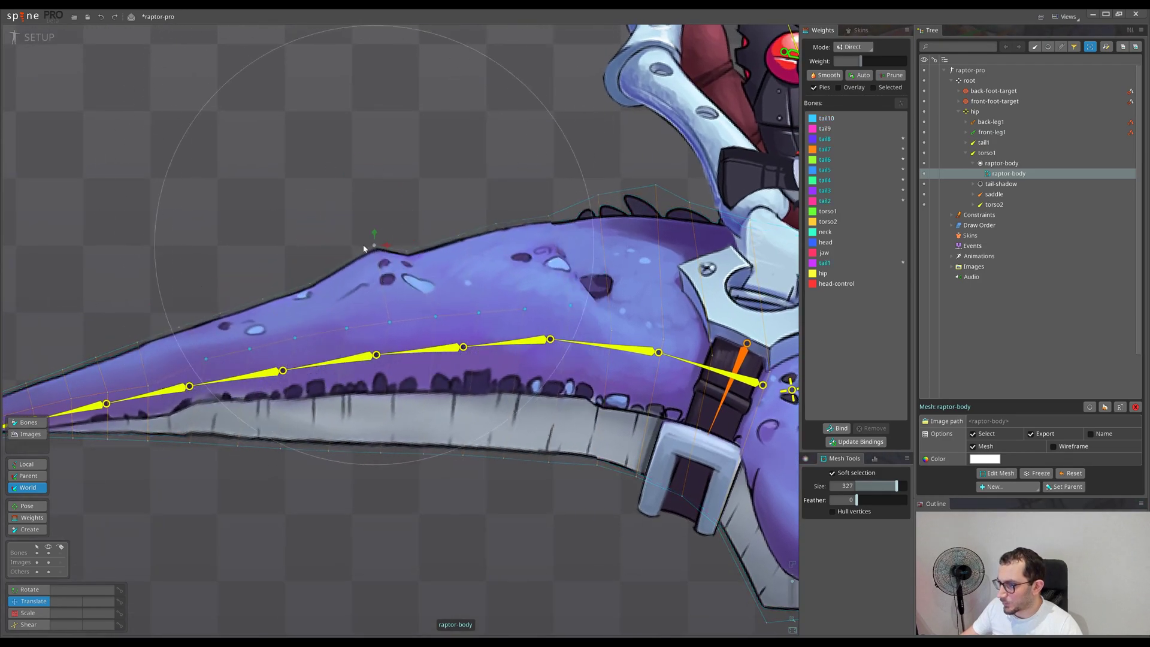
key(ctrl+z)
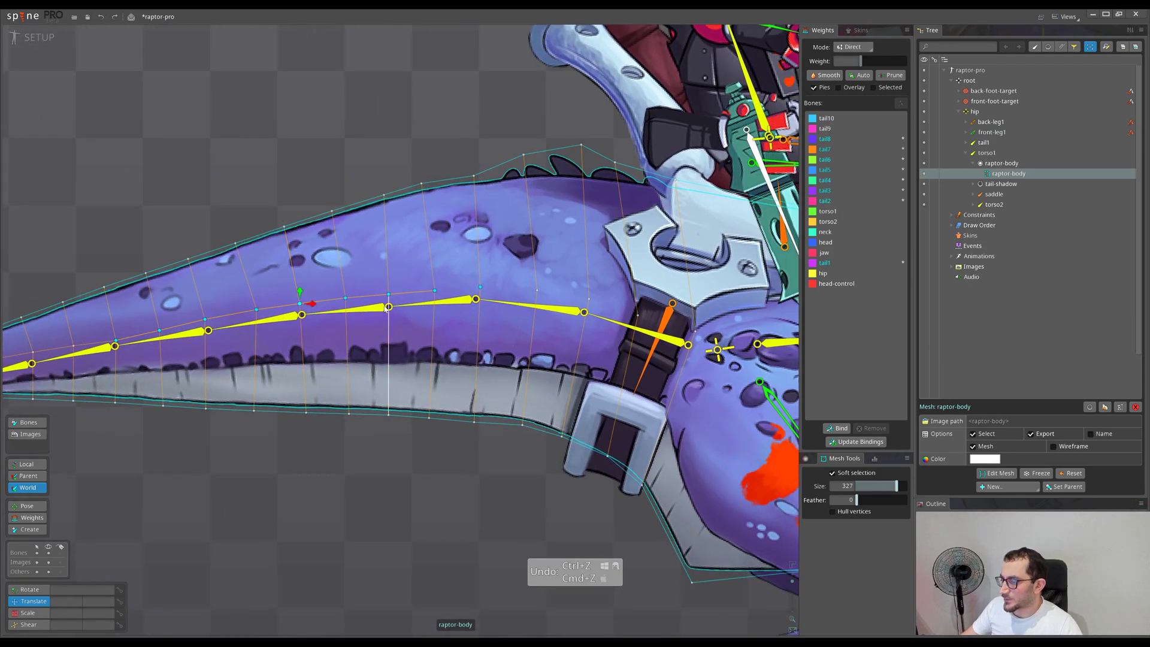
Step: Undo the remaining trial moves of the tail's interior vertices
drag(345, 302, 366, 301)
key(ctrl+z)
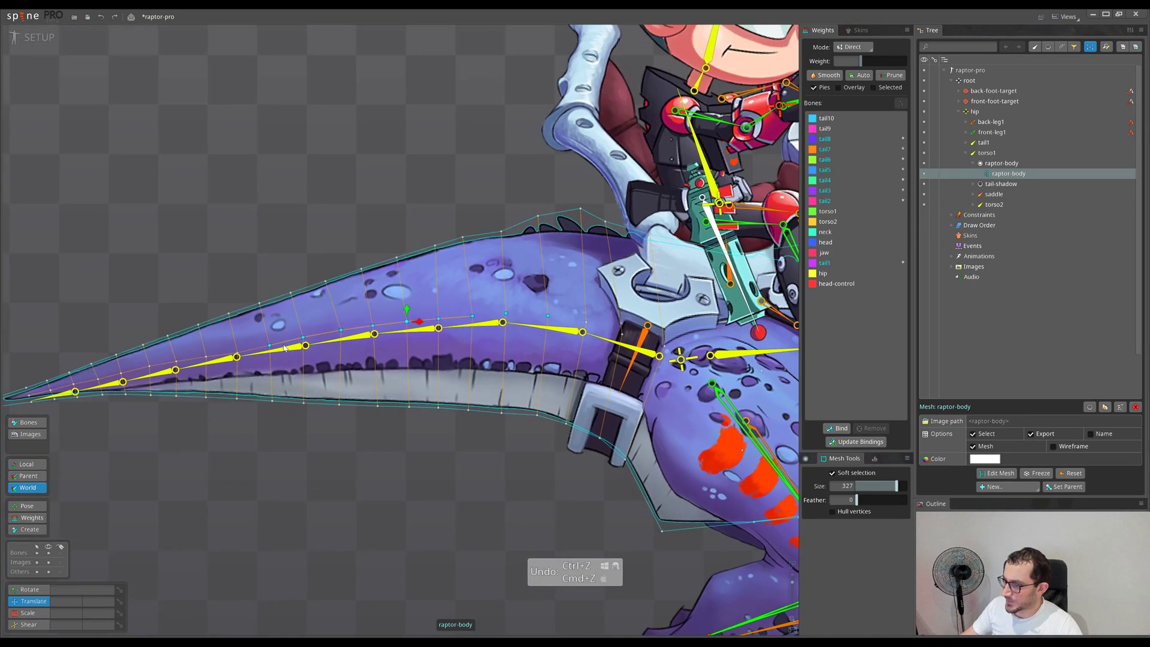
key(ctrl+z)
key(ctrl+z)
key(ctrl+z)
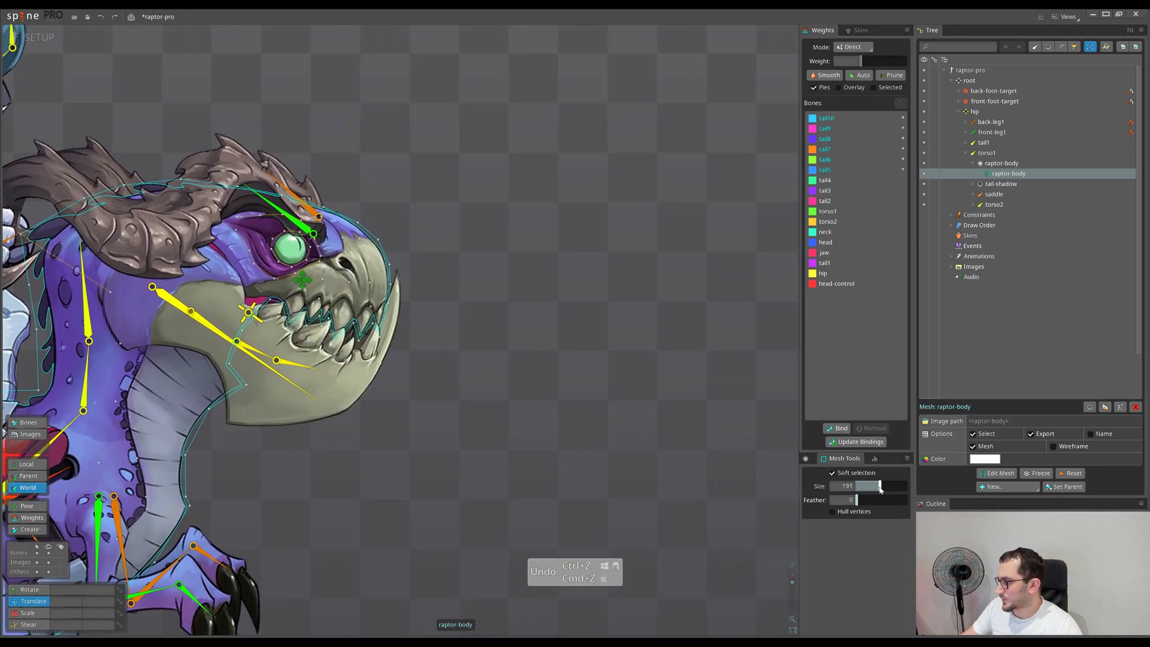
Step: Set the soft selection size to 92 and move interior vertices around the raptor's snout
drag(881, 489, 867, 489)
scroll(385, 288, up, 4)
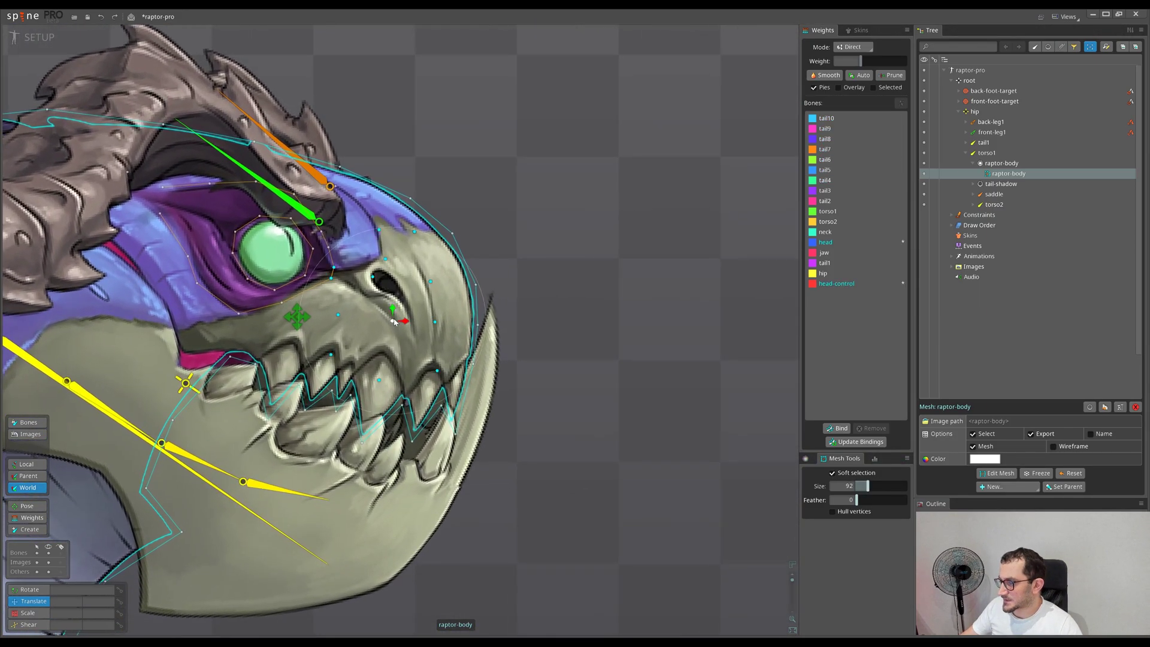
drag(394, 322, 408, 322)
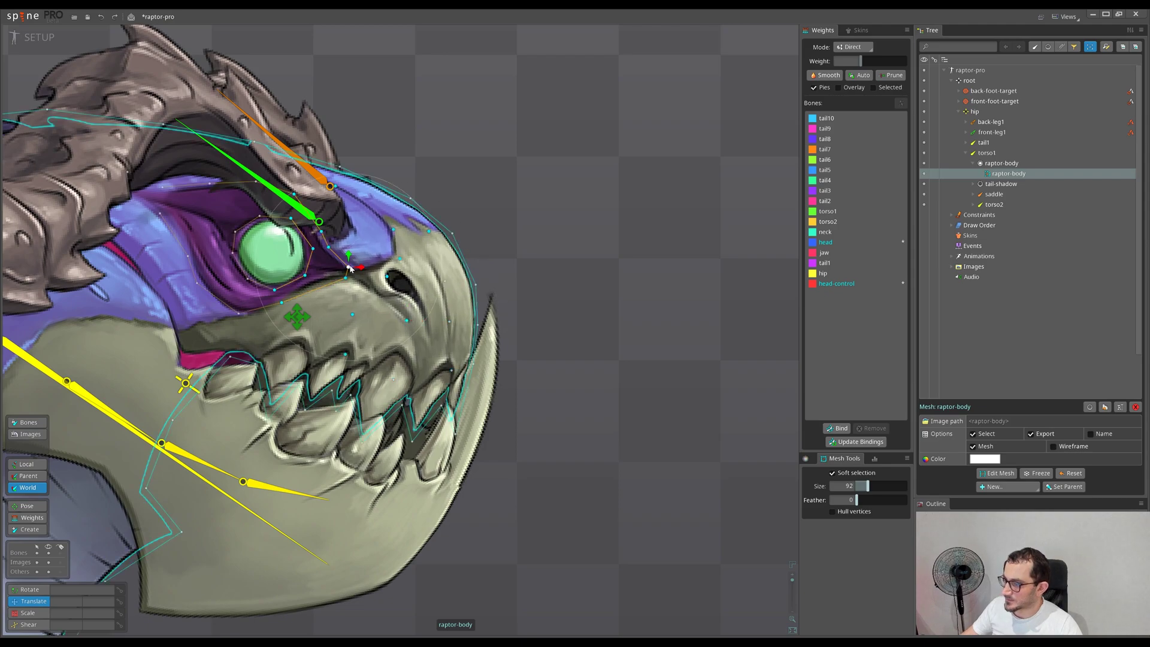
drag(350, 267, 430, 228)
drag(467, 330, 639, 308)
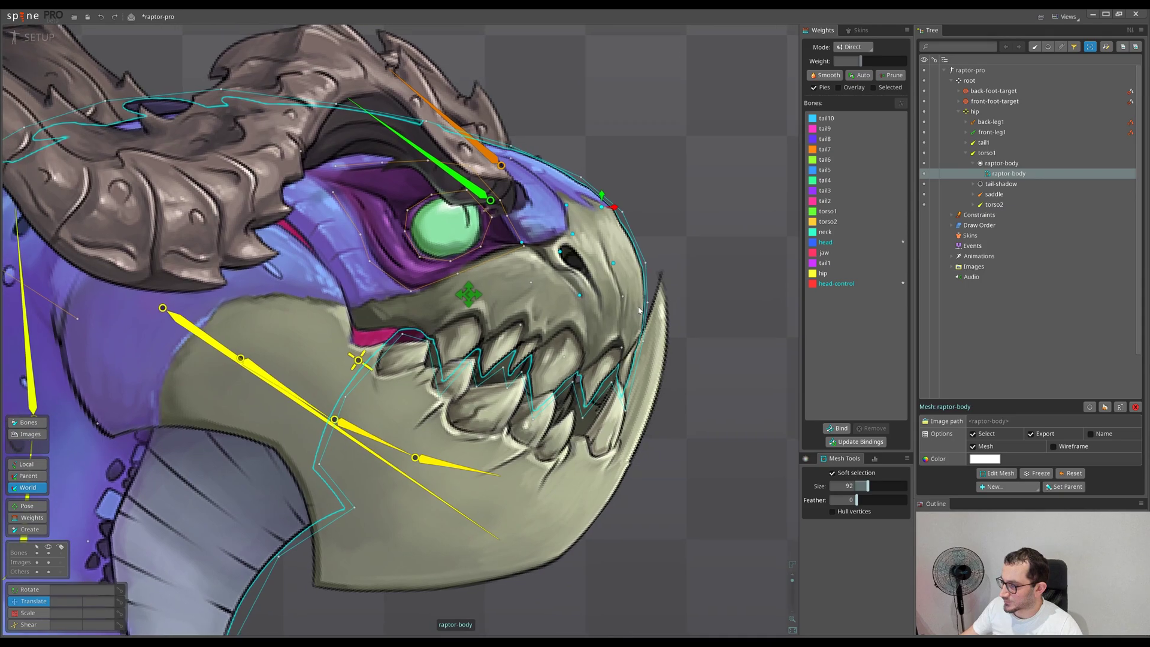
scroll(639, 310, down, 5)
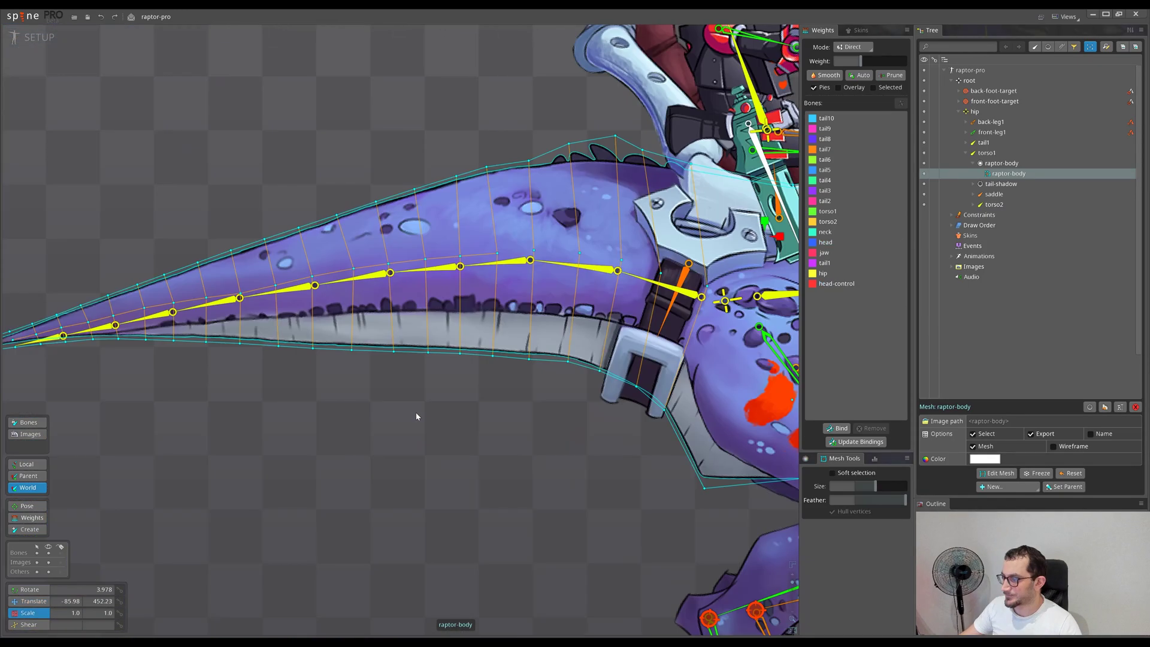
Step: Examine the raptor-body mesh's vertex rows along the tail bones with soft selection off
drag(406, 415, 372, 437)
scroll(348, 397, down, 2)
scroll(348, 396, up, 1)
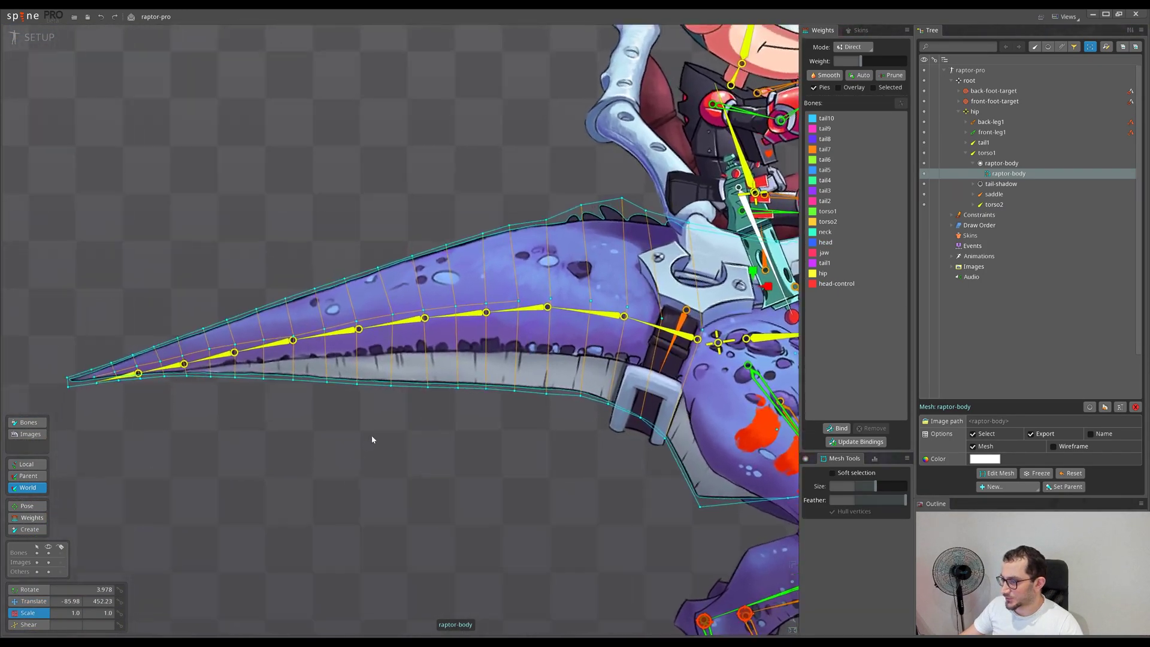
scroll(348, 392, up, 1)
scroll(377, 420, down, 1)
scroll(370, 412, up, 1)
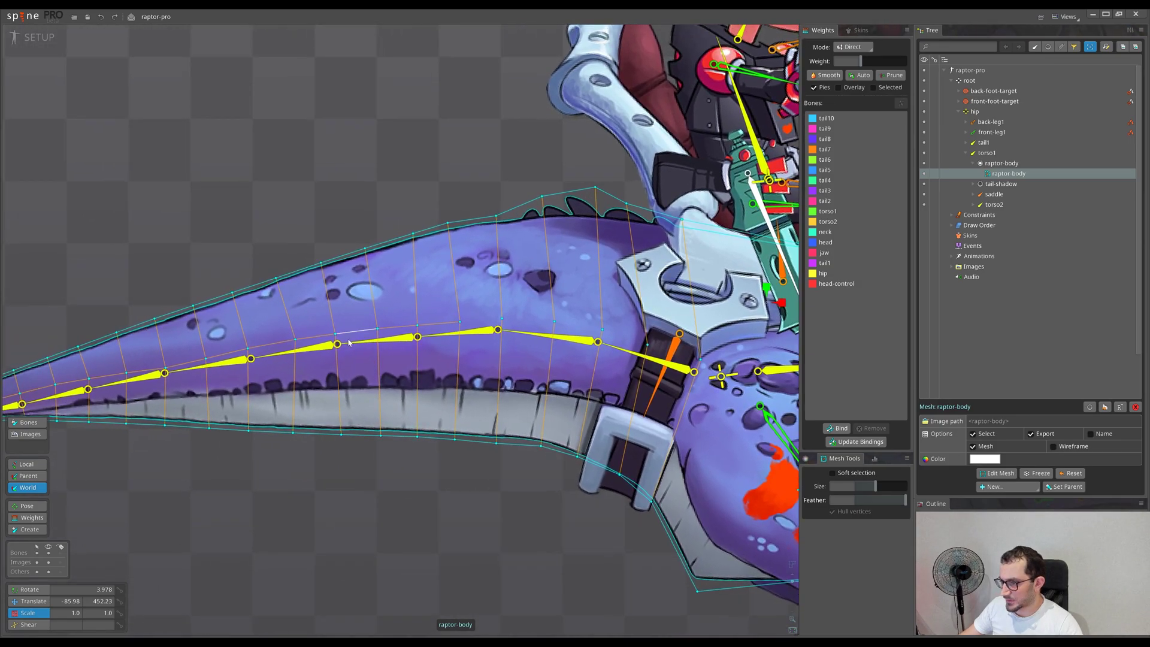
scroll(419, 372, up, 1)
scroll(457, 393, down, 1)
drag(457, 393, 500, 400)
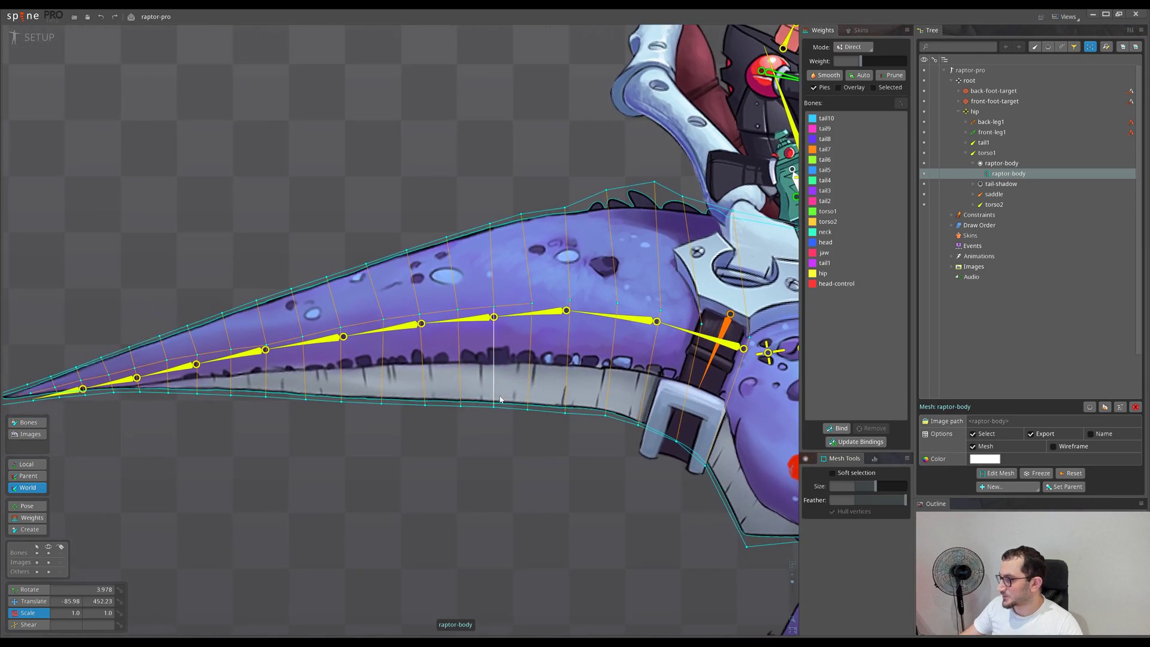
scroll(391, 367, down, 1)
scroll(400, 396, up, 1)
scroll(393, 387, up, 1)
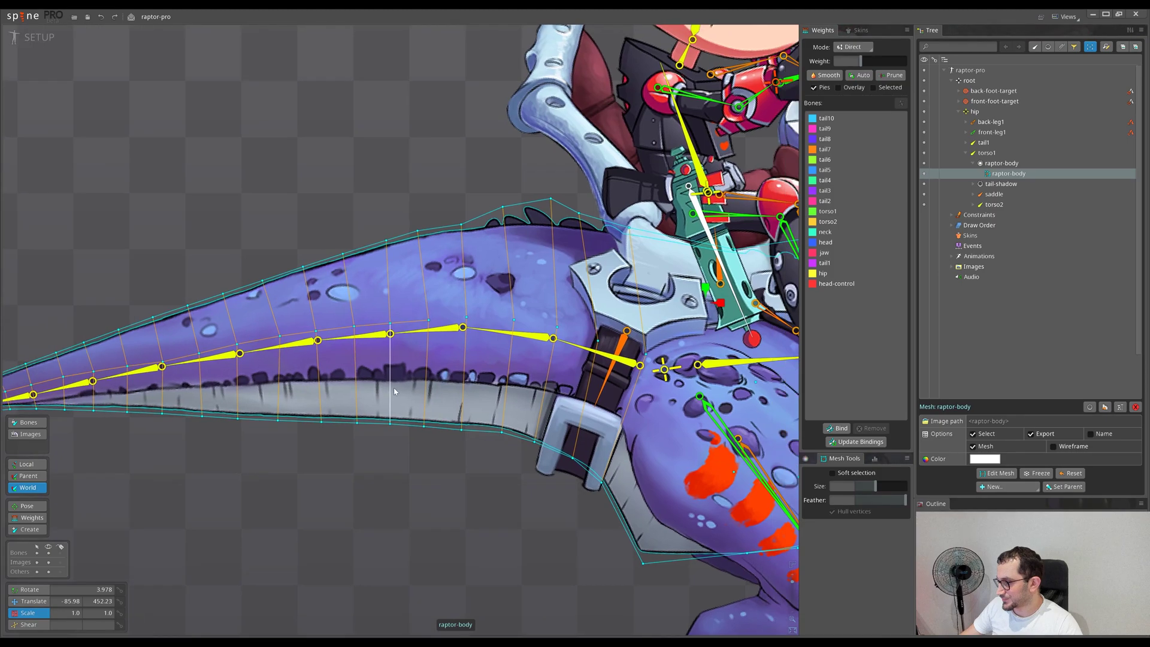
Step: Select a single middle tail vertex near the tail4 bone, try translating it, and undo the move
scroll(363, 324, up, 1)
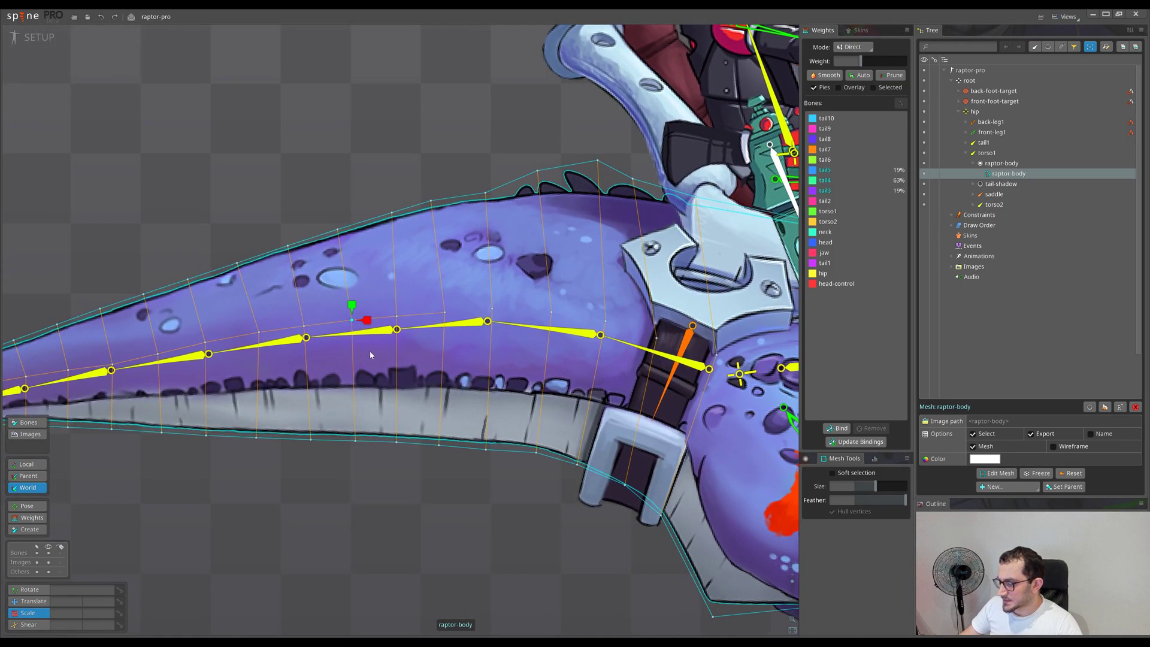
scroll(370, 355, up, 2)
key(v)
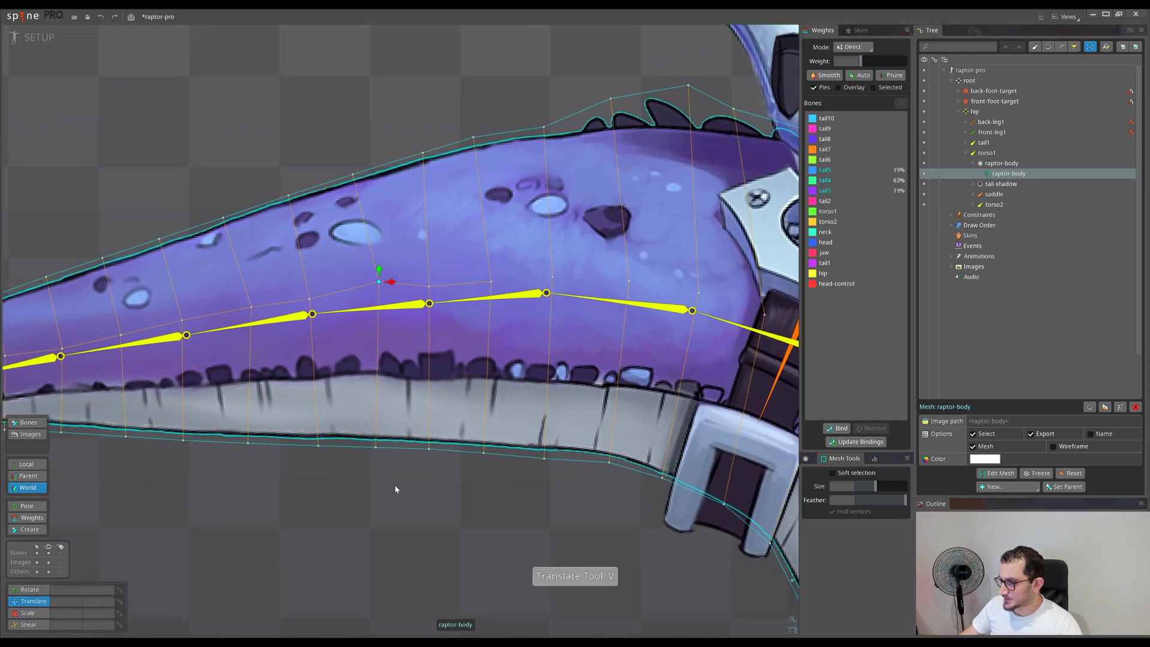
key(ctrl+z)
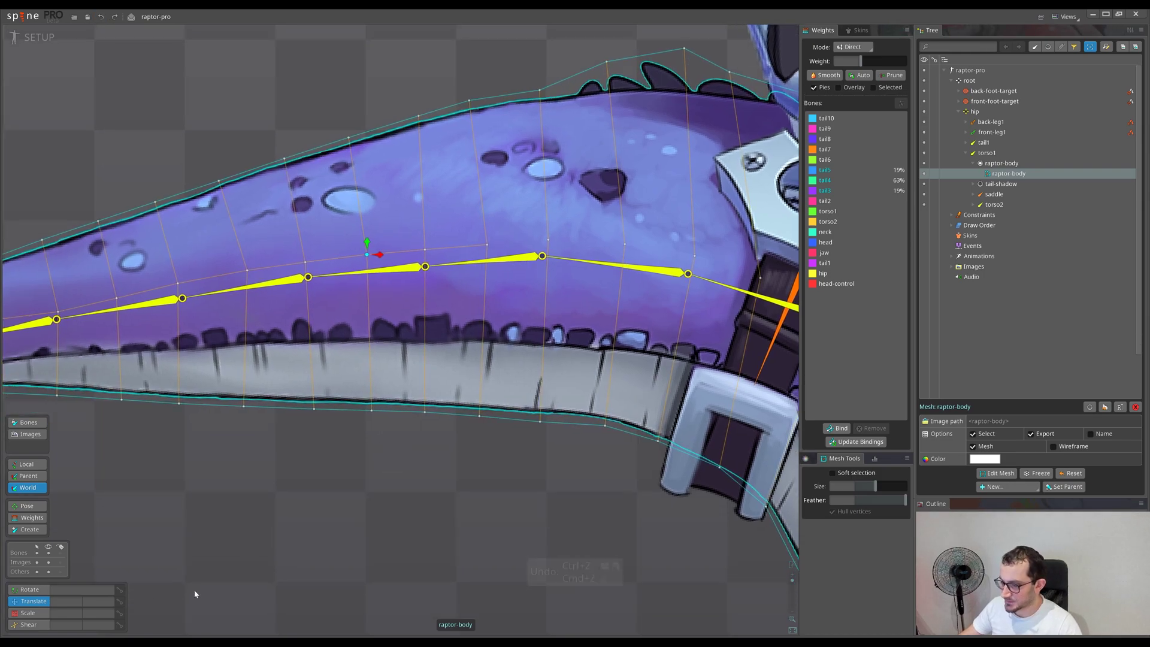
Step: Try rotating and scaling the single selected tail vertex around its own position
key(c)
drag(436, 495, 416, 477)
scroll(423, 509, down, 2)
key(x)
scroll(426, 497, up, 4)
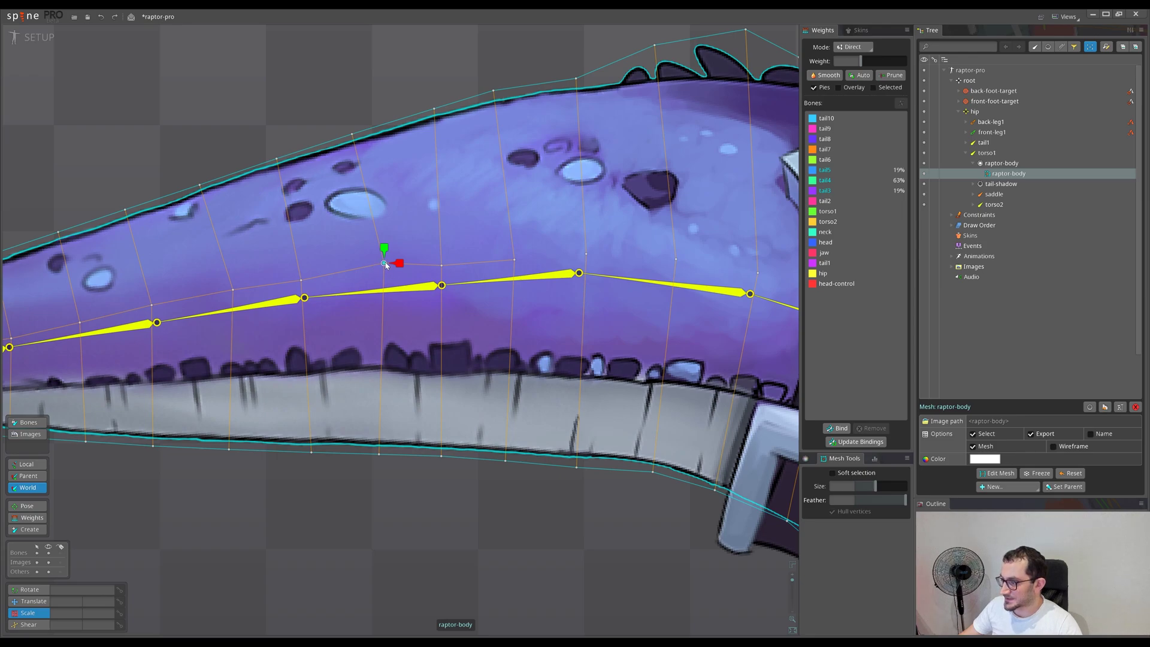
Step: Examine the selected middle tail vertex and the mesh edges and bones around it
scroll(368, 219, down, 3)
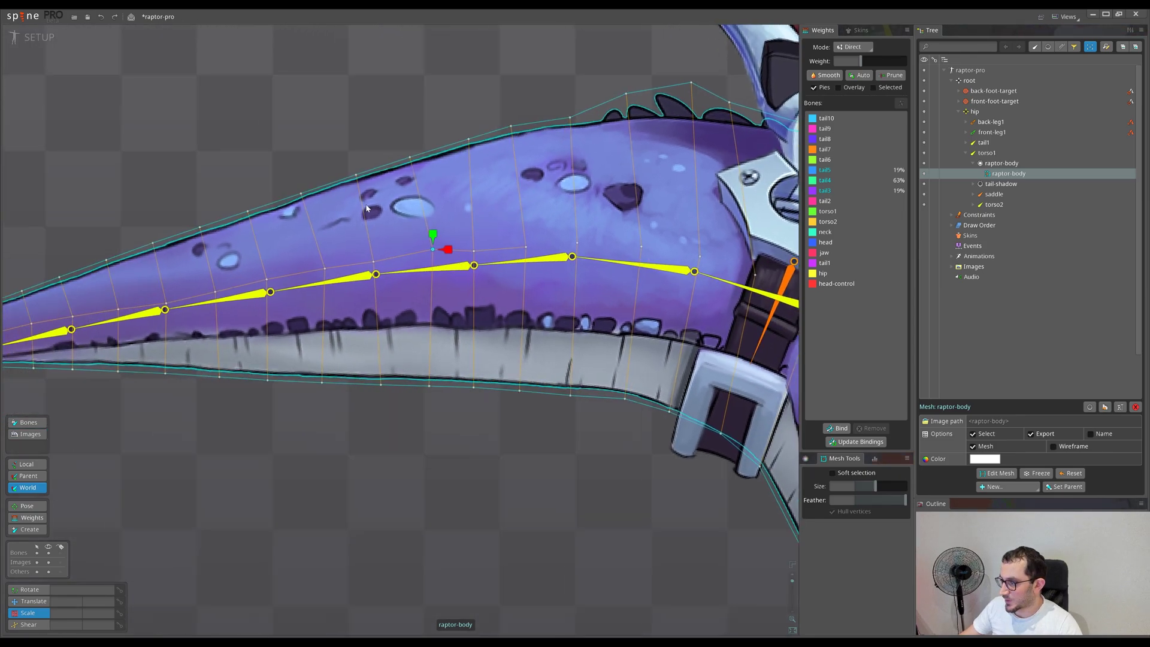
drag(425, 233, 405, 281)
scroll(404, 281, up, 3)
drag(416, 363, 403, 325)
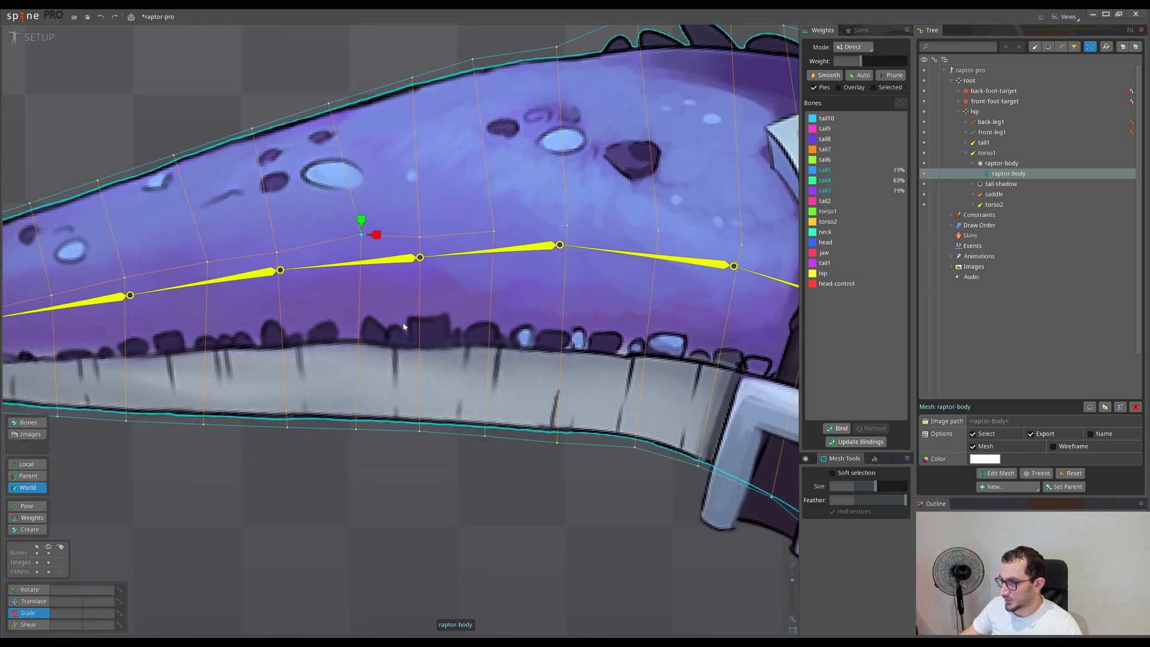
drag(338, 361, 318, 392)
drag(323, 506, 367, 478)
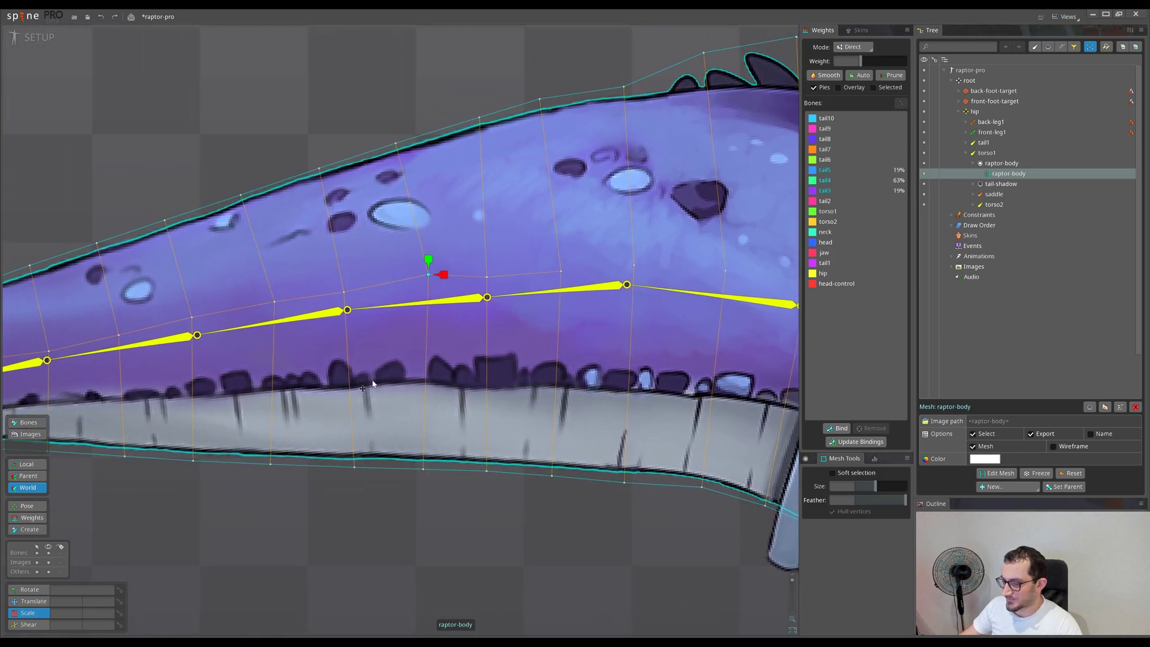
scroll(360, 273, up, 2)
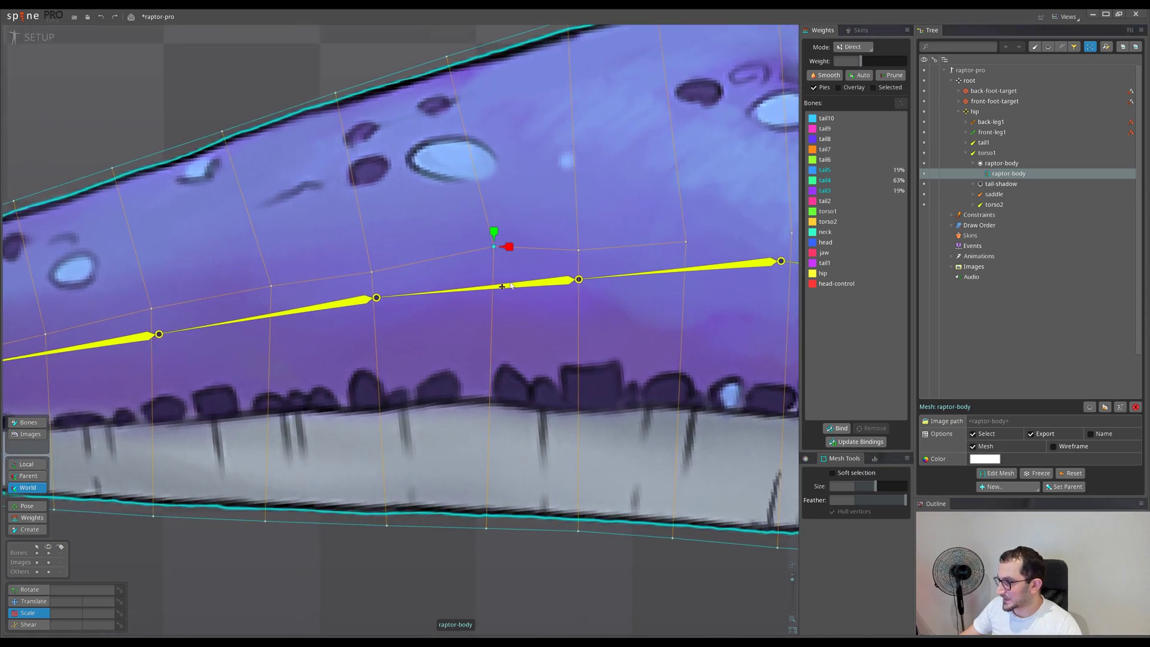
scroll(467, 247, down, 2)
scroll(395, 240, up, 4)
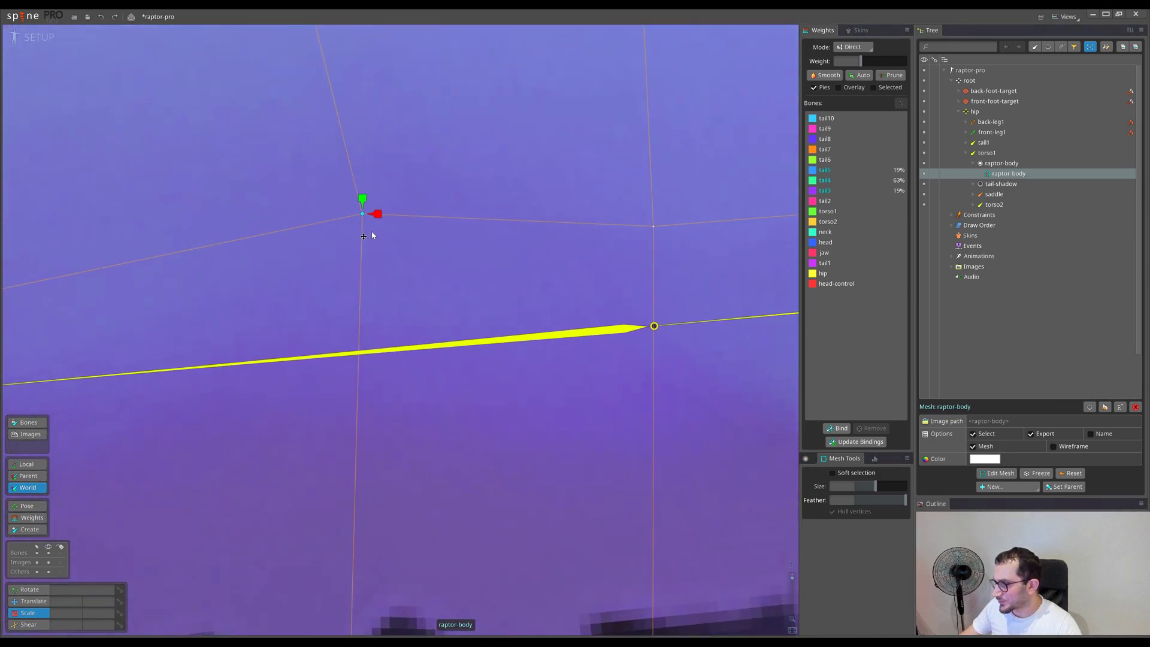
scroll(378, 240, down, 3)
Step: Offset the pivot from the selected tail vertex toward the tail tip and try rotating the vertex around it
drag(385, 275, 374, 264)
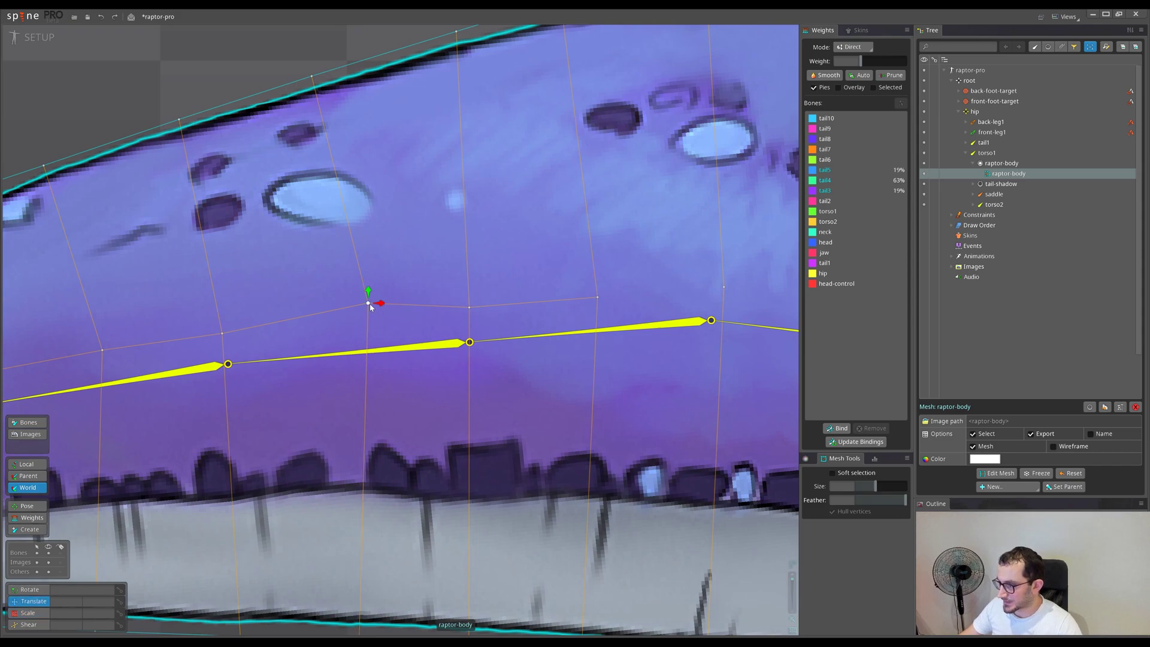
scroll(368, 312, down, 3)
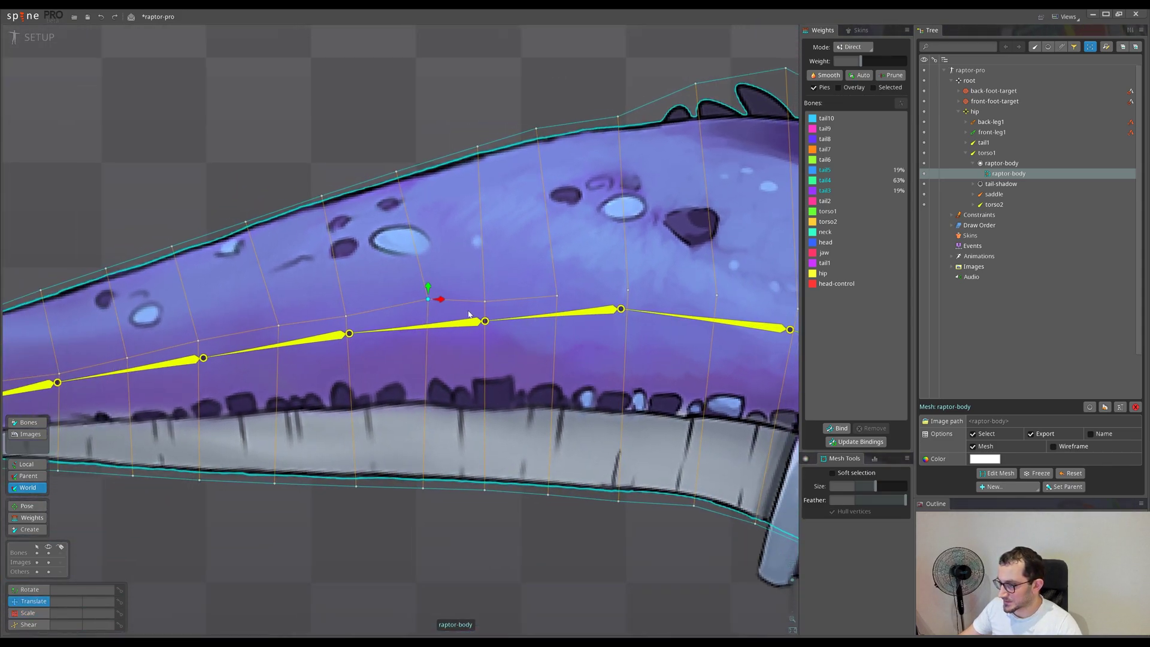
scroll(413, 324, up, 2)
drag(414, 323, 402, 310)
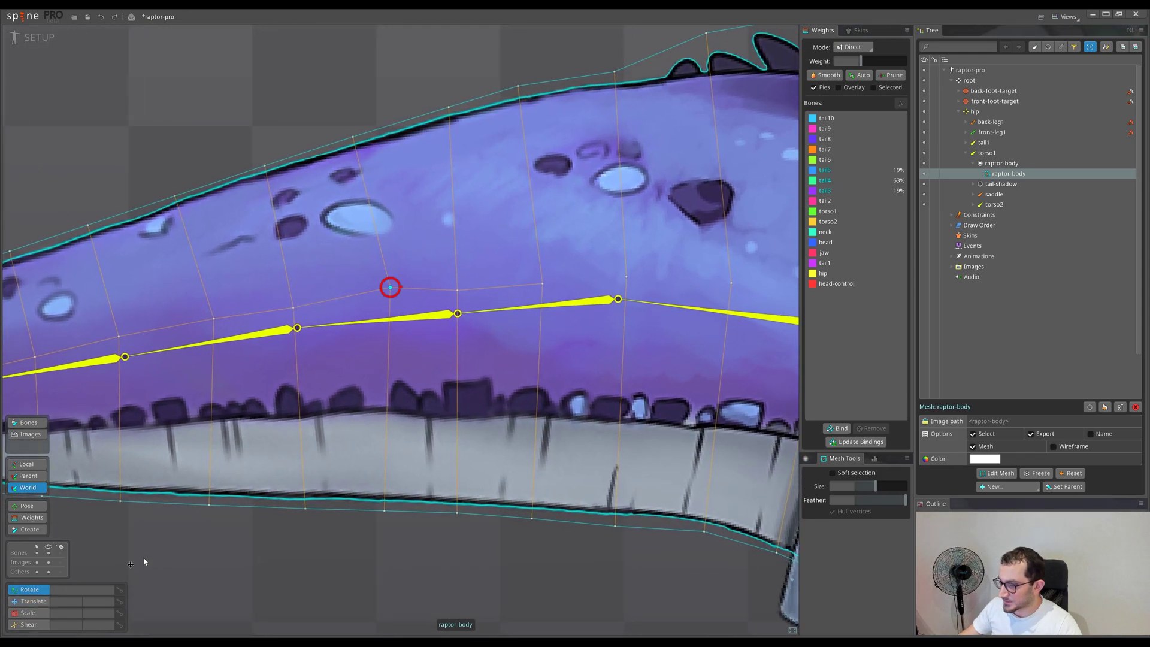
drag(218, 528, 302, 462)
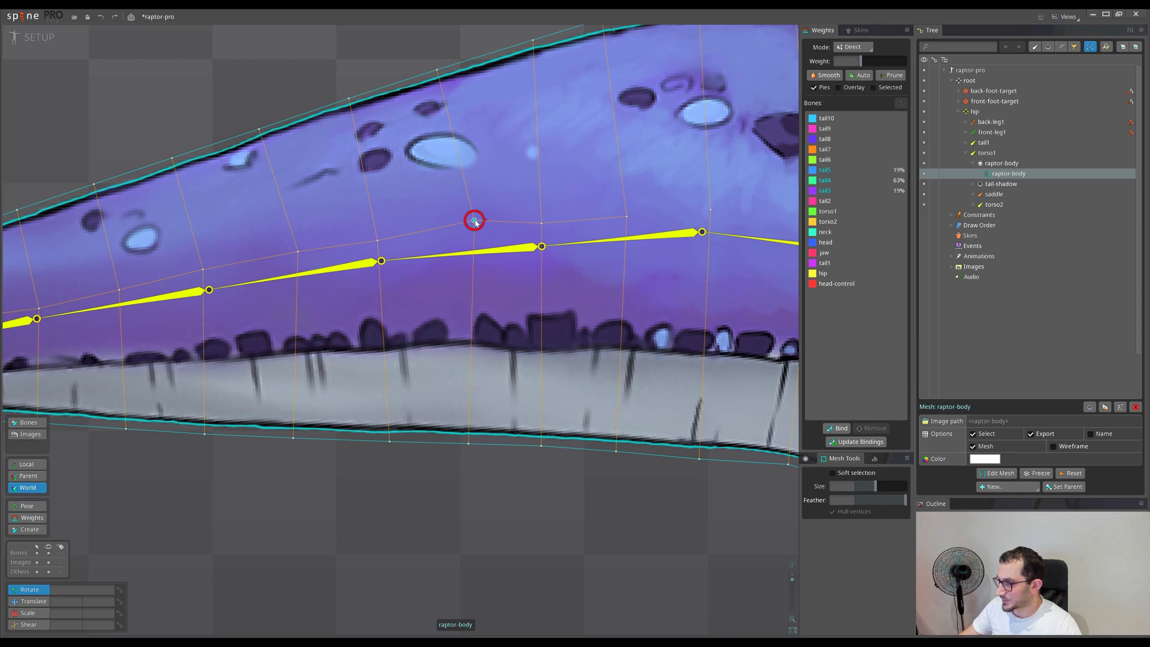
drag(450, 522, 413, 380)
scroll(496, 452, down, 3)
key(c)
key(ctrl+z)
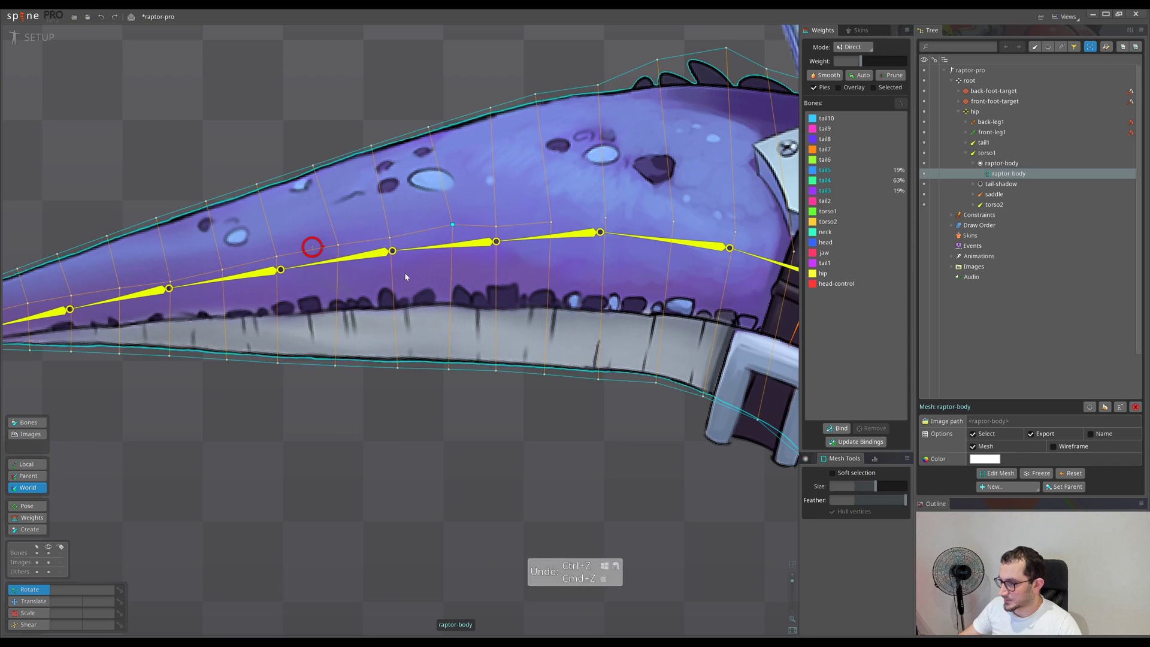
Step: Try scaling the selected tail vertex with the Scale tool and undo the change
key(x)
drag(381, 420, 438, 426)
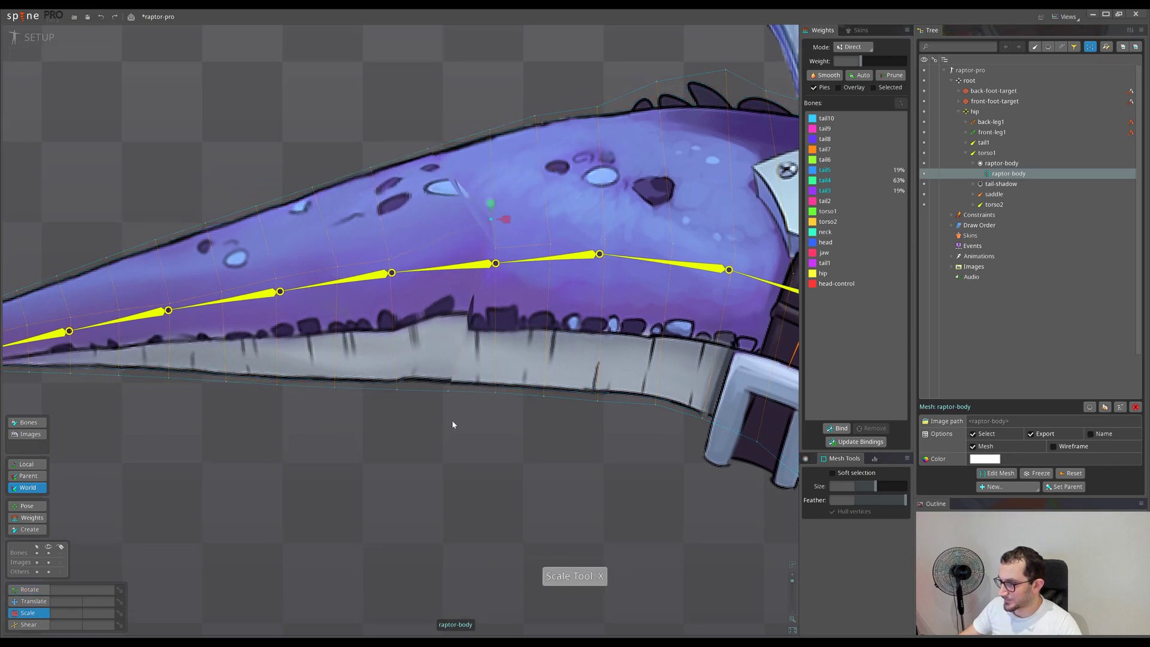
key(ctrl+z)
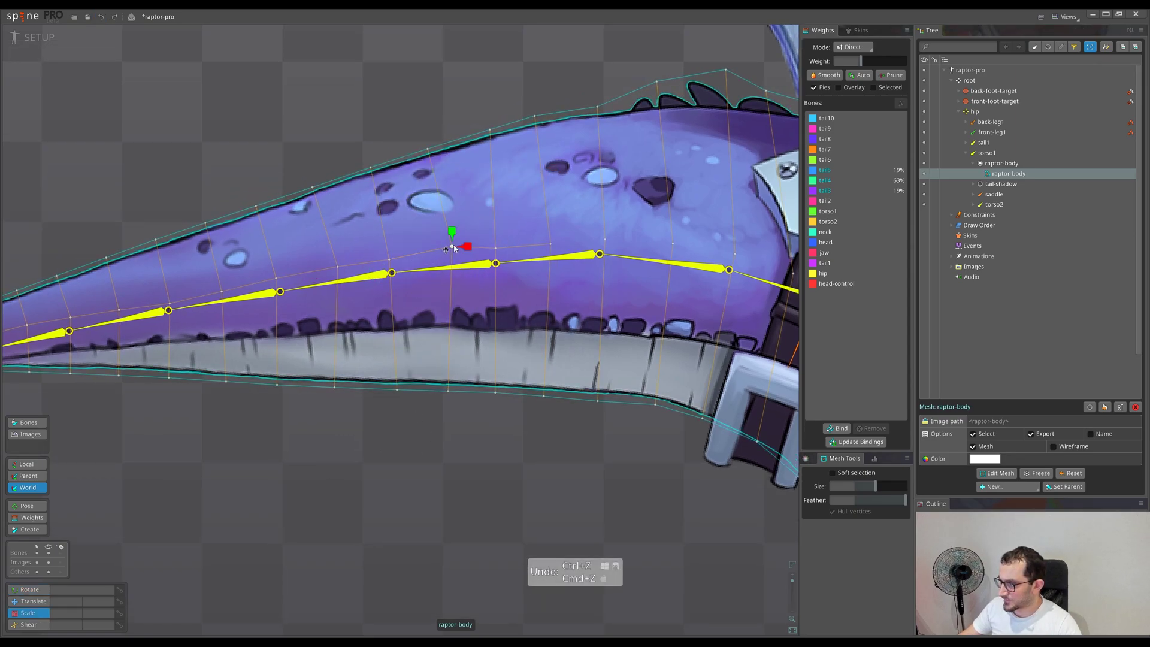
Step: Offset the scale pivot from the selected vertex toward the tail tip, scale the vertex relative to it, and deselect
drag(358, 250, 357, 249)
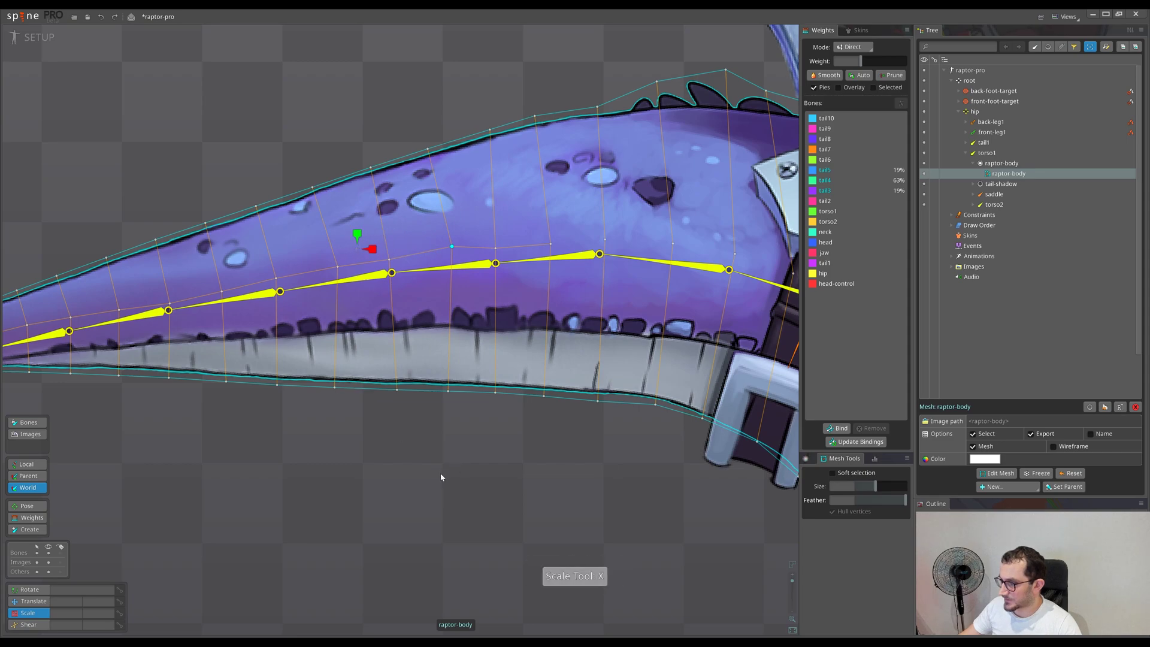
drag(440, 473, 393, 468)
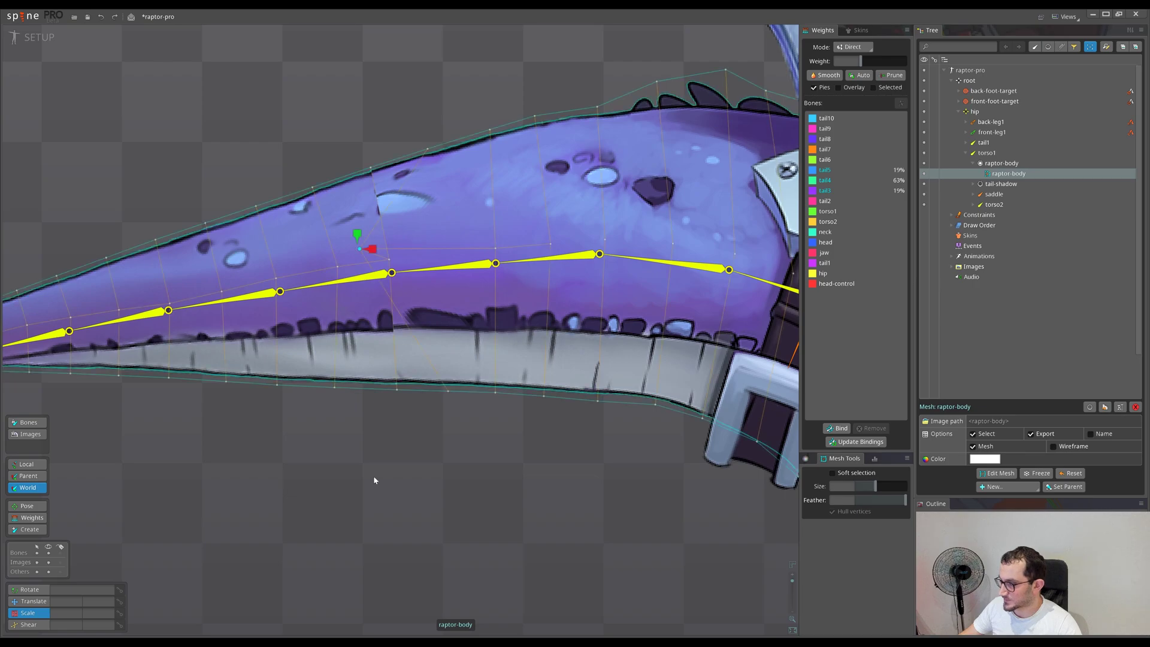
drag(495, 469, 306, 465)
key(space)
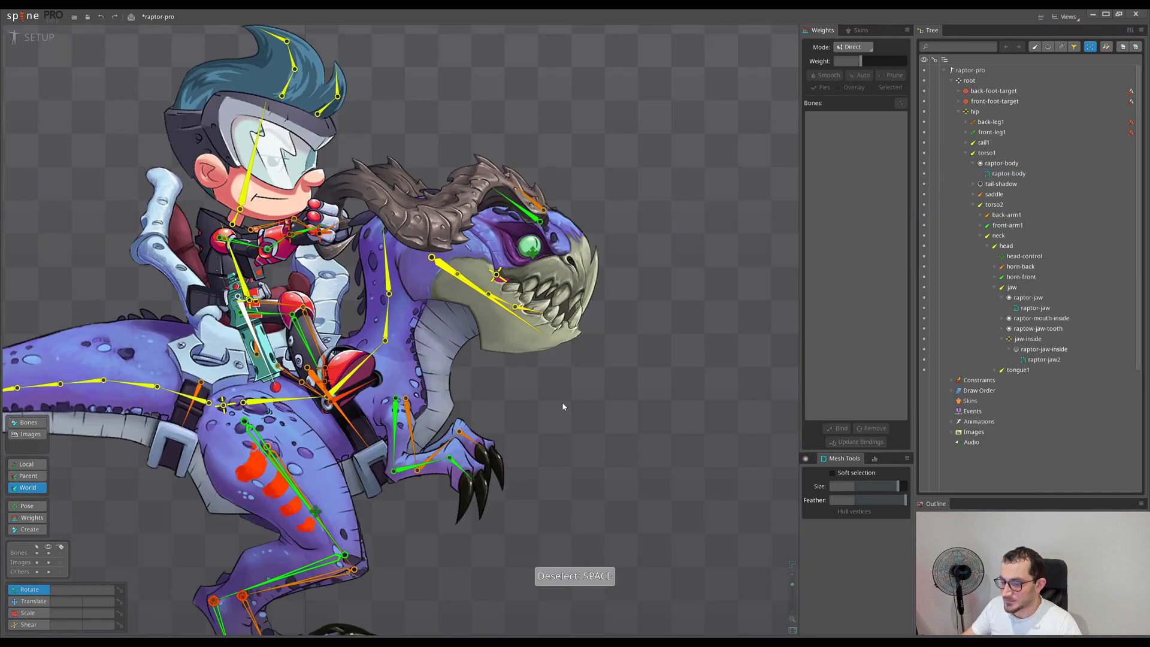
Step: Select the raptor-body and raptor-jaw meshes together, try rotating them, and undo the rotation
drag(563, 407, 533, 414)
scroll(503, 415, down, 2)
scroll(452, 359, up, 2)
click(445, 358)
ctrl+click(368, 370)
scroll(483, 401, down, 1)
scroll(533, 415, down, 1)
scroll(533, 412, down, 2)
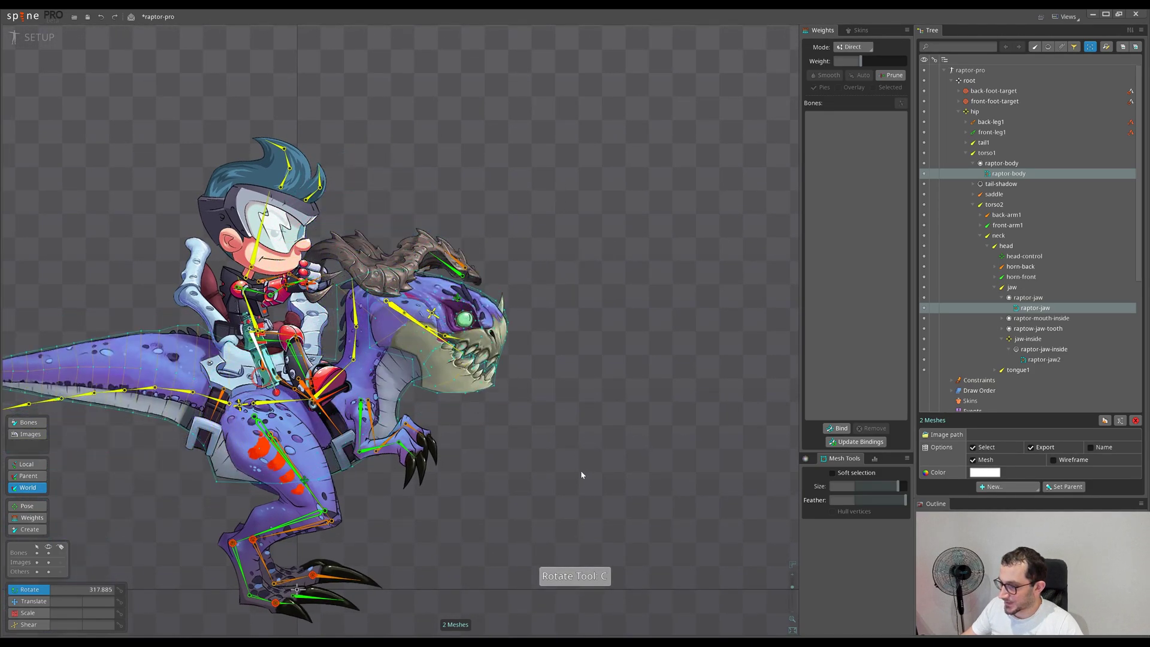
key(ctrl+z)
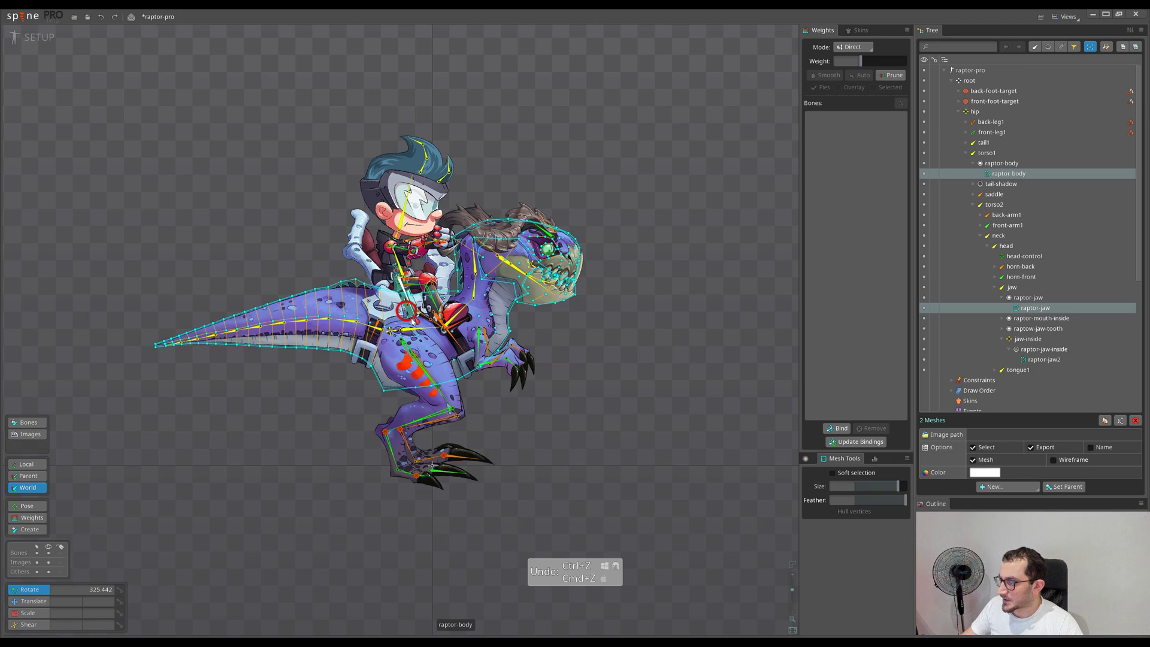
Step: Offset the shared pivot of the two selected meshes to the base of the jaw bone, try rotating both meshes, and undo the rotation
scroll(412, 322, up, 2)
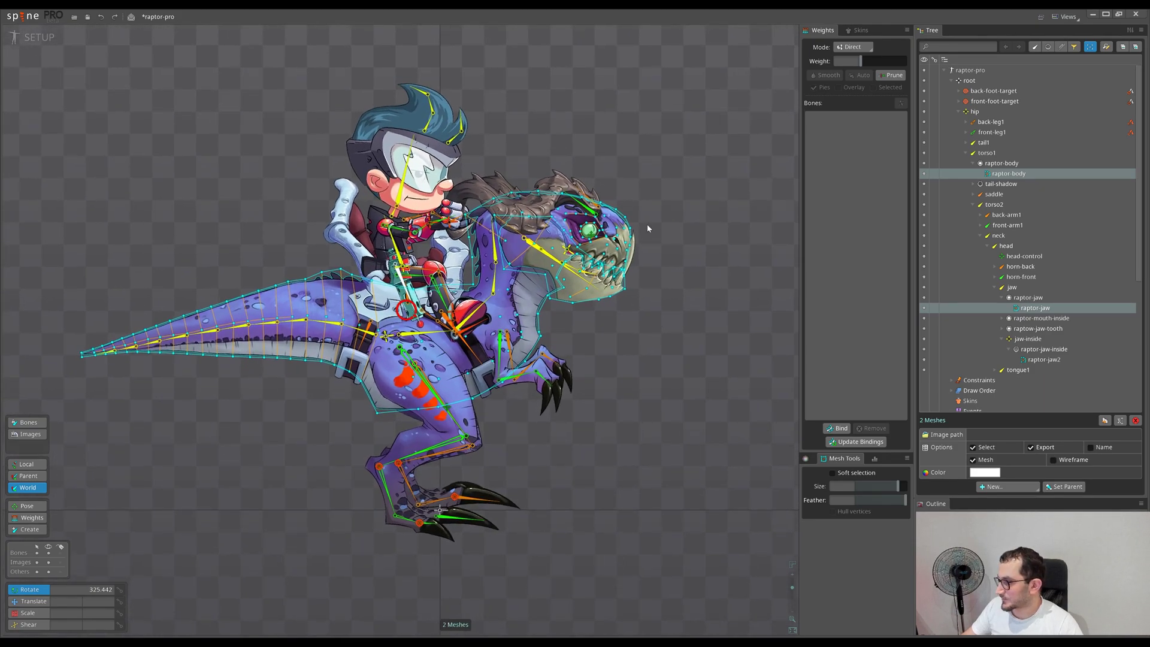
drag(564, 397, 508, 407)
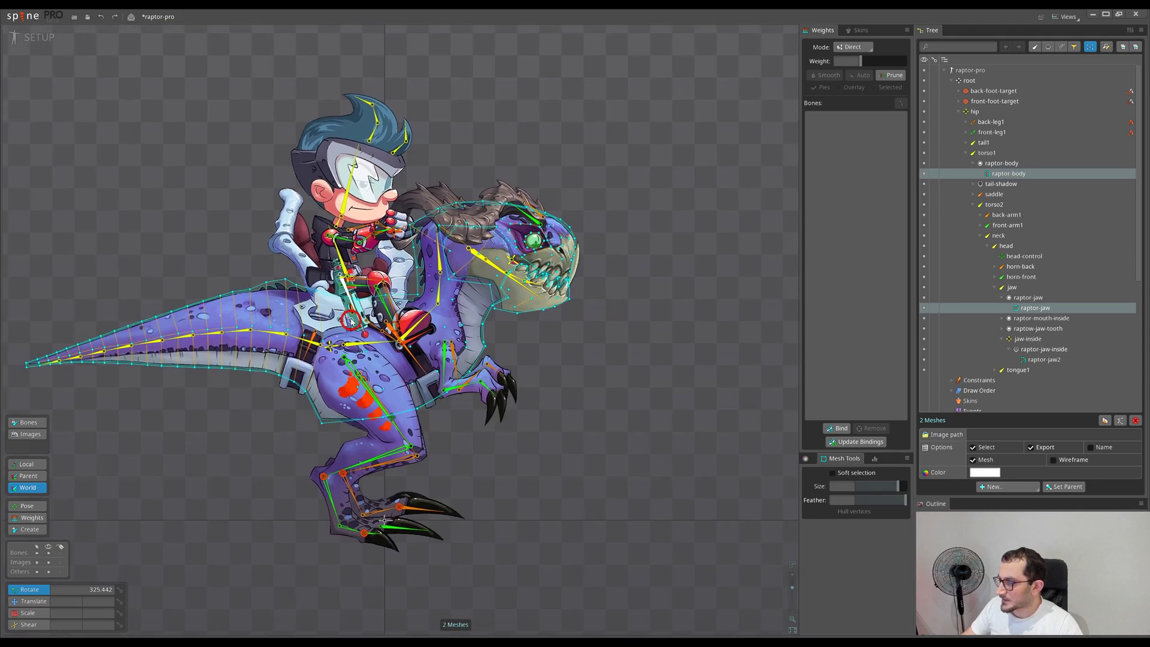
key(c)
mouse_move(519, 311)
mouse_down()
mouse_move(689, 271)
mouse_move(658, 390)
mouse_move(605, 414)
mouse_move(659, 208)
mouse_move(635, 360)
mouse_move(614, 350)
mouse_move(644, 235)
mouse_move(541, 316)
mouse_up()
key(ctrl+z)
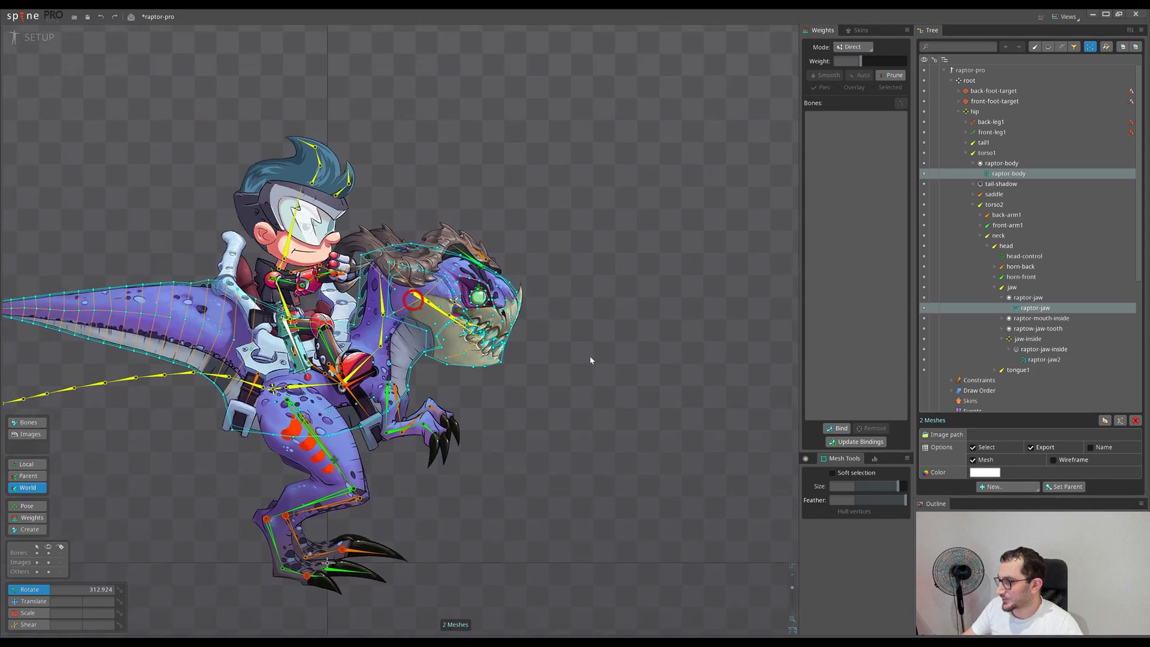
Step: Select the snout and mouth vertices across the raptor-body and raptor-jaw meshes, try rotating them around the offset pivot, and undo the changes
scroll(479, 389, up, 4)
scroll(484, 436, up, 2)
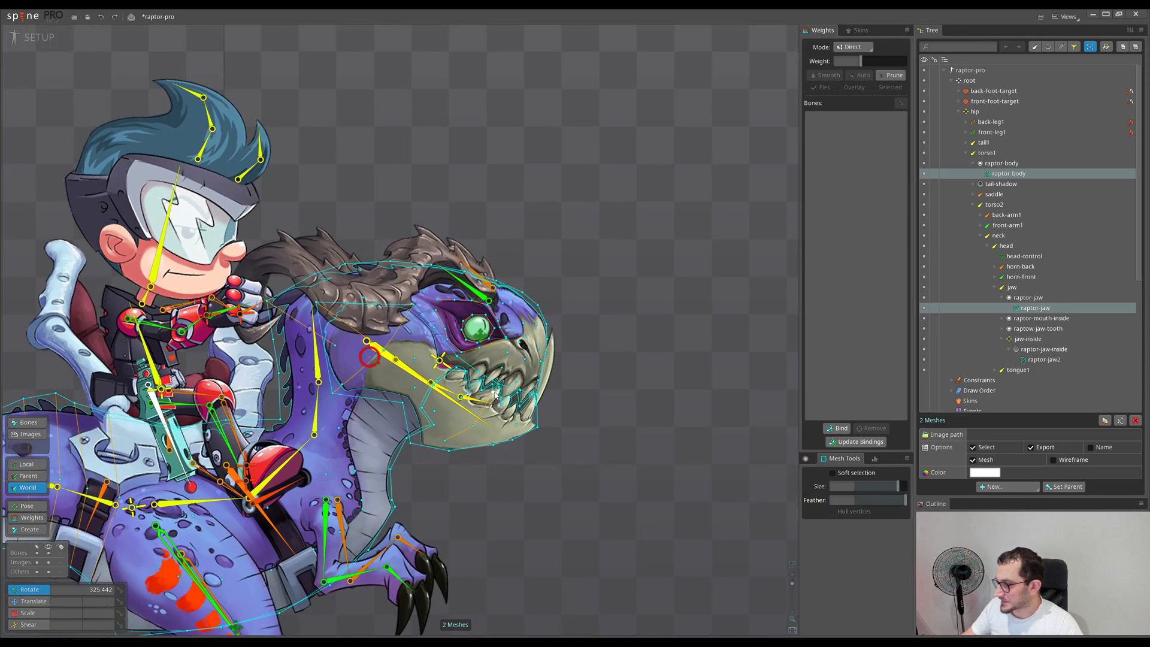
drag(635, 502, 418, 311)
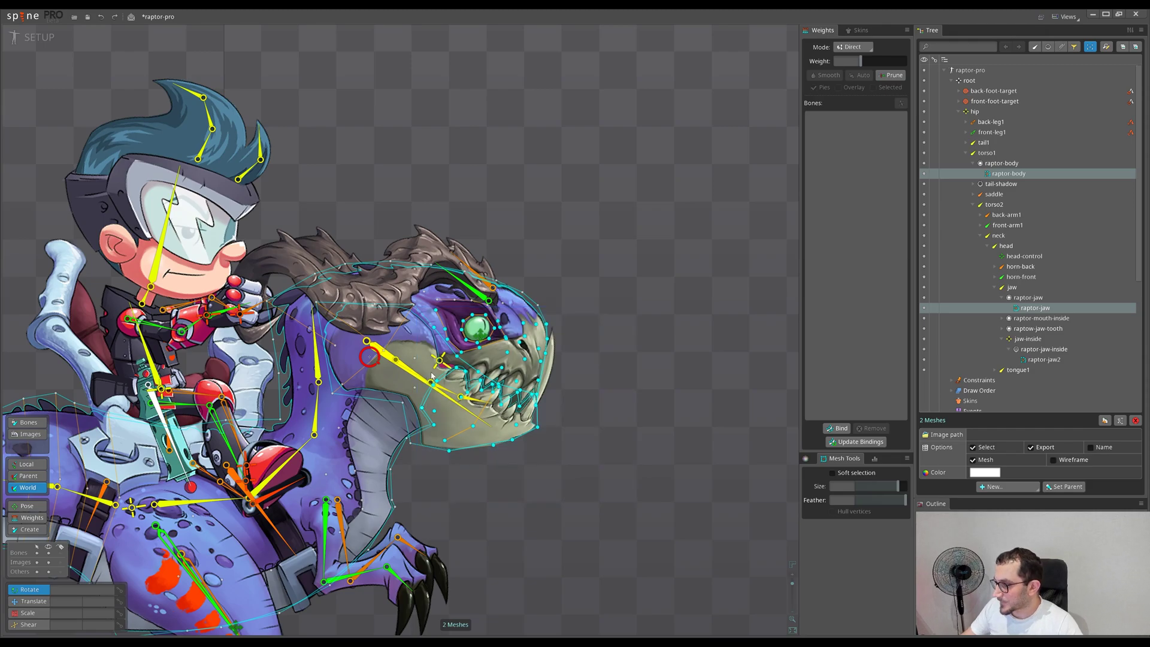
drag(431, 377, 475, 369)
scroll(501, 415, down, 1)
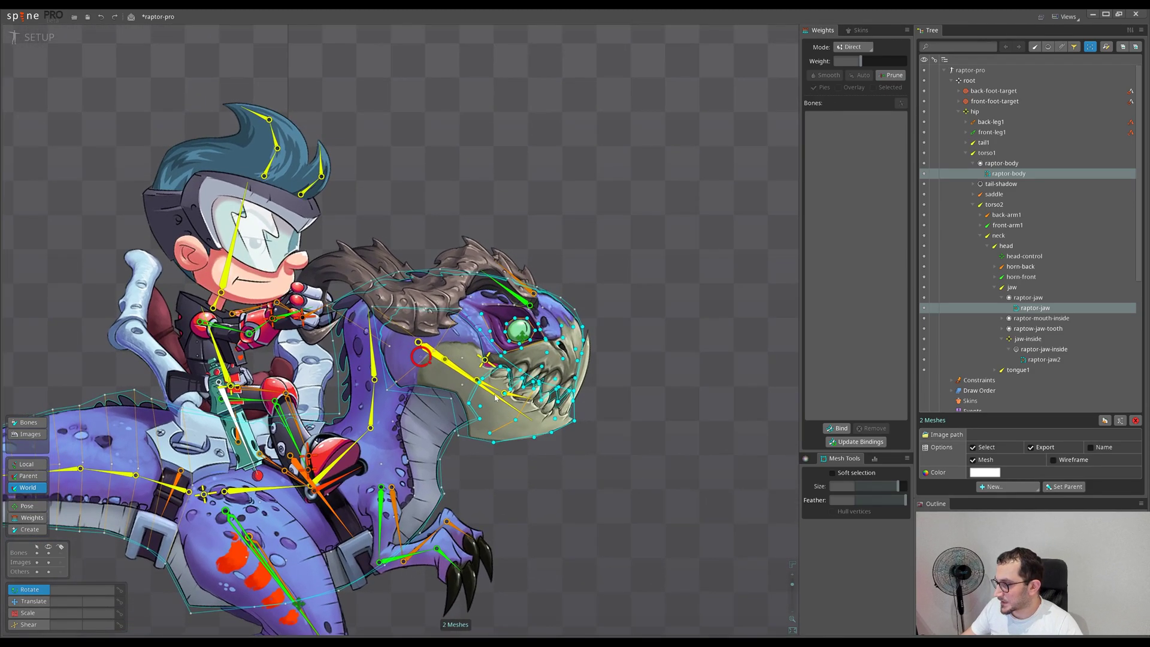
drag(667, 416, 642, 411)
scroll(643, 411, up, 4)
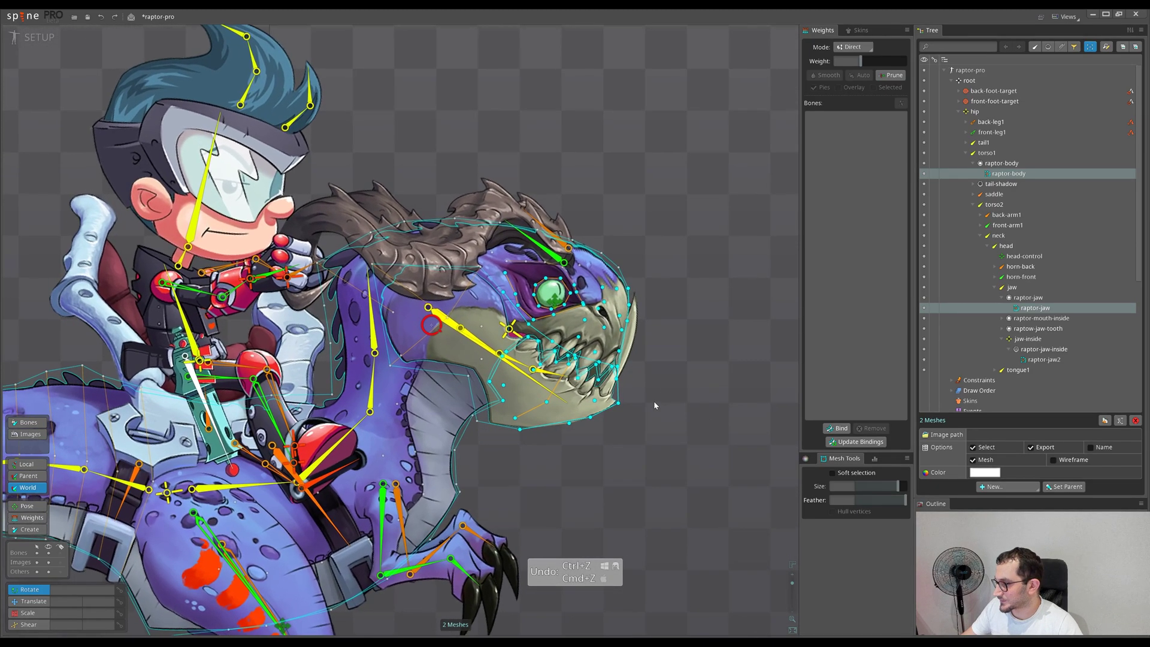
key(ctrl+z)
key(ctrl+z)
key(ctrl+z)
scroll(659, 361, down, 3)
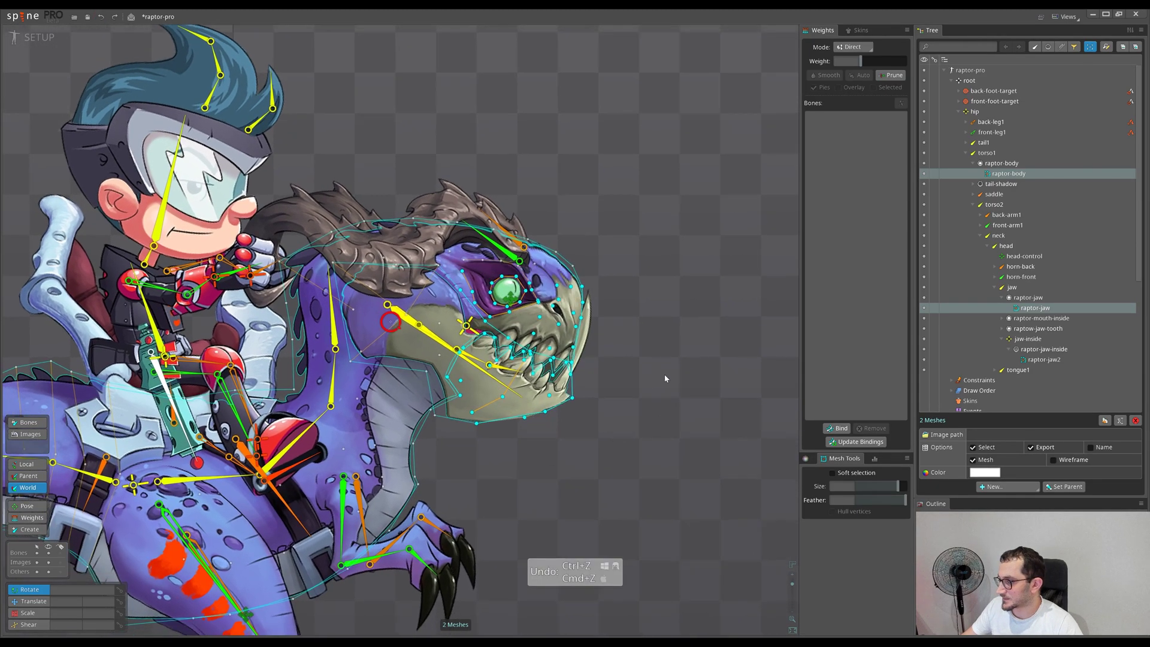
drag(631, 412, 633, 393)
key(ctrl+z)
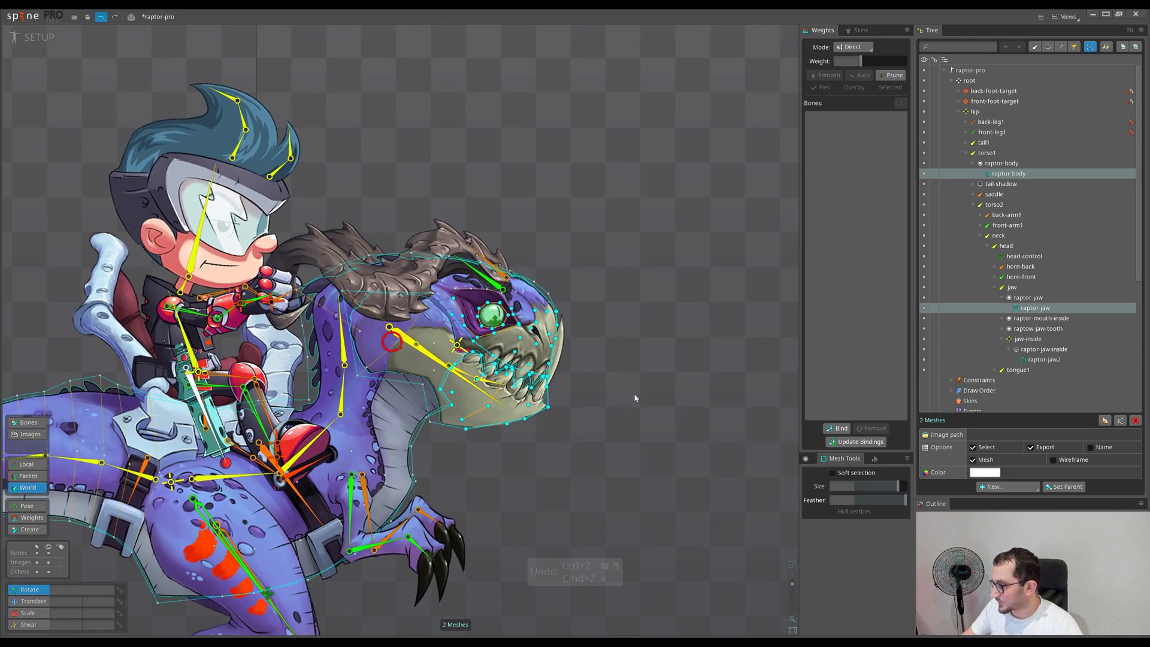
Step: Enable soft selection for the selected mesh vertices and set its size to 275
drag(572, 431, 607, 444)
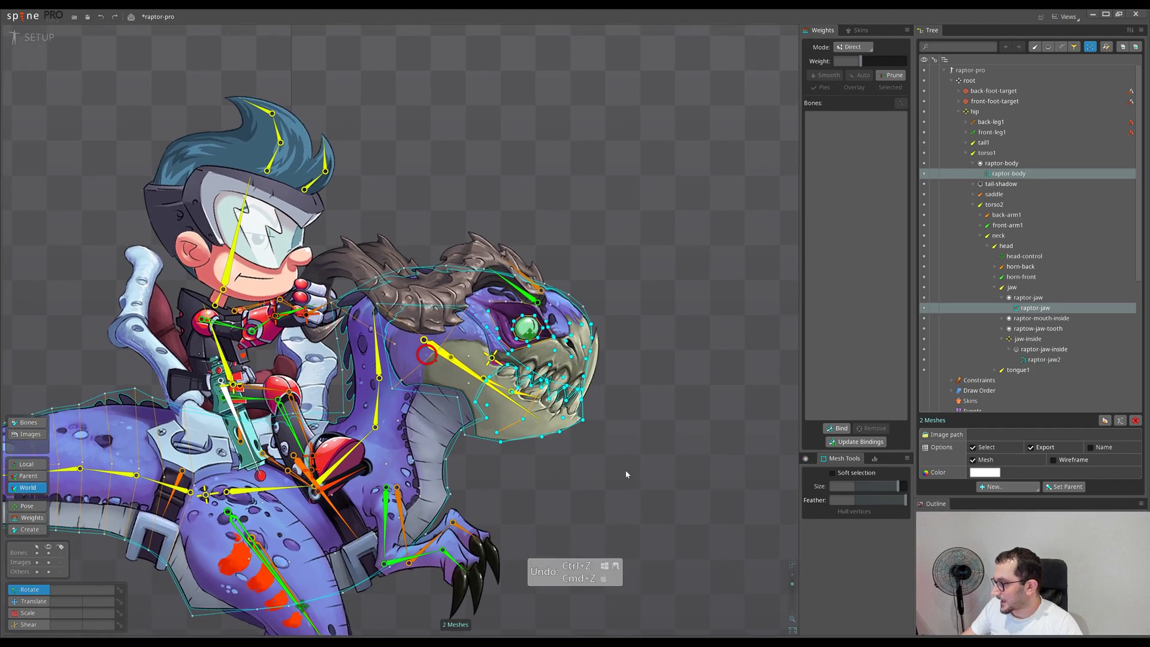
click(847, 472)
drag(703, 474, 665, 453)
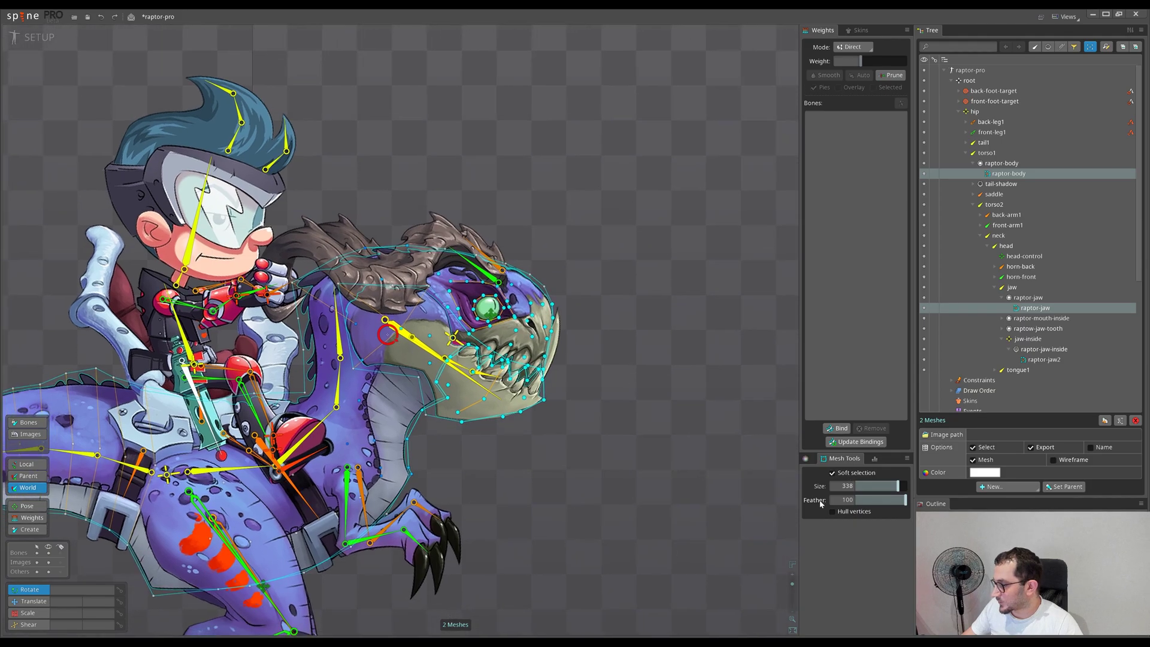
drag(893, 488, 892, 489)
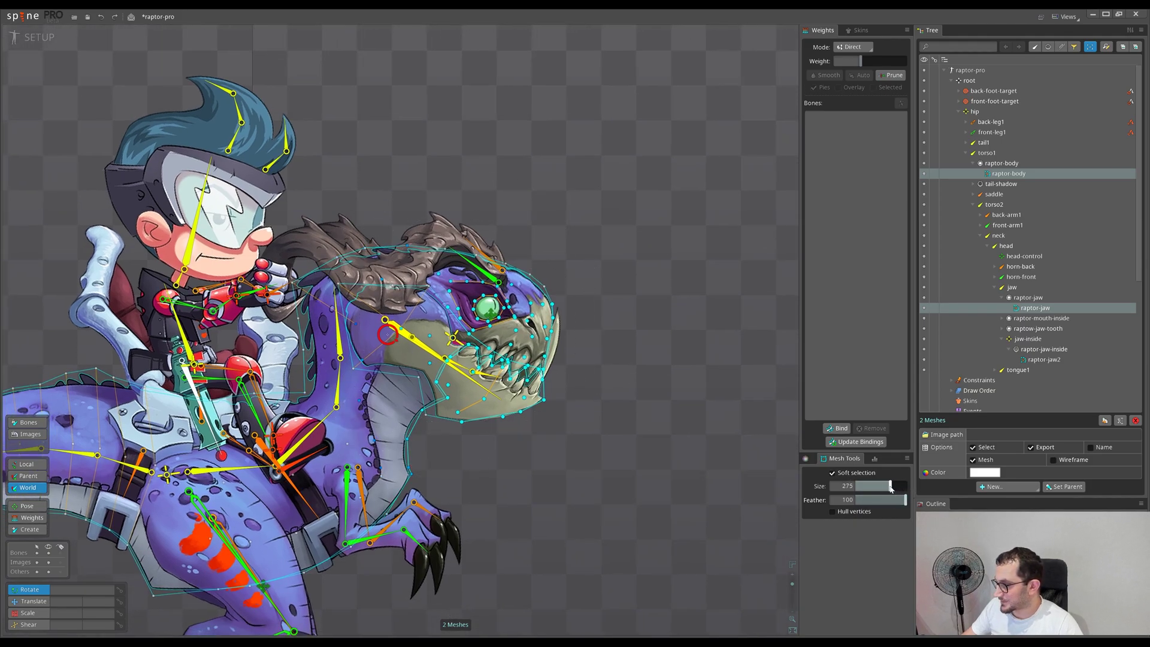
drag(763, 498, 773, 500)
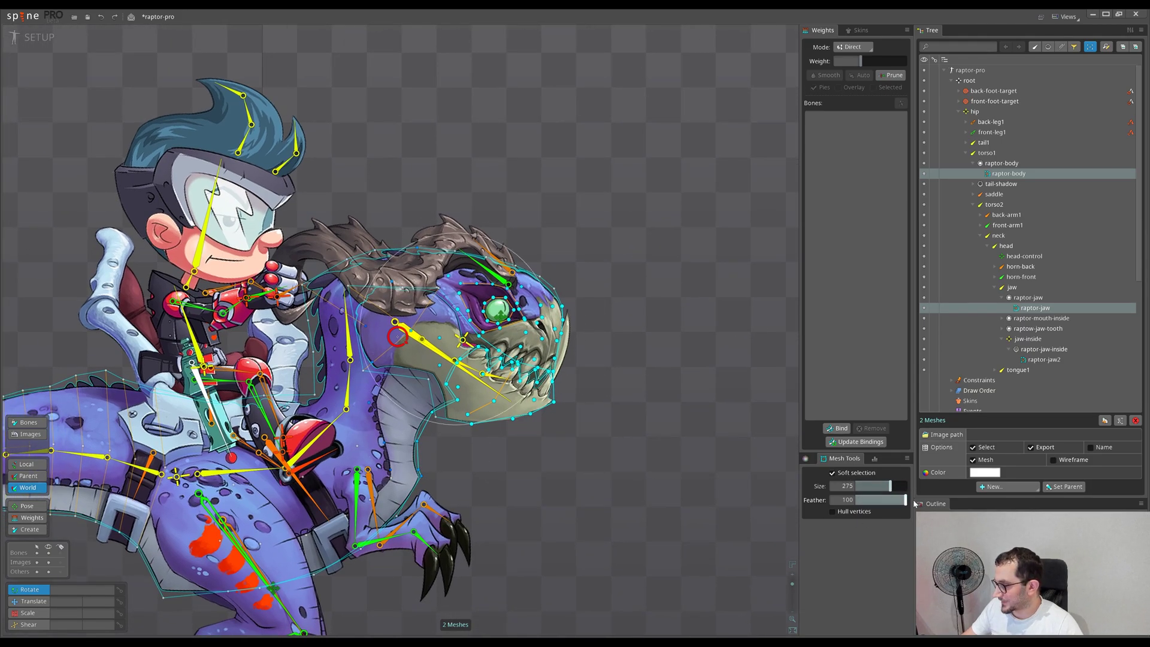
Step: Try deforming the vertices around the raptor's mouth across both meshes with soft selection and the Rotate tool, and undo the deformation
drag(621, 466, 578, 440)
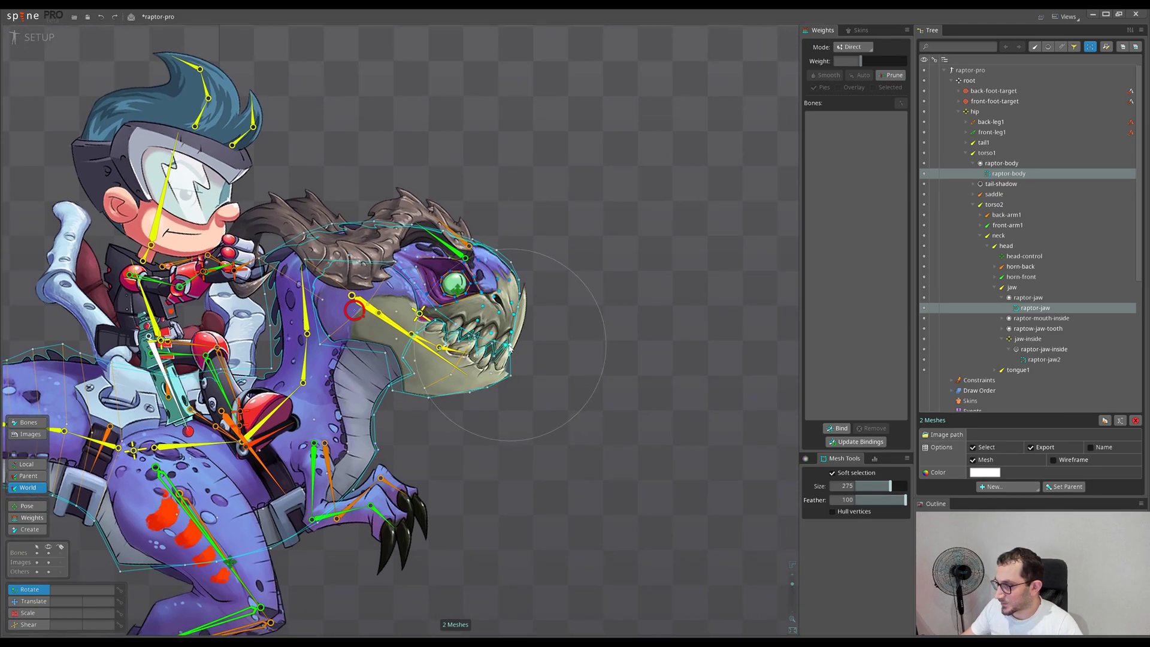
key(ctrl+z)
key(ctrl+z)
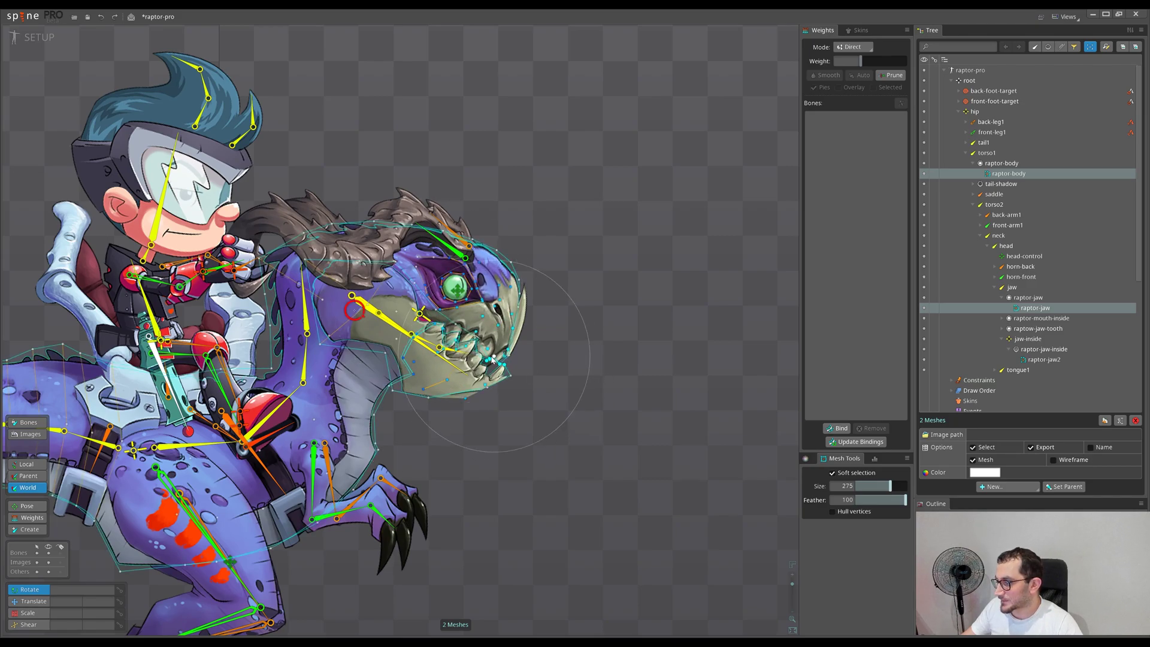
drag(605, 377, 610, 393)
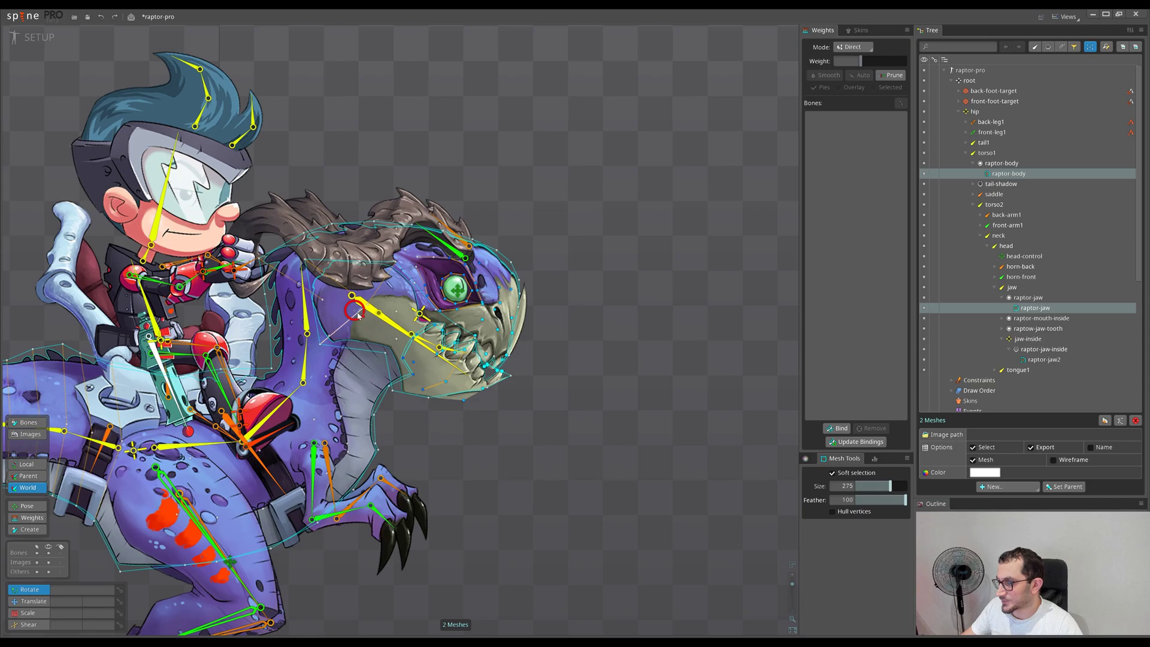
drag(557, 428, 589, 422)
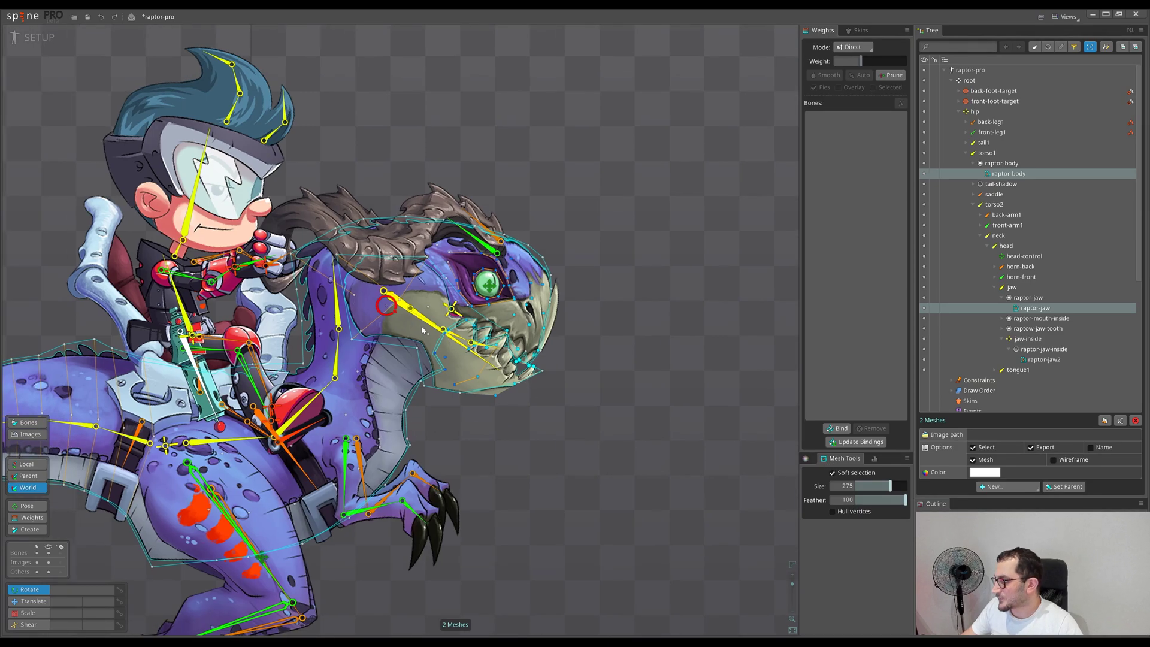
scroll(603, 430, up, 2)
key(c)
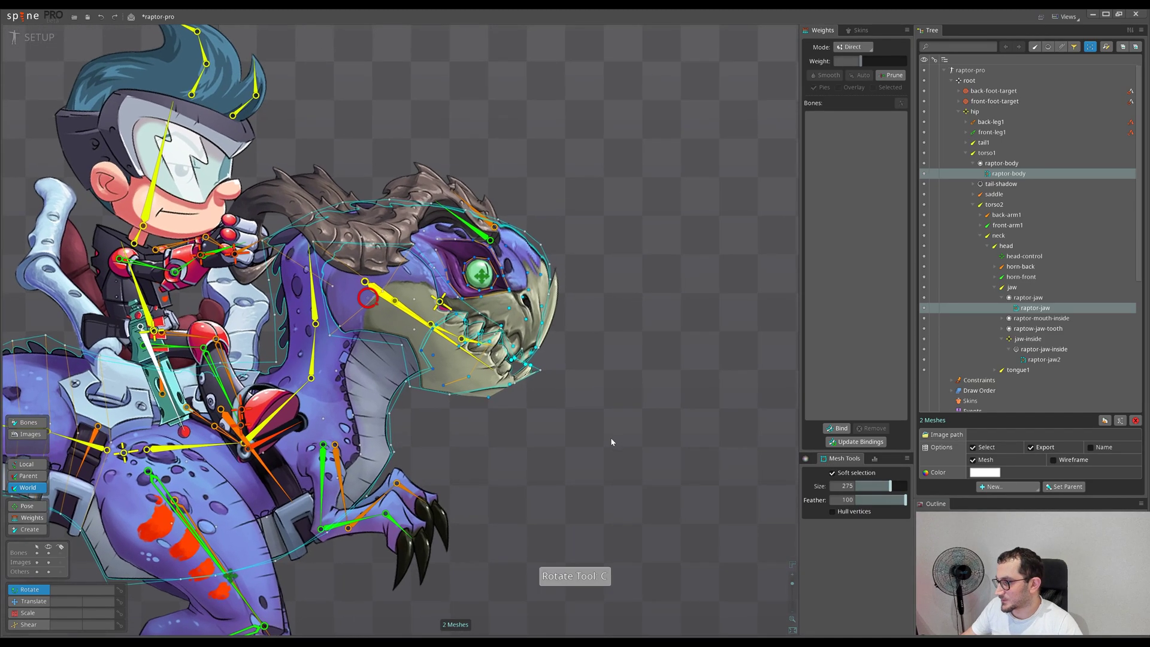
scroll(577, 437, down, 4)
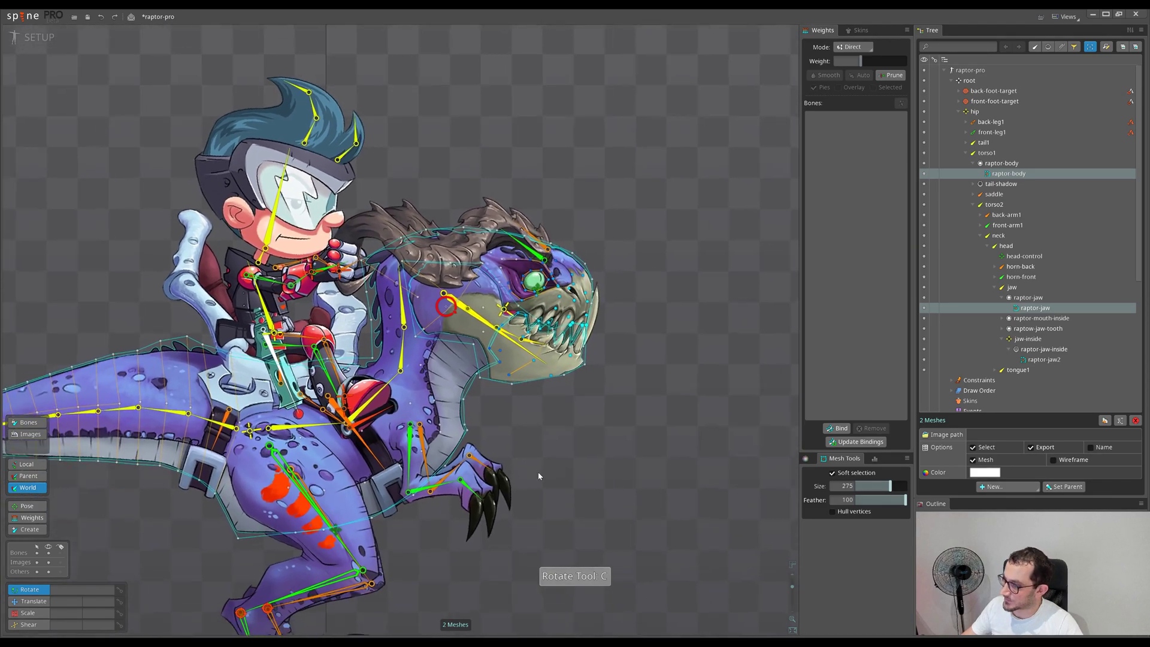
Step: Select the rider's head mesh
drag(392, 174, 507, 242)
scroll(506, 242, up, 5)
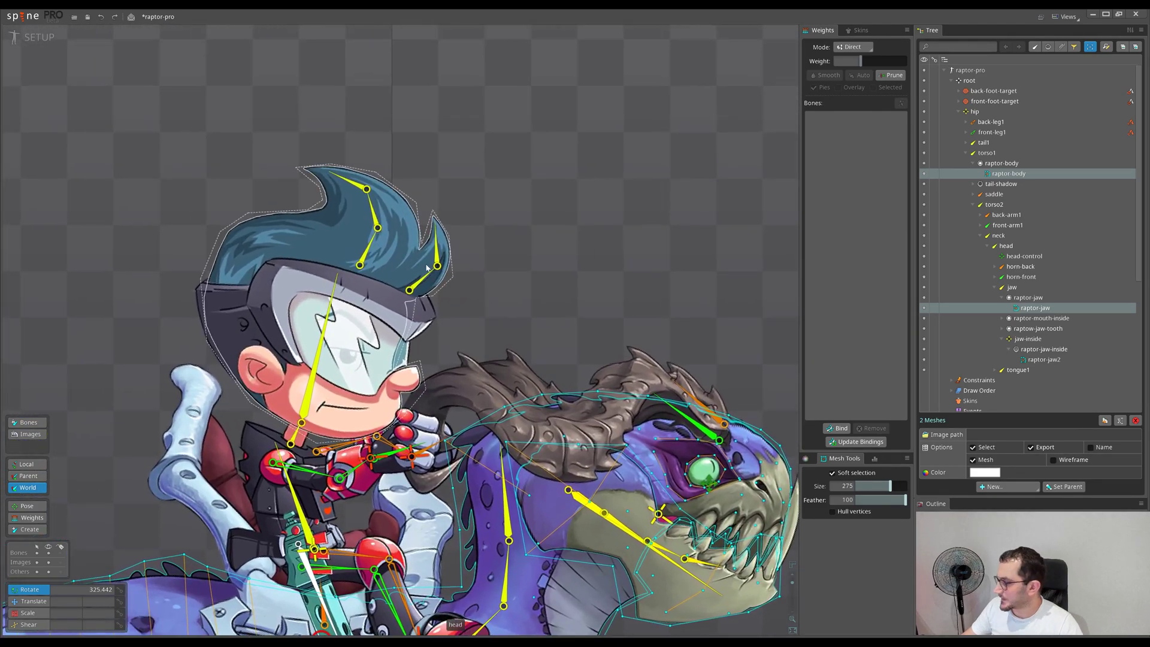
click(363, 203)
scroll(365, 199, up, 1)
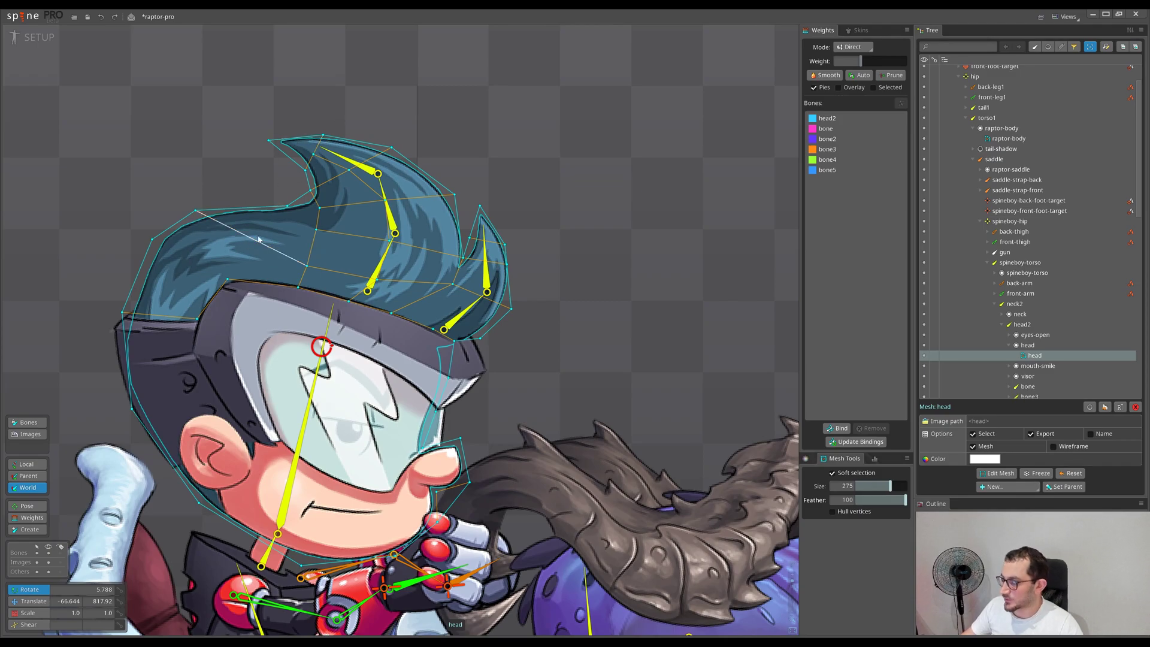
drag(275, 254, 308, 249)
scroll(308, 255, up, 2)
scroll(290, 237, down, 3)
drag(261, 200, 306, 242)
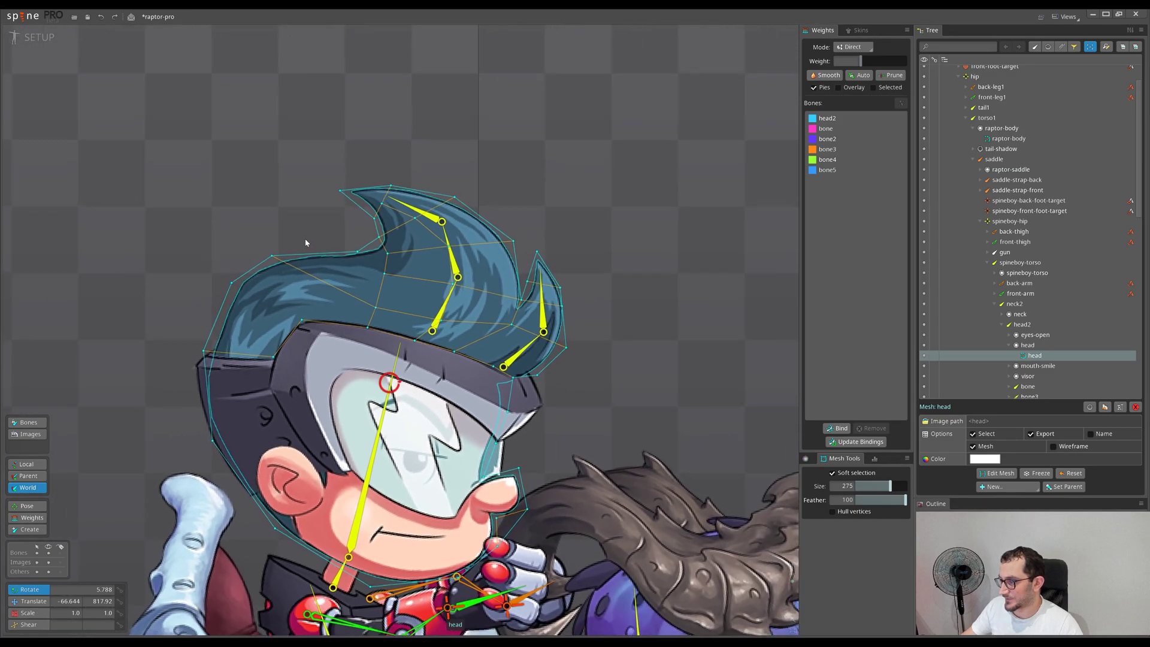
scroll(305, 243, up, 4)
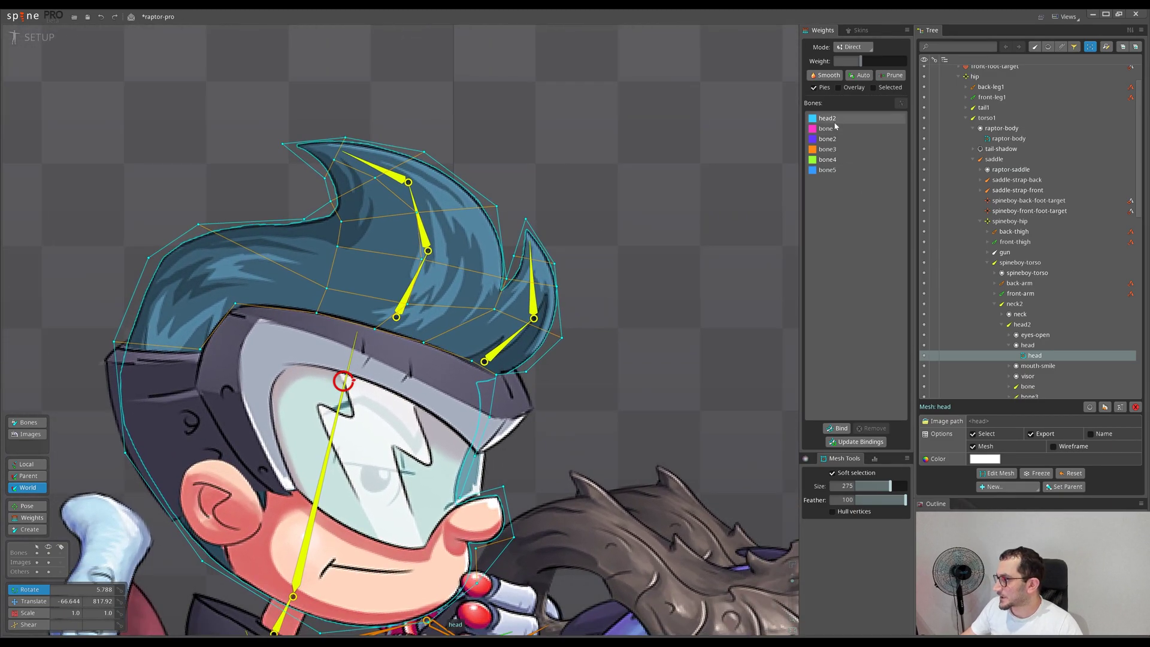
Step: Select bone3 from the head mesh's weight bones, activate the Translate tool, and reselect the head mesh
double_click(843, 151)
drag(559, 185, 574, 162)
key(v)
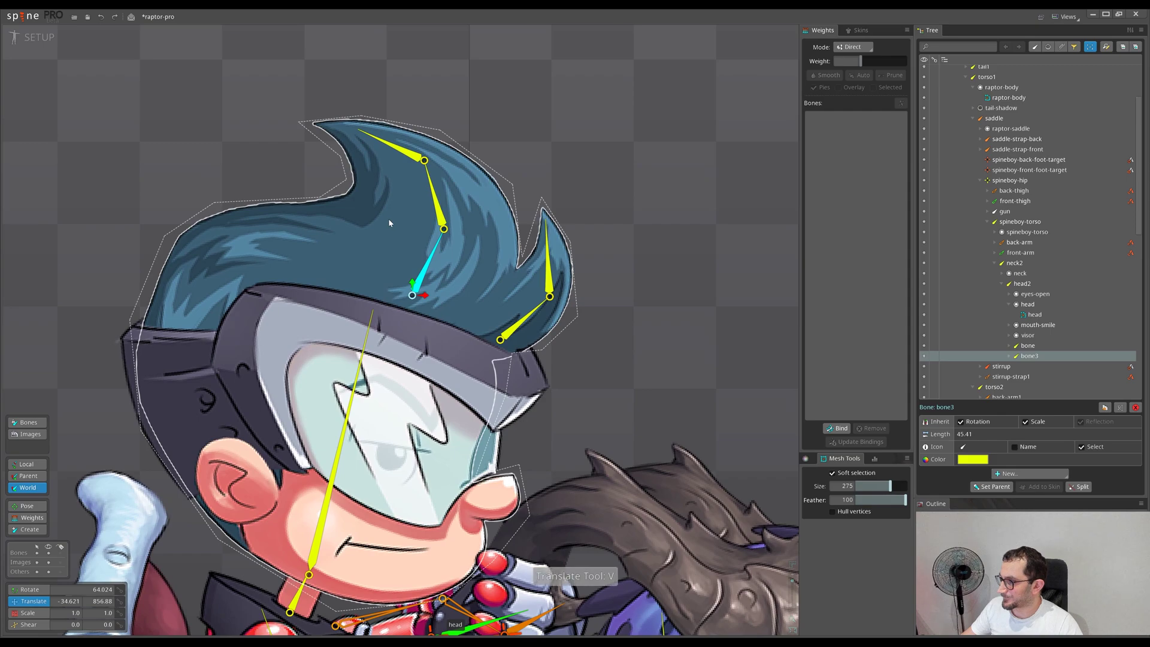
click(388, 218)
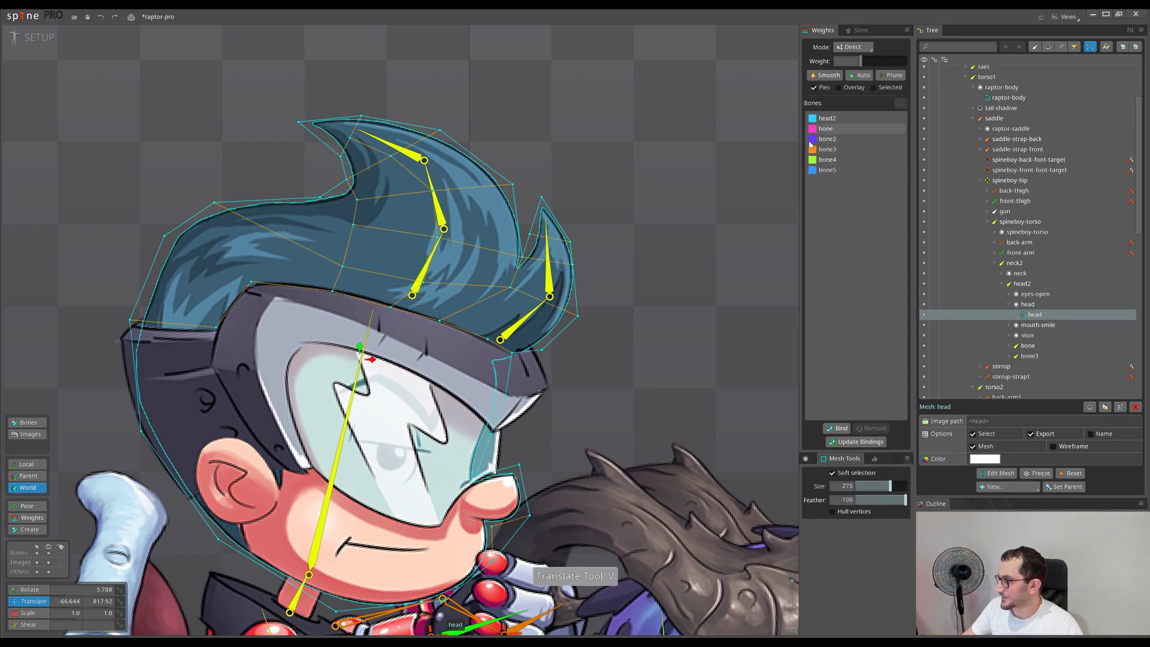
Step: Deselect the head mesh, and rotate and translate the upper hair bones, including bone5, to fold the rider's quiff toward the back of his head
drag(605, 220, 635, 203)
drag(669, 138, 563, 54)
key(space)
click(415, 155)
key(c)
key(v)
drag(627, 96, 584, 129)
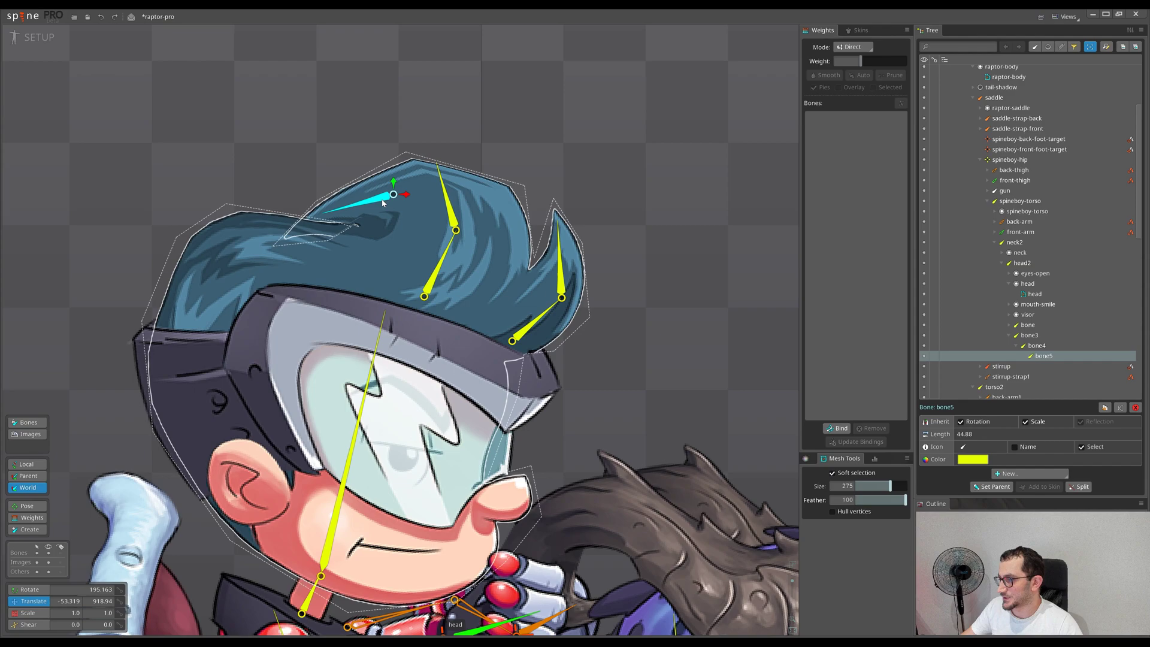
Step: Show the head mesh's weights and move bone5 to the first place in its bone order
click(411, 221)
key(g)
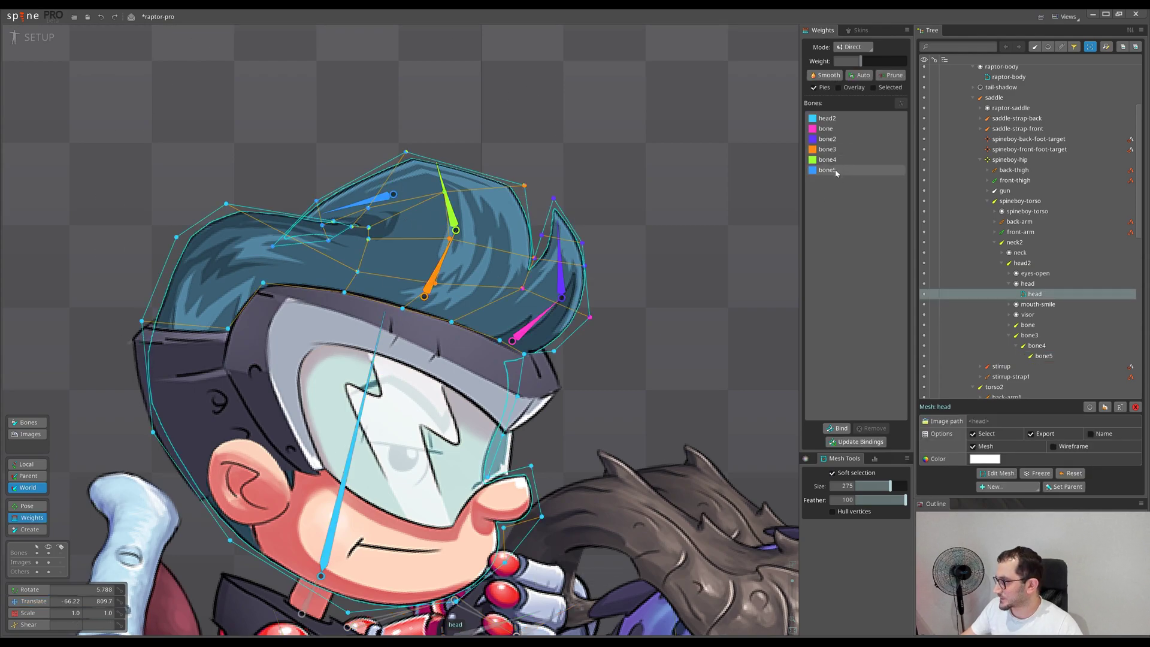
drag(837, 170, 843, 124)
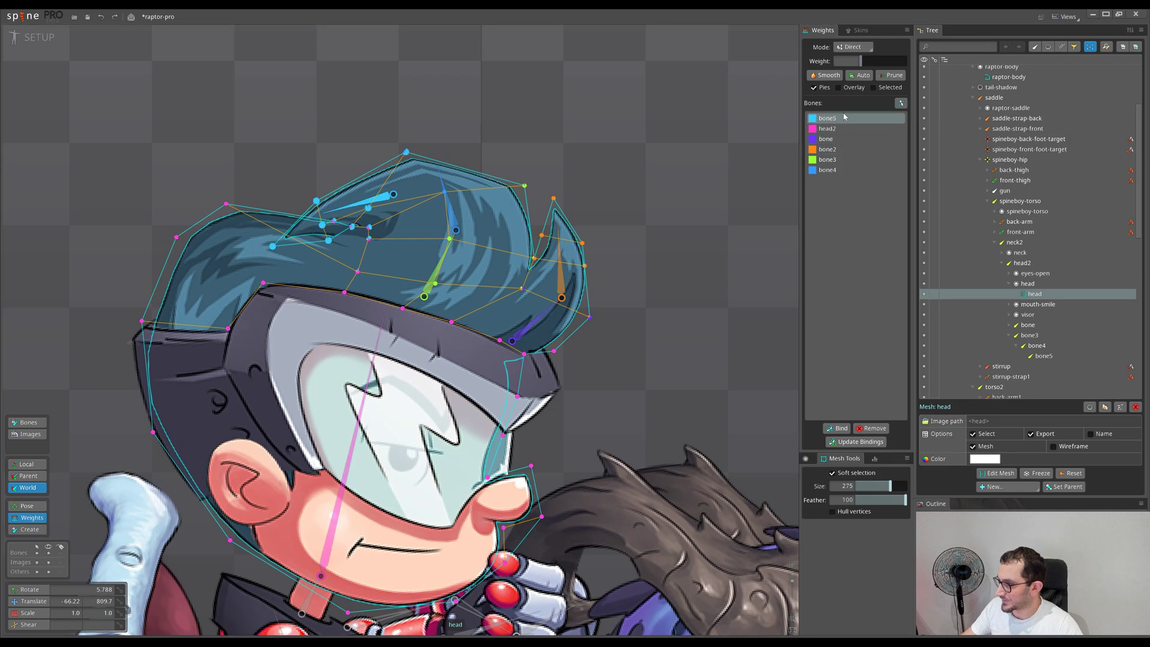
Step: Select the raptor-body mesh and examine its weight colors from the tail to the head
scroll(672, 304, down, 8)
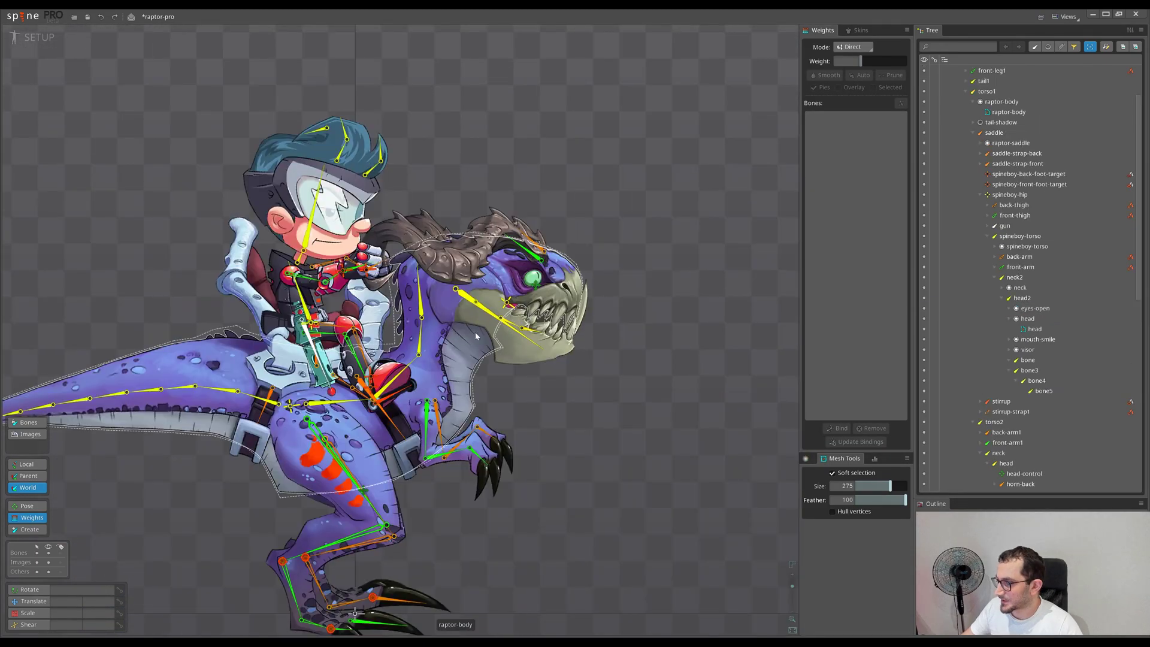
click(450, 343)
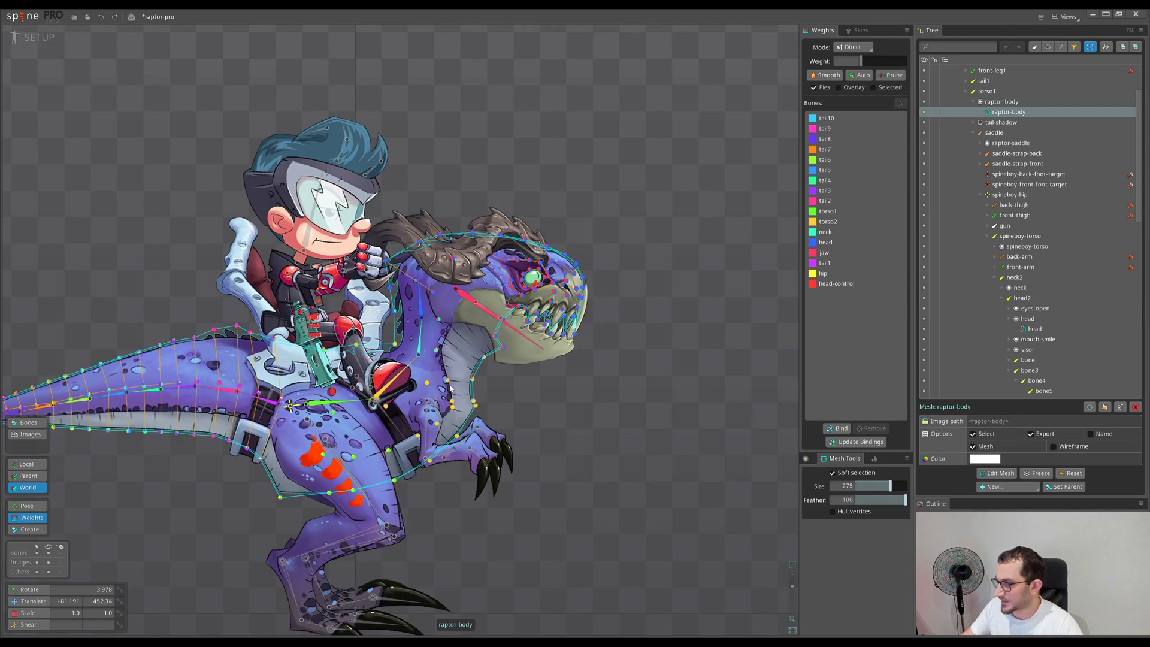
drag(450, 388, 574, 337)
drag(564, 423, 568, 377)
drag(563, 285, 571, 325)
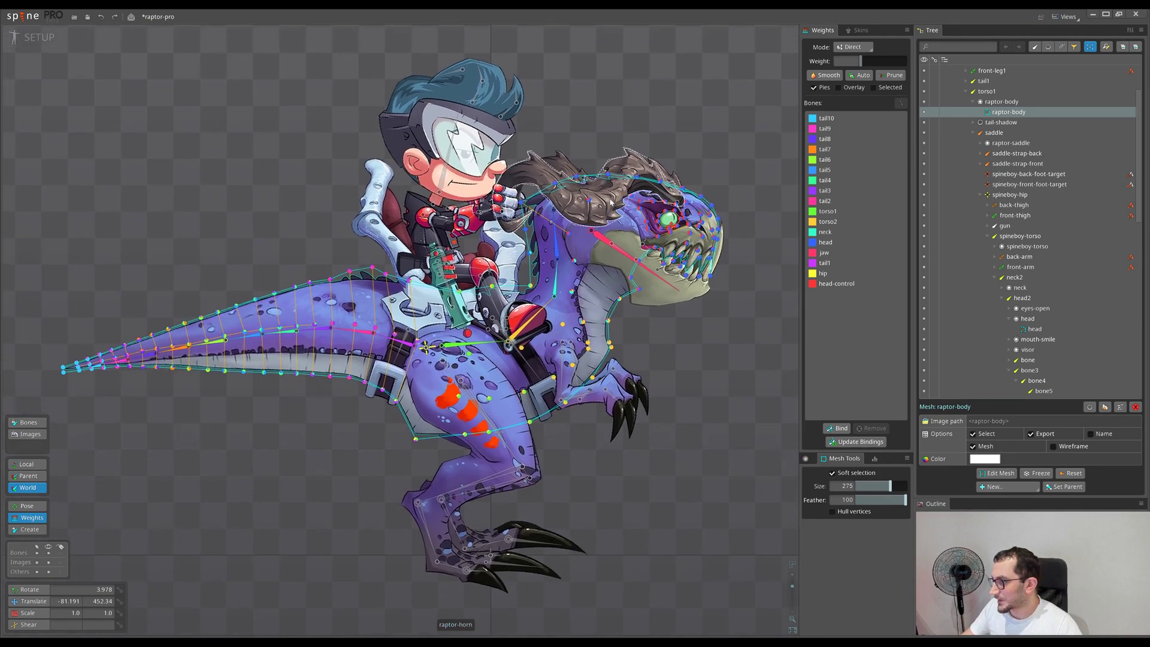
drag(719, 377, 489, 425)
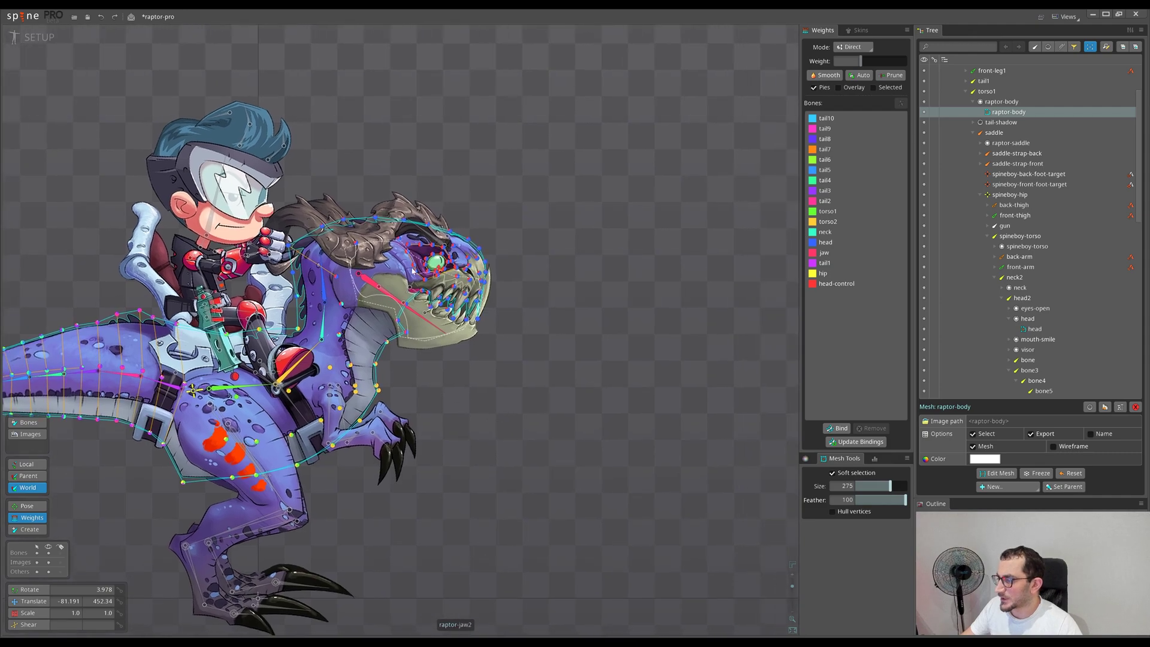
Step: Leave the weights display and return to the Translate tool
scroll(456, 401, up, 3)
key(v)
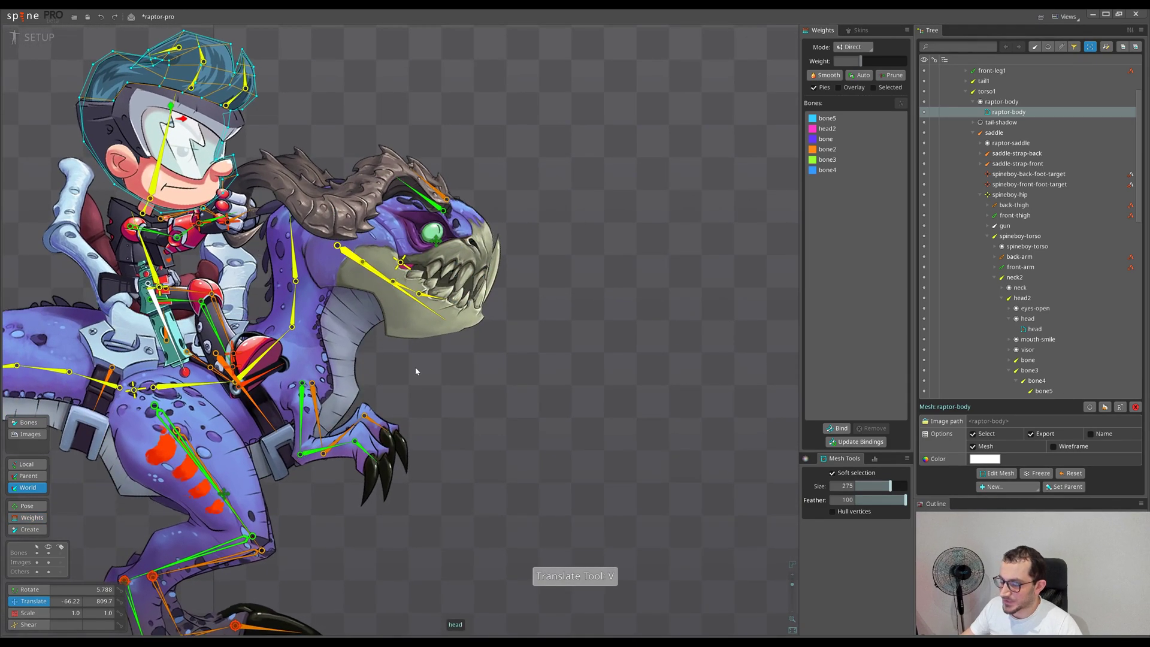
drag(418, 372, 450, 388)
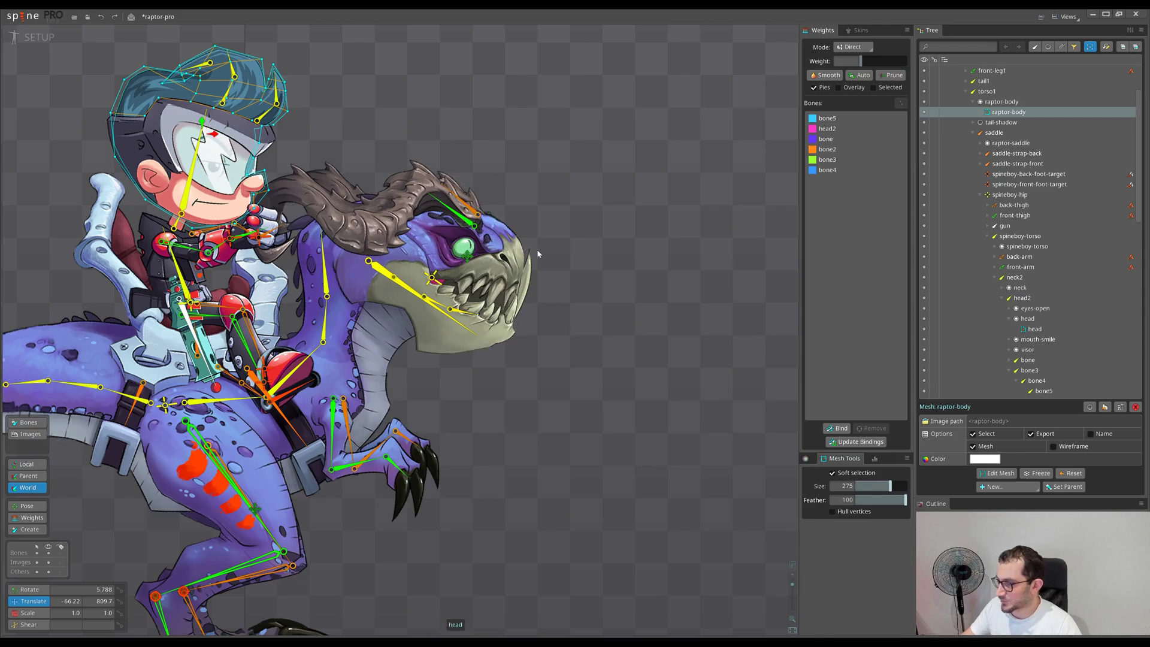
scroll(573, 405, down, 3)
scroll(498, 351, up, 3)
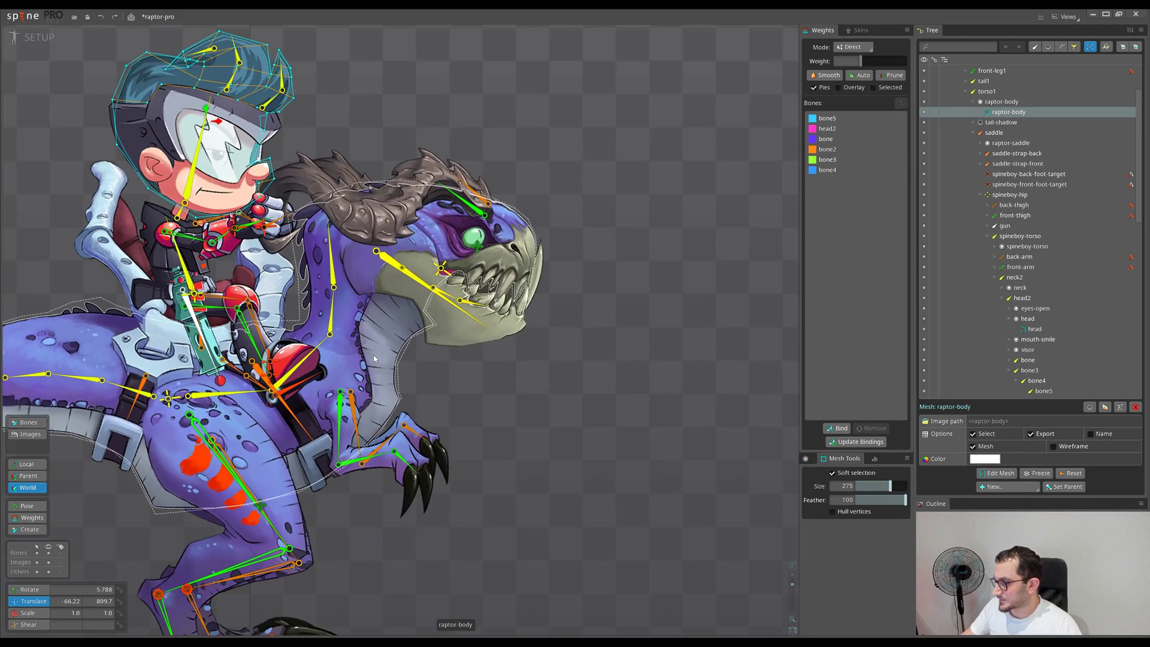
Step: Select the raptor-body slot under torso1 and duplicate it together with its mesh
scroll(559, 392, up, 3)
click(328, 428)
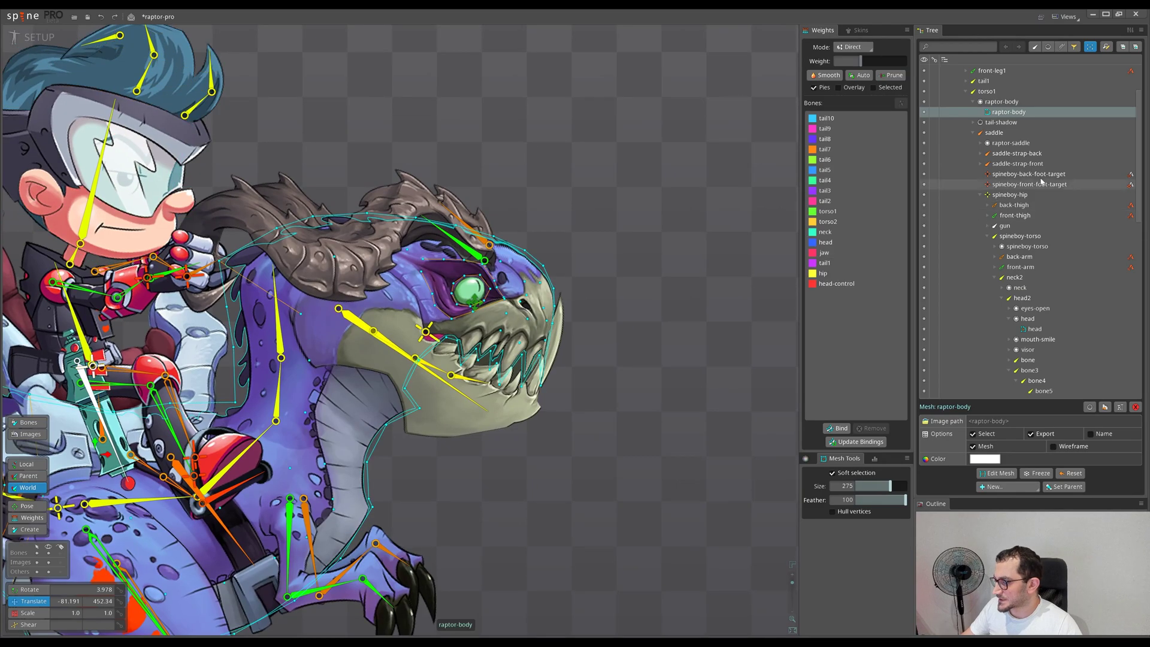
click(1021, 104)
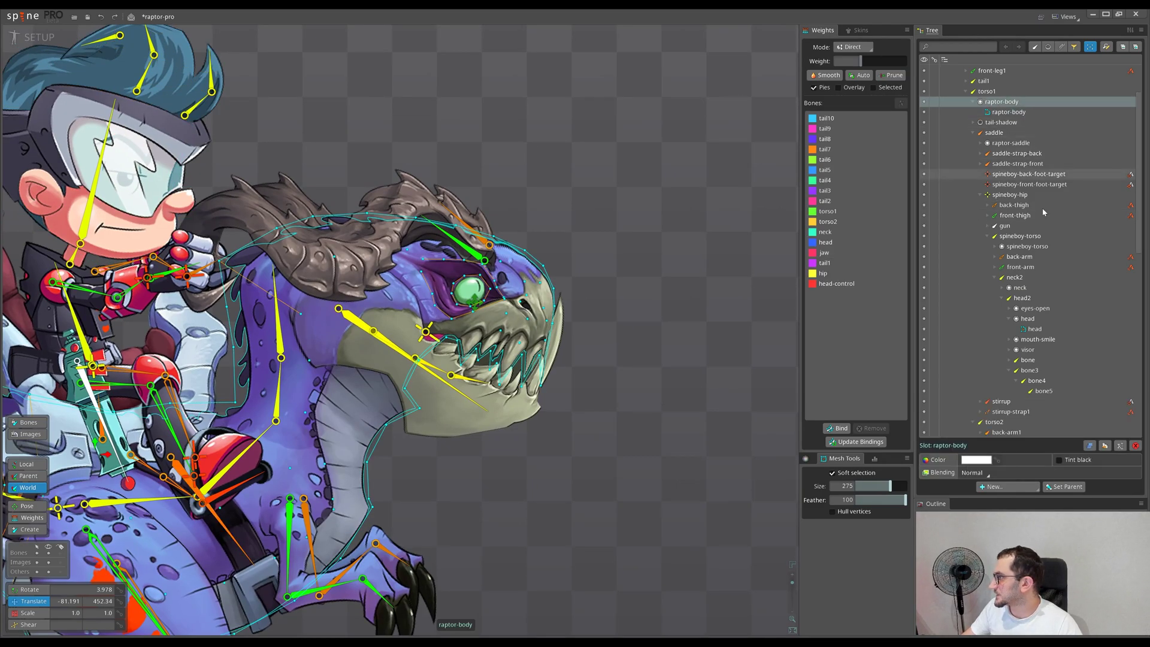
click(1104, 447)
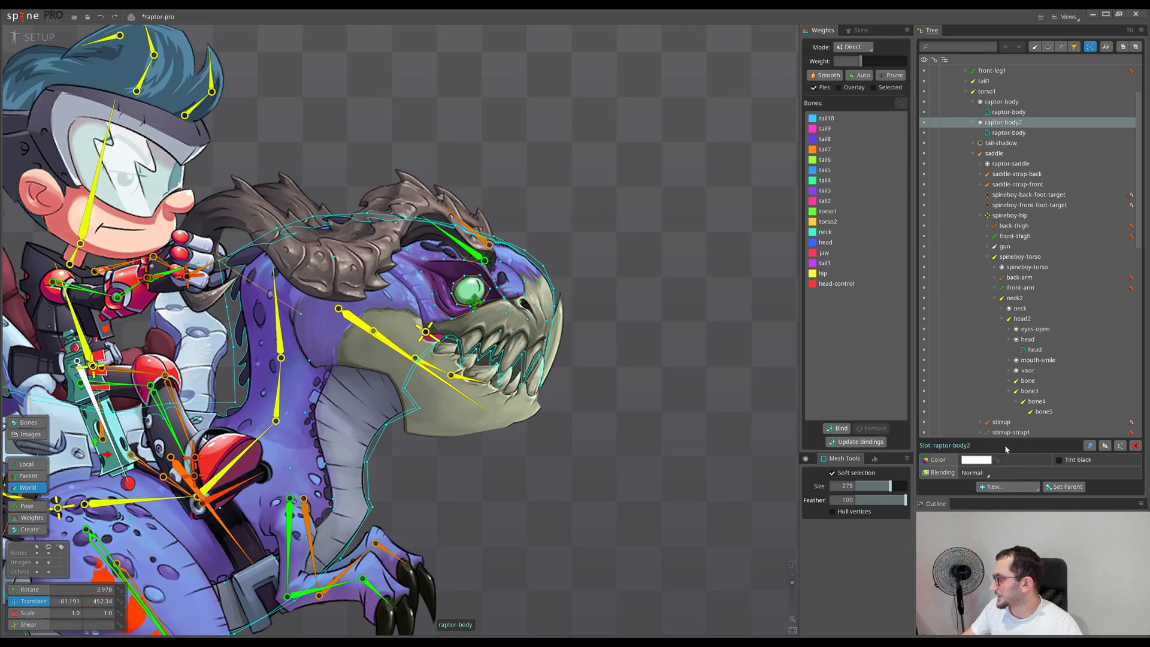
Step: Edit the mesh in the duplicated slot raptor-body2 and delete its tail, torso and neck vertices
click(1019, 132)
scroll(603, 434, down, 2)
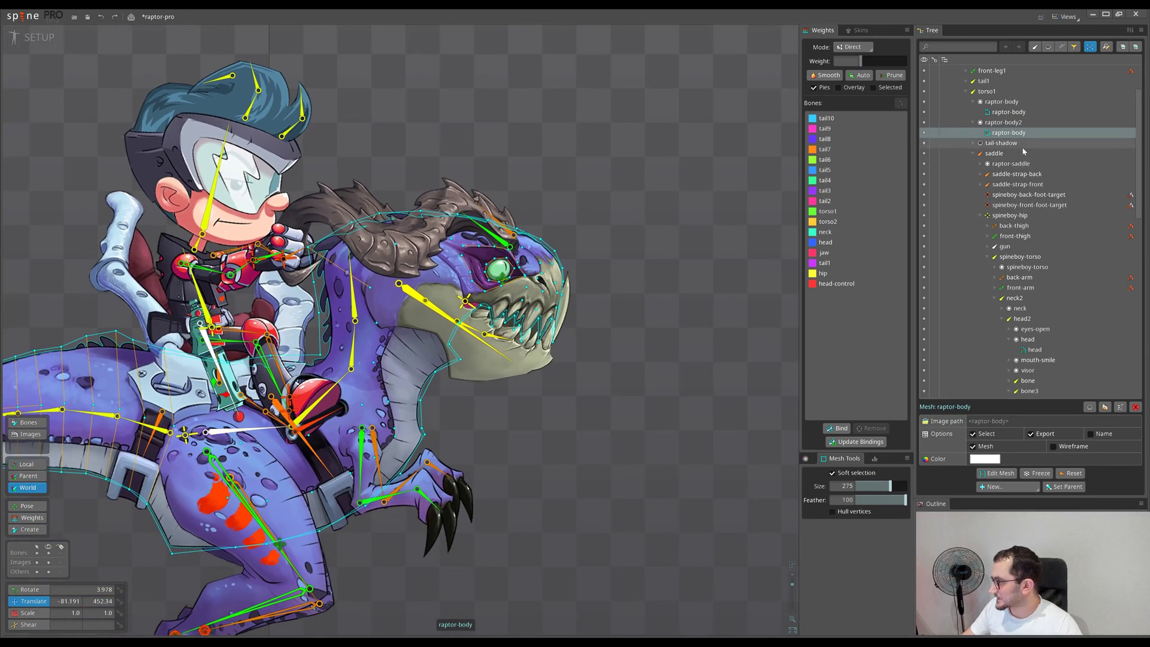
click(999, 474)
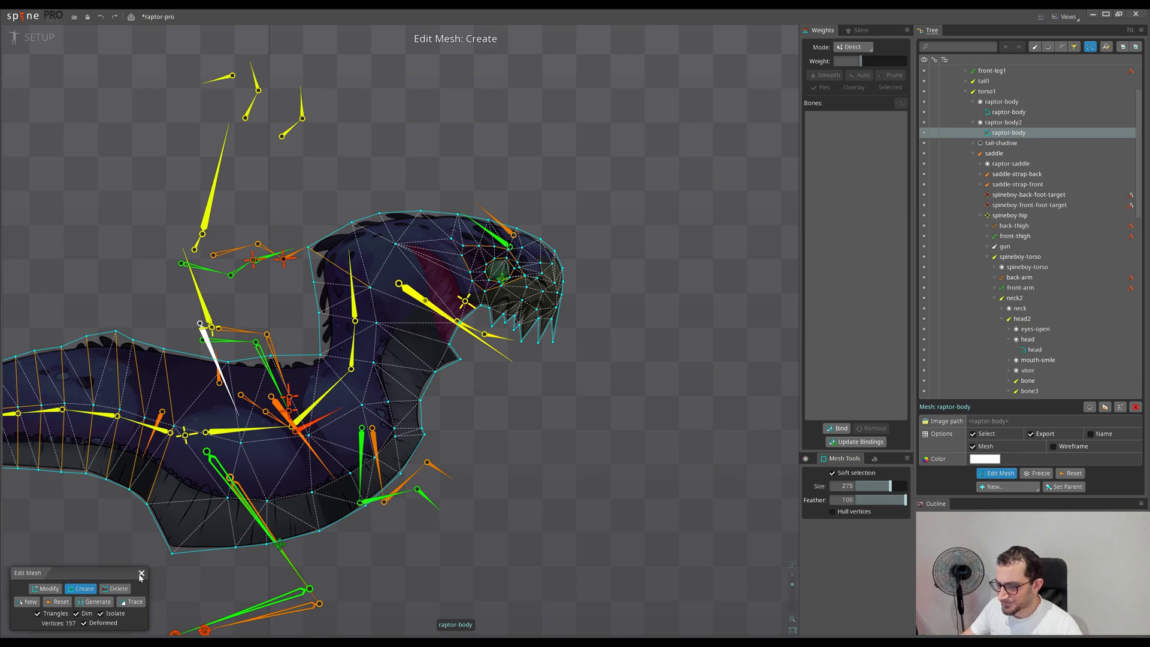
scroll(290, 431, down, 2)
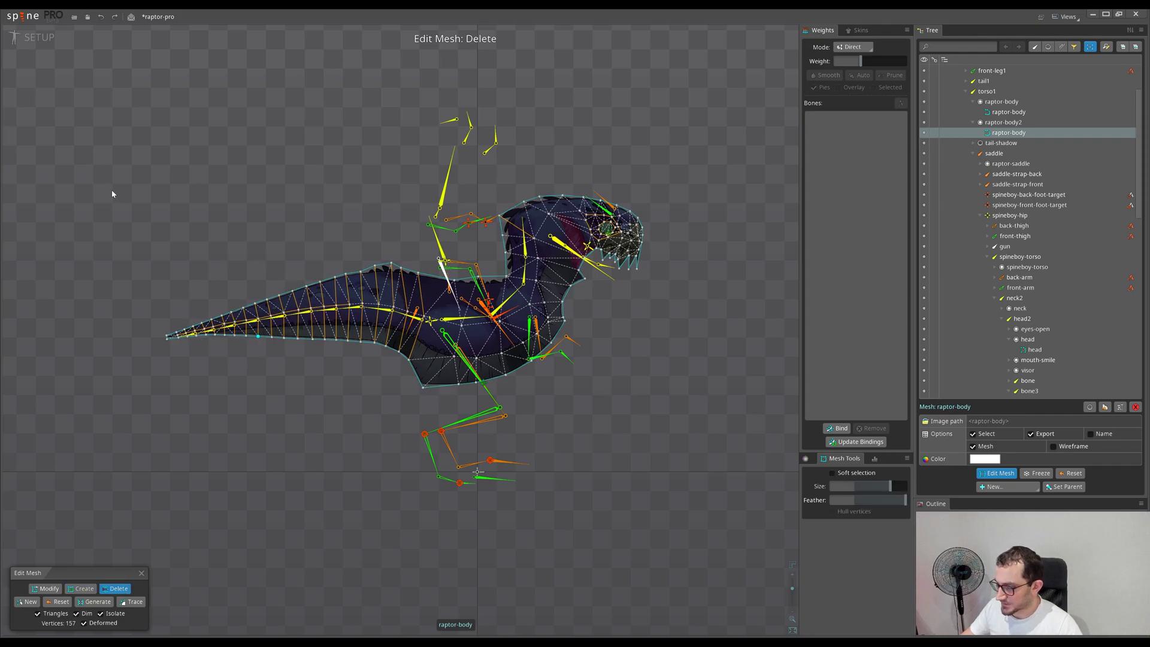
drag(112, 193, 568, 492)
key(Delete)
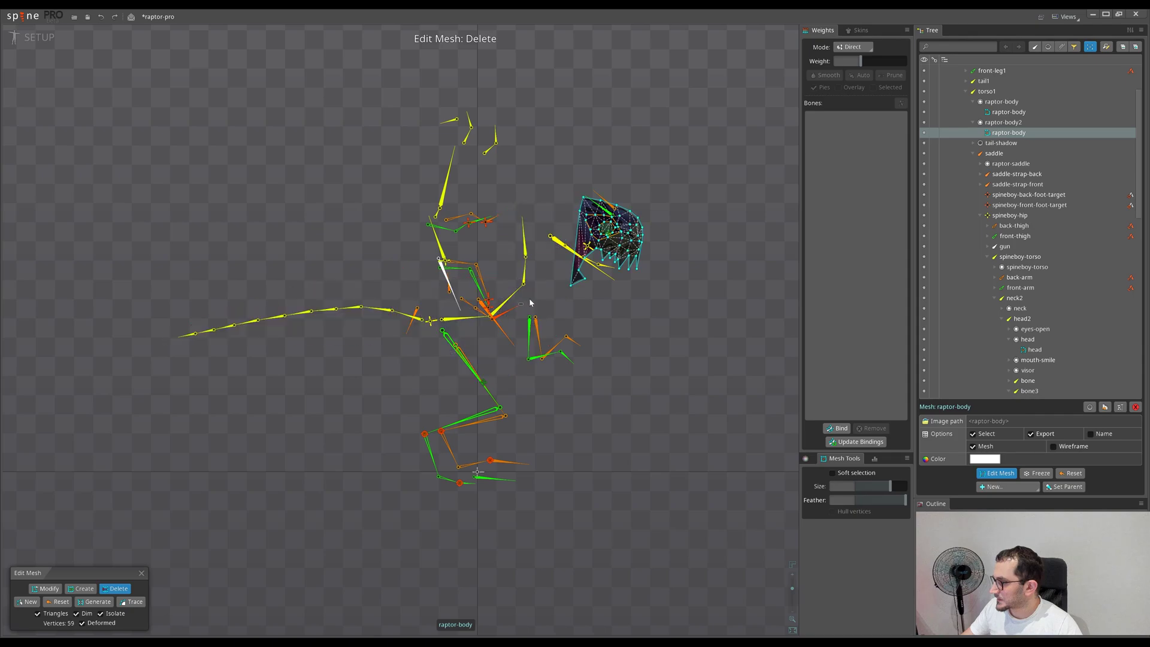
Step: Delete the remaining neck, teeth, snout and forehead vertices so that the duplicated mesh covers only the raptor's eye area
scroll(590, 315, up, 3)
drag(573, 284, 405, 465)
scroll(405, 465, up, 4)
click(386, 450)
drag(338, 478, 462, 343)
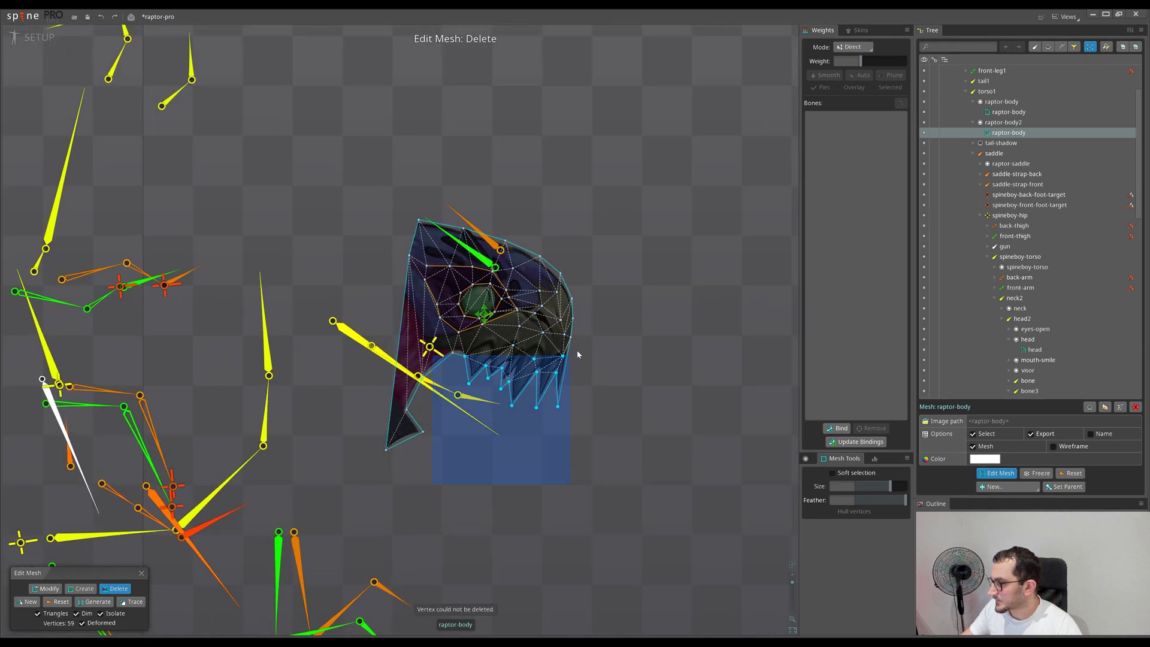
drag(346, 550, 539, 348)
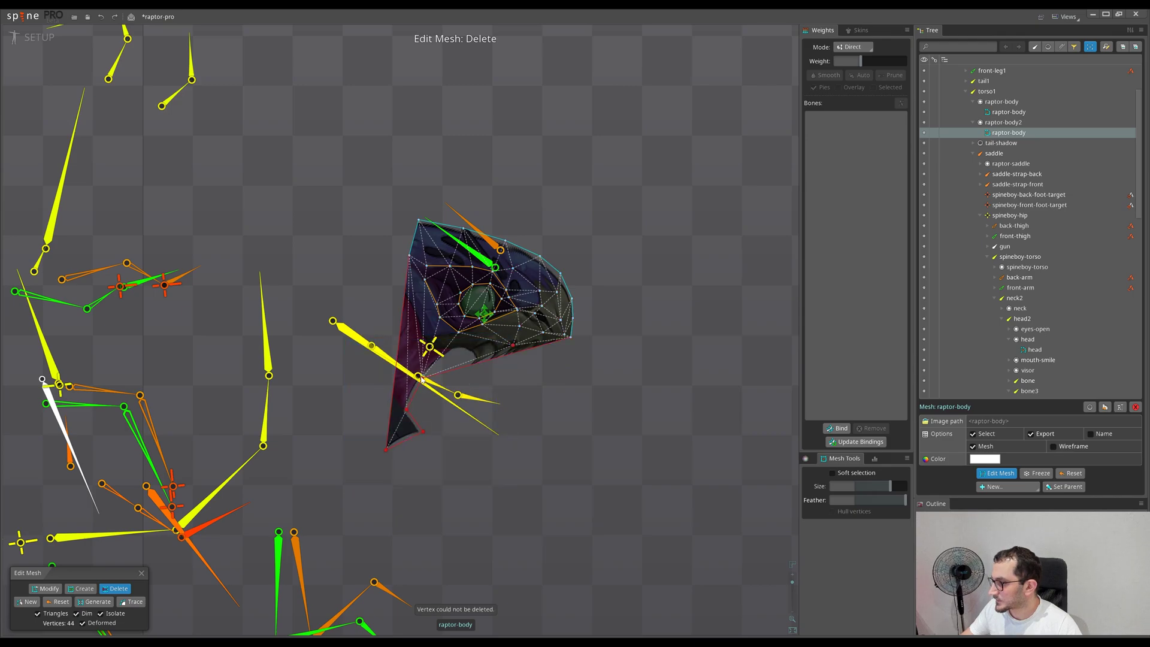
key(Delete)
key(Delete)
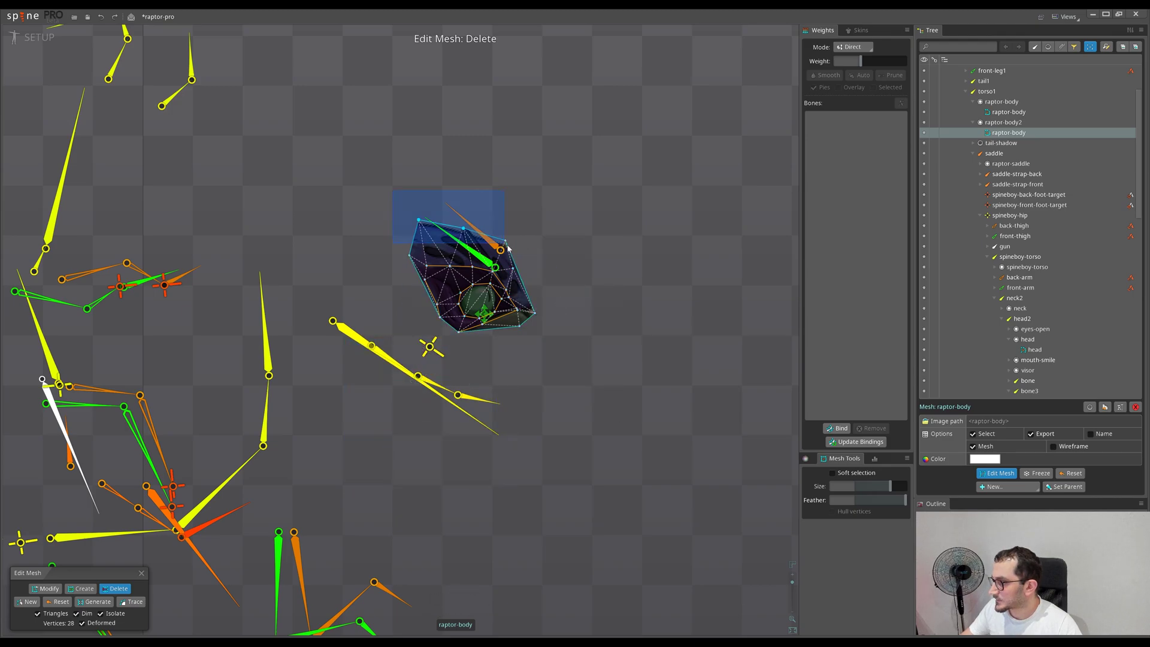
key(Delete)
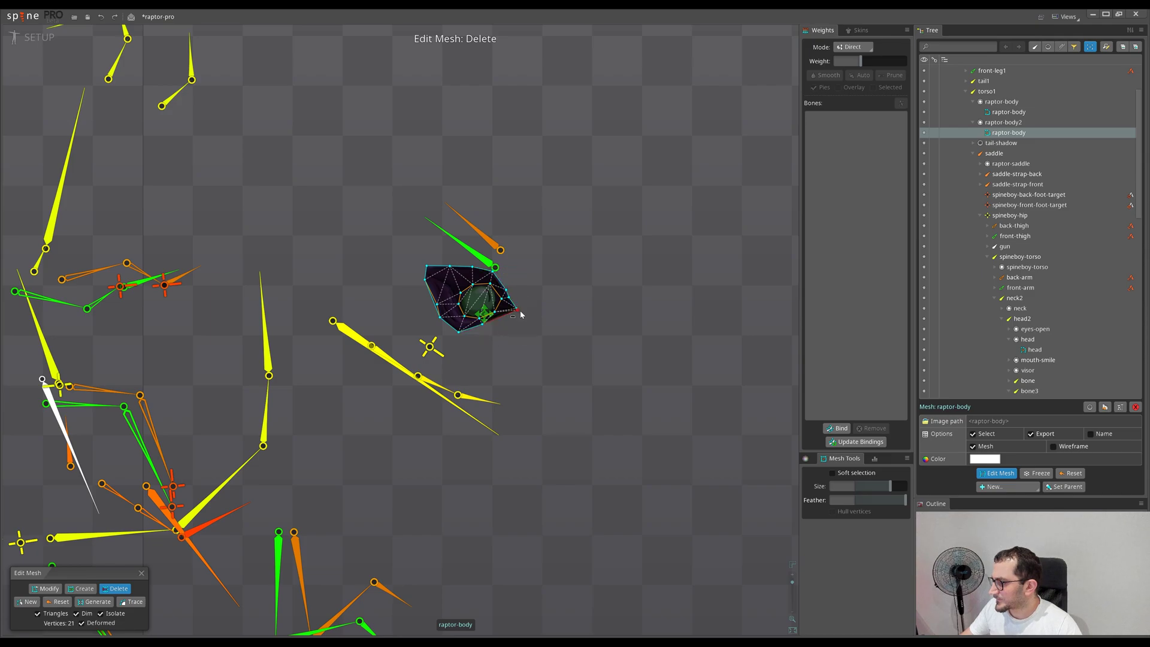
Step: Check the trimmed mesh outline around the eye, finish editing the mesh and deselect it
scroll(521, 314, up, 3)
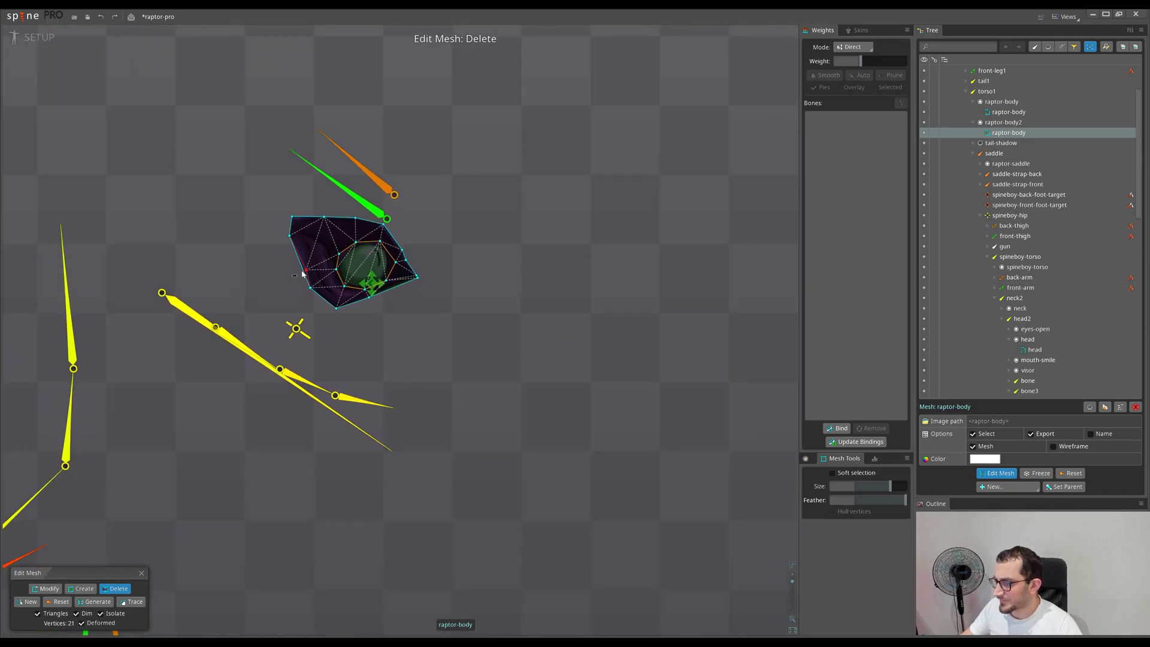
scroll(299, 275, down, 5)
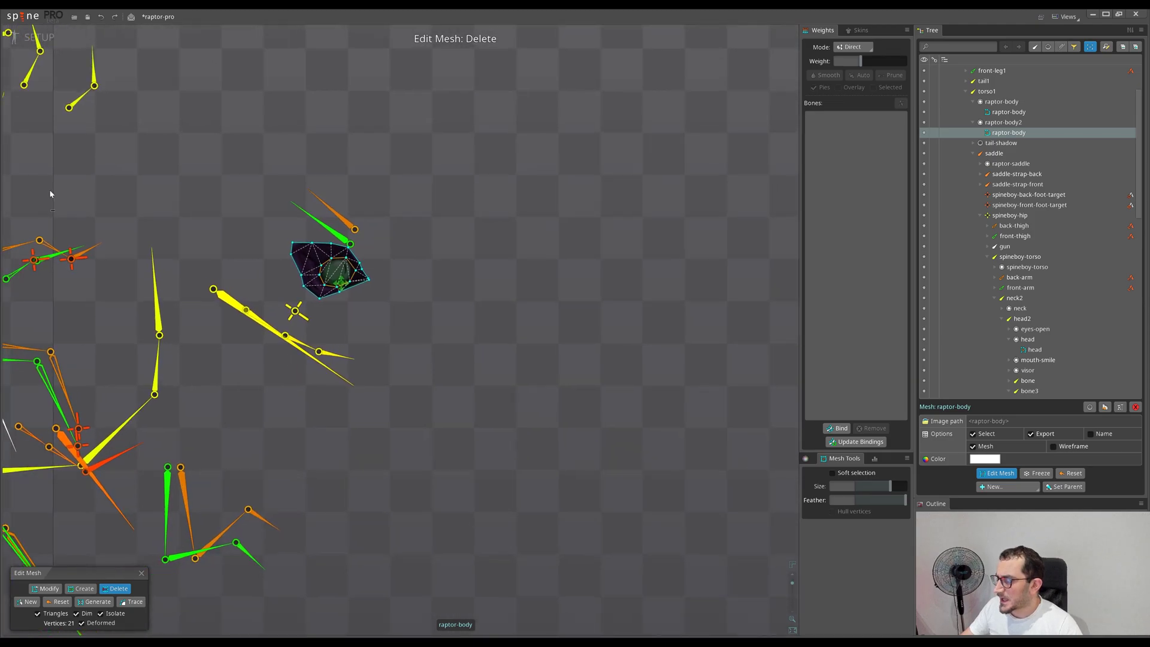
scroll(506, 424, down, 2)
scroll(445, 291, up, 4)
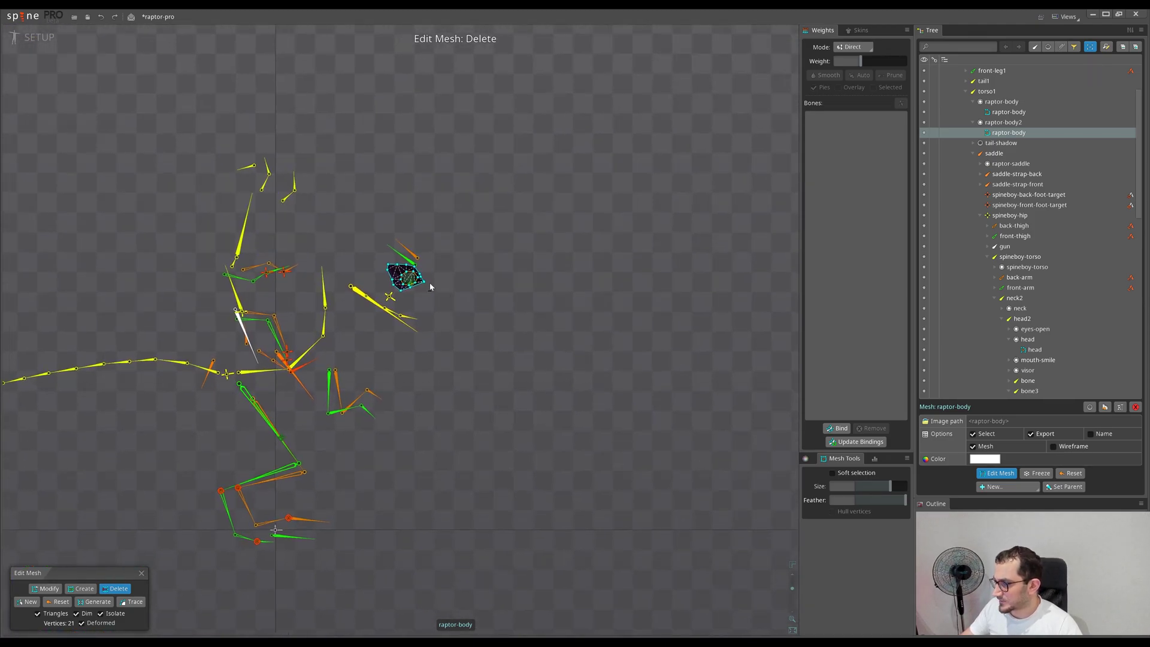
scroll(445, 294, up, 2)
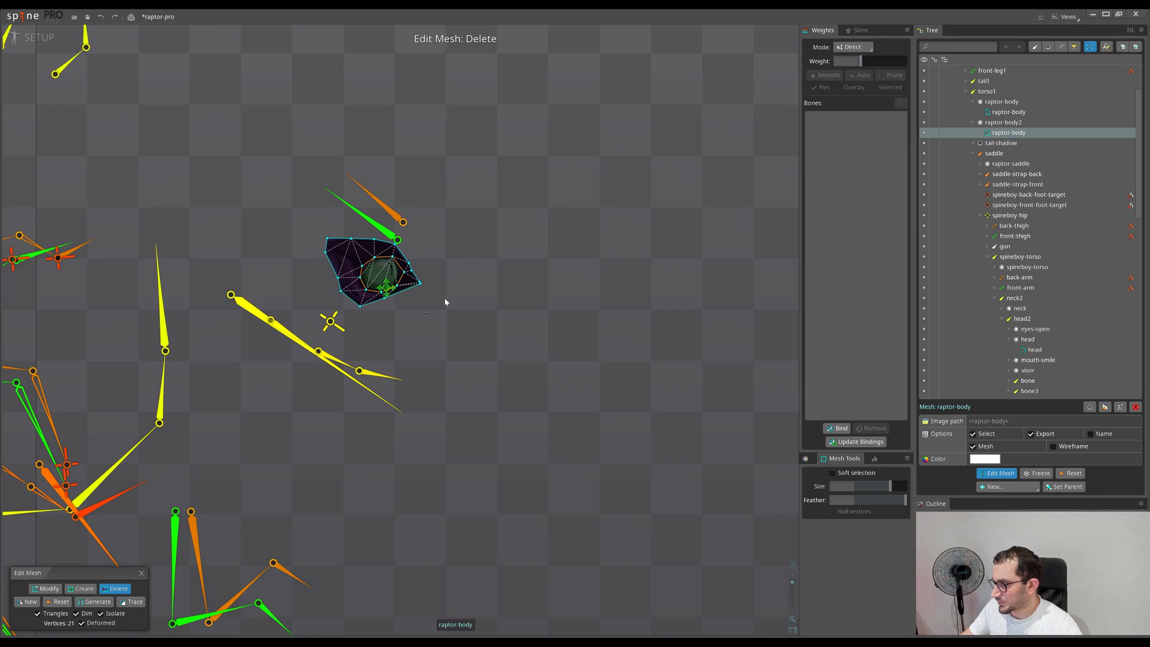
click(141, 574)
scroll(492, 429, down, 3)
key(space)
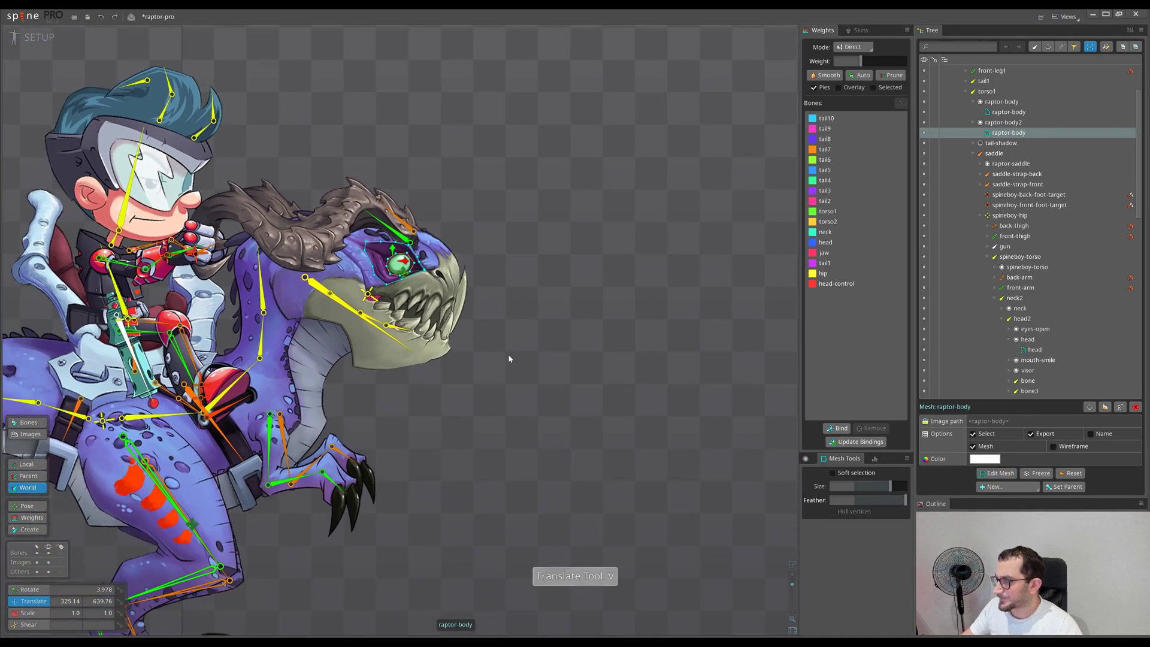
Step: Select the trimmed mesh under raptor-body2 and examine its weights around the raptor's eye
click(1012, 132)
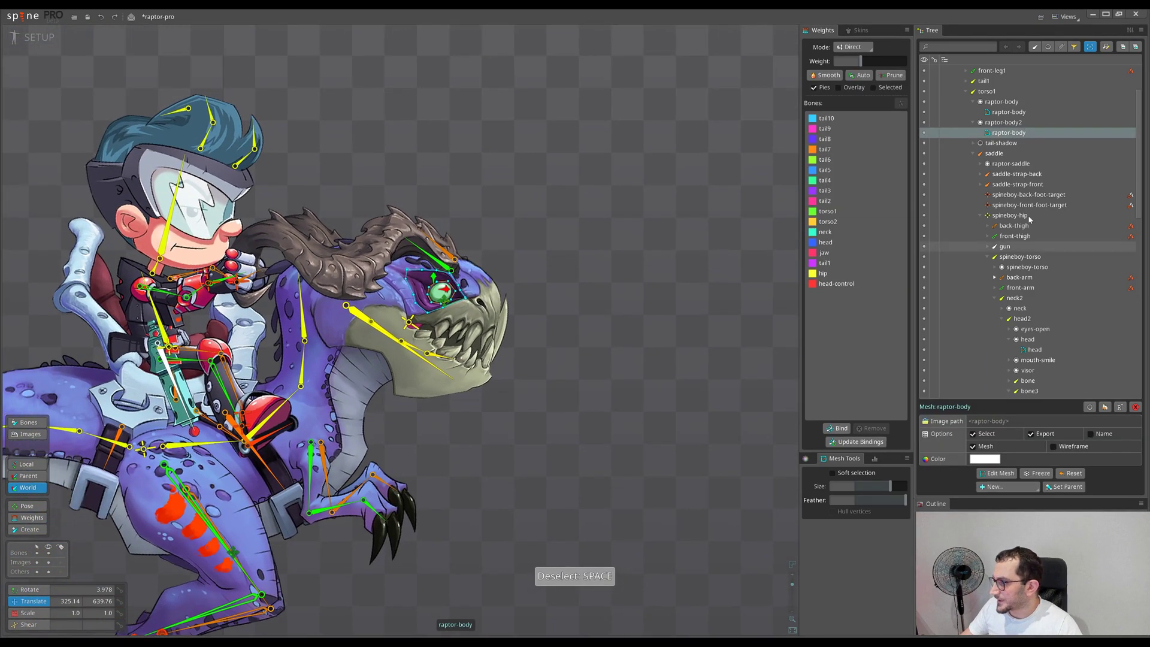
scroll(415, 296, up, 4)
key(g)
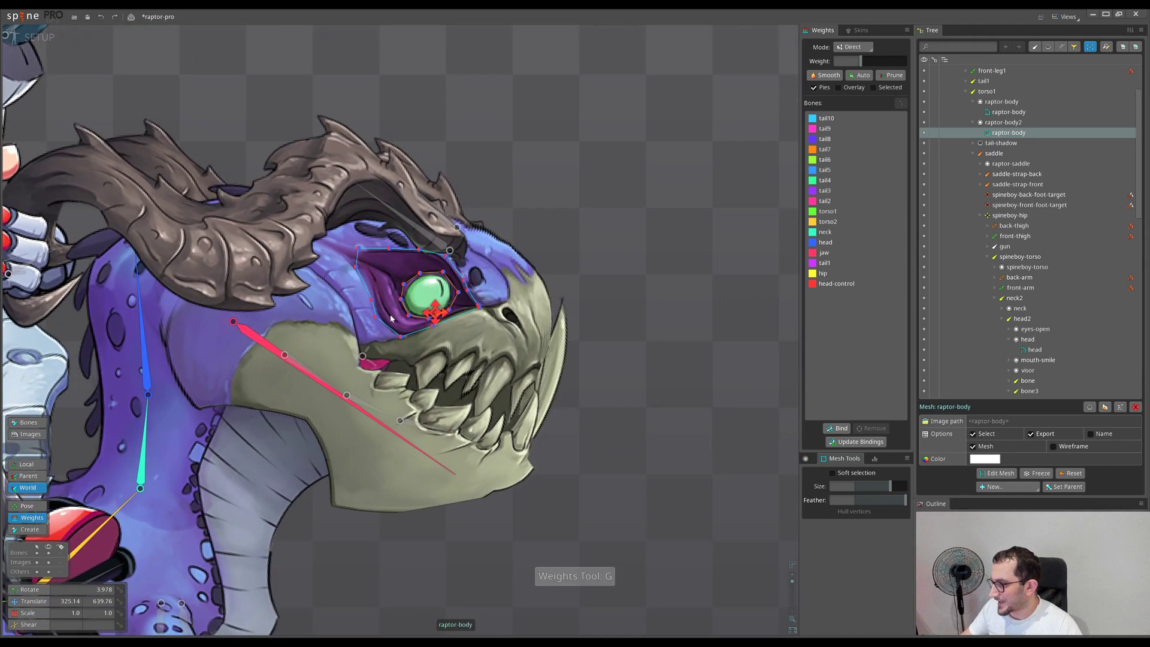
scroll(391, 318, down, 4)
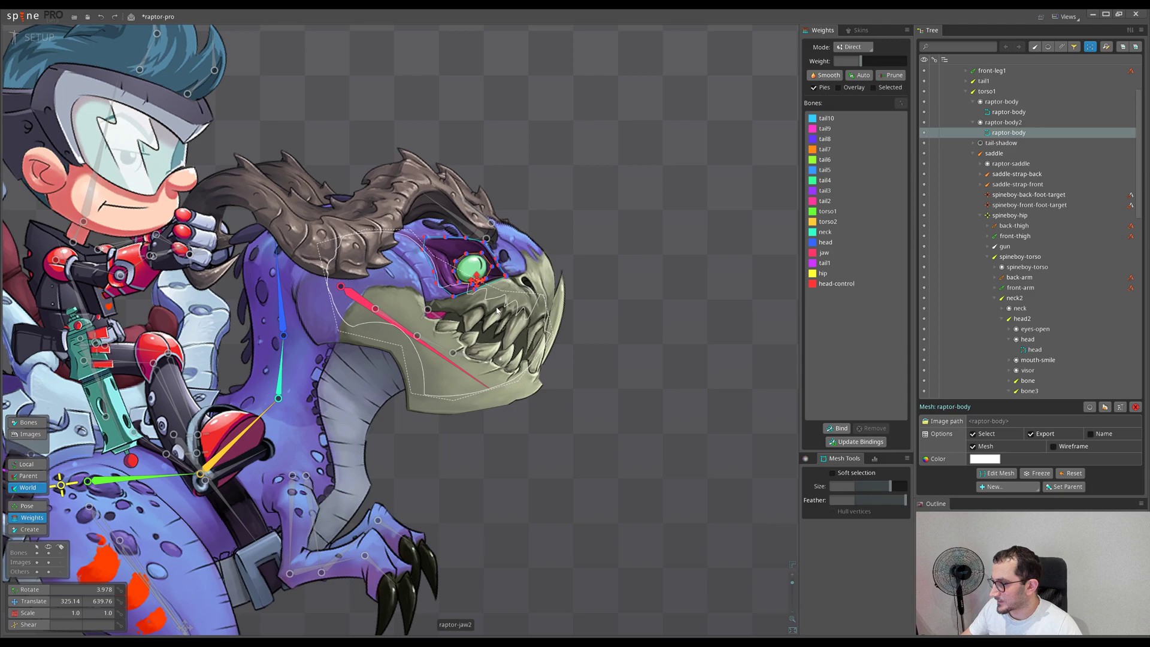
scroll(498, 315, down, 4)
Step: Try translating the head-control bone down and toward the neck to test the eye mesh's deformation, and undo the move
key(v)
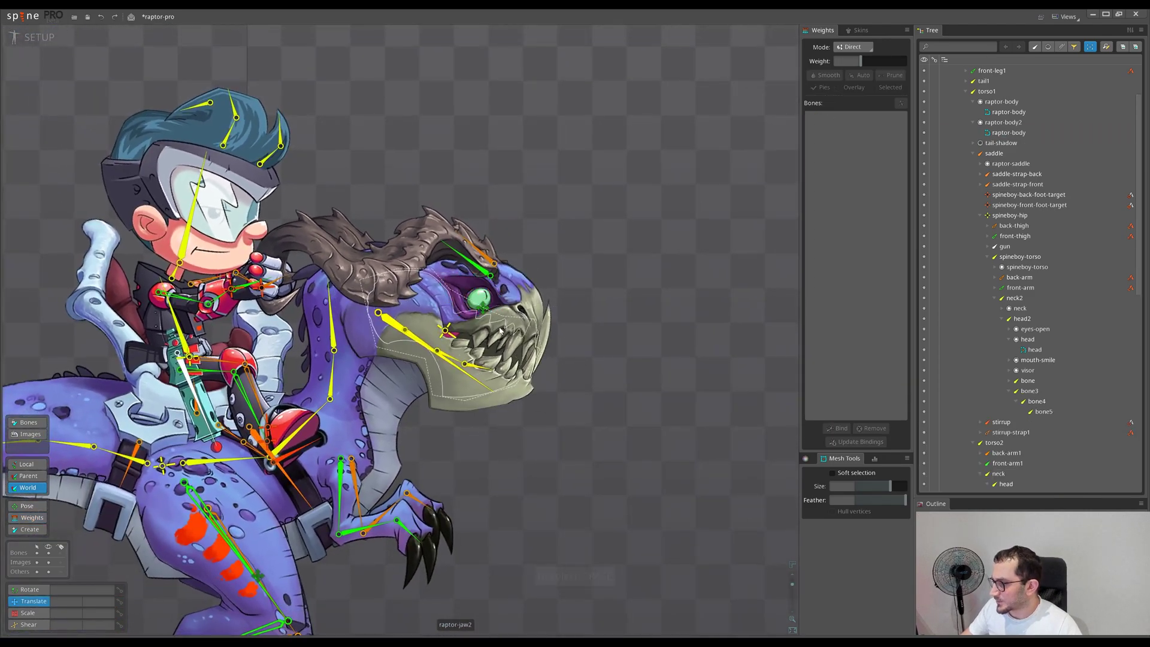
click(502, 310)
scroll(621, 304, up, 3)
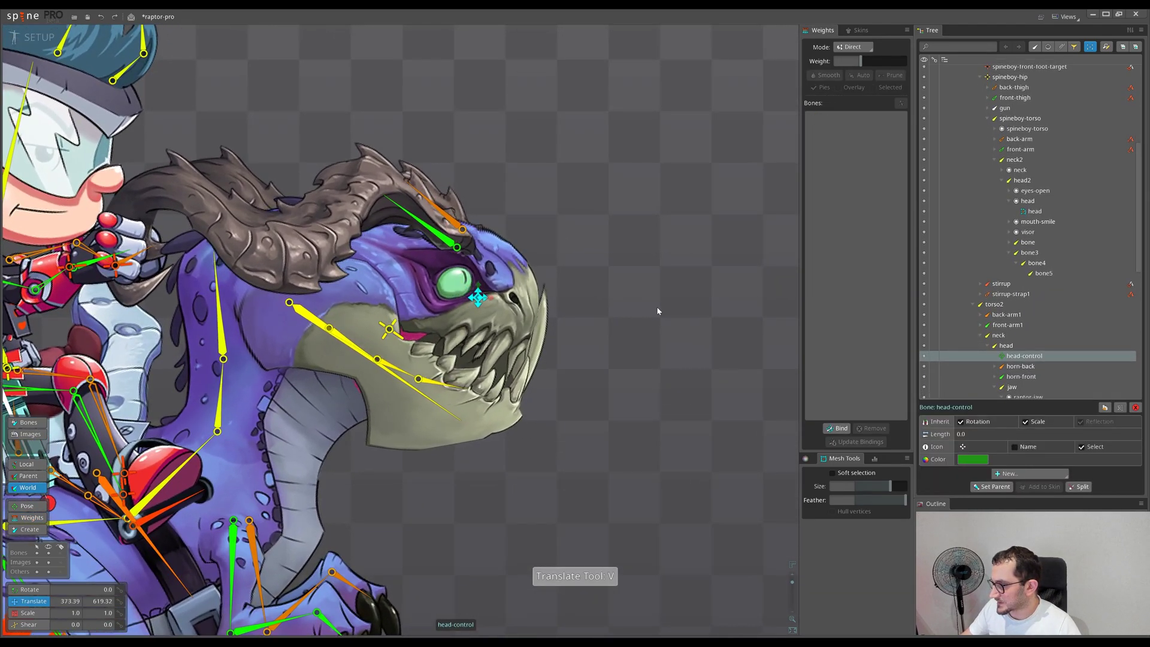
drag(657, 310, 583, 364)
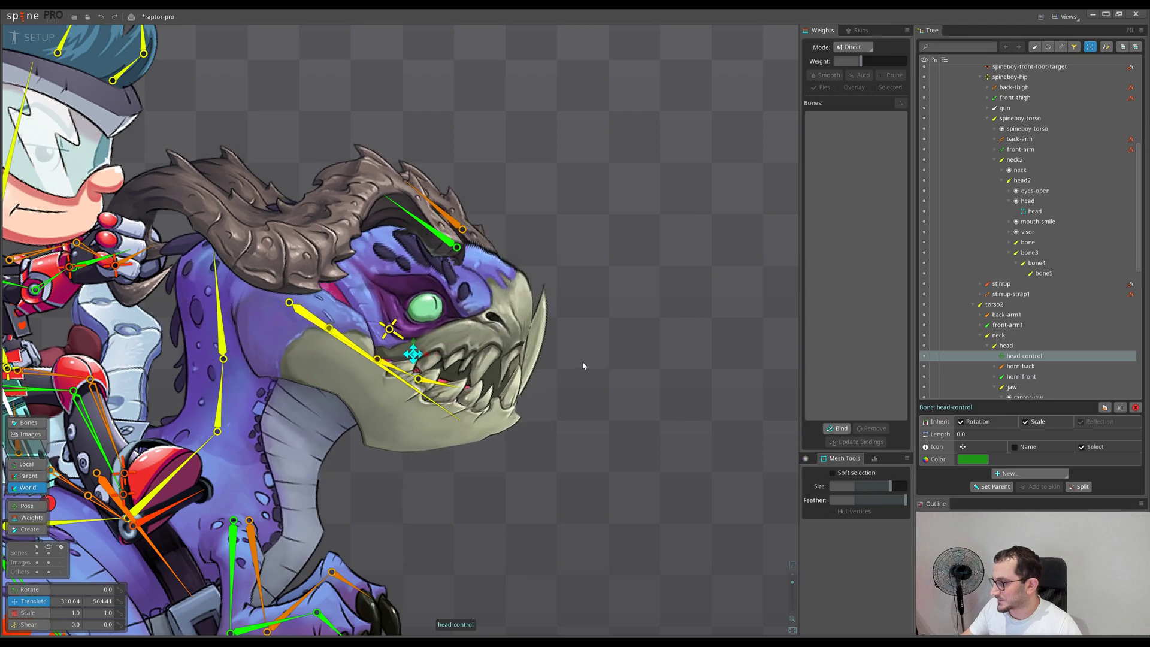
key(ctrl+z)
scroll(527, 269, down, 3)
Step: Compare the full raptor-body mesh with the trimmed eye mesh by selecting each one on the raptor's head
click(484, 286)
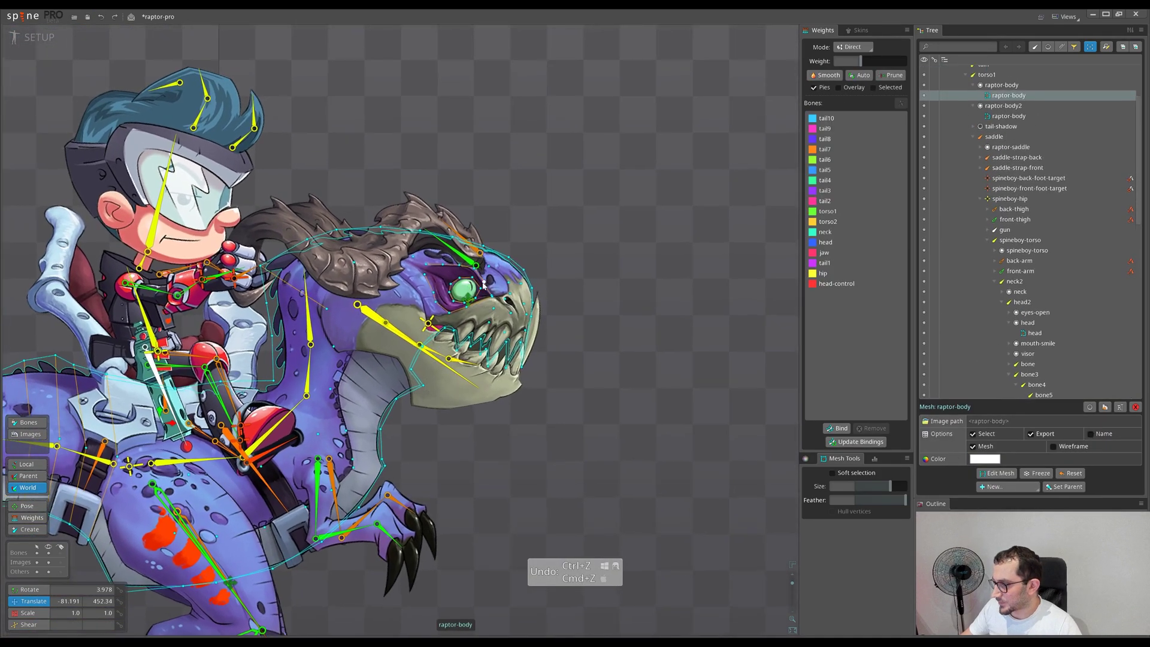
scroll(484, 286, up, 5)
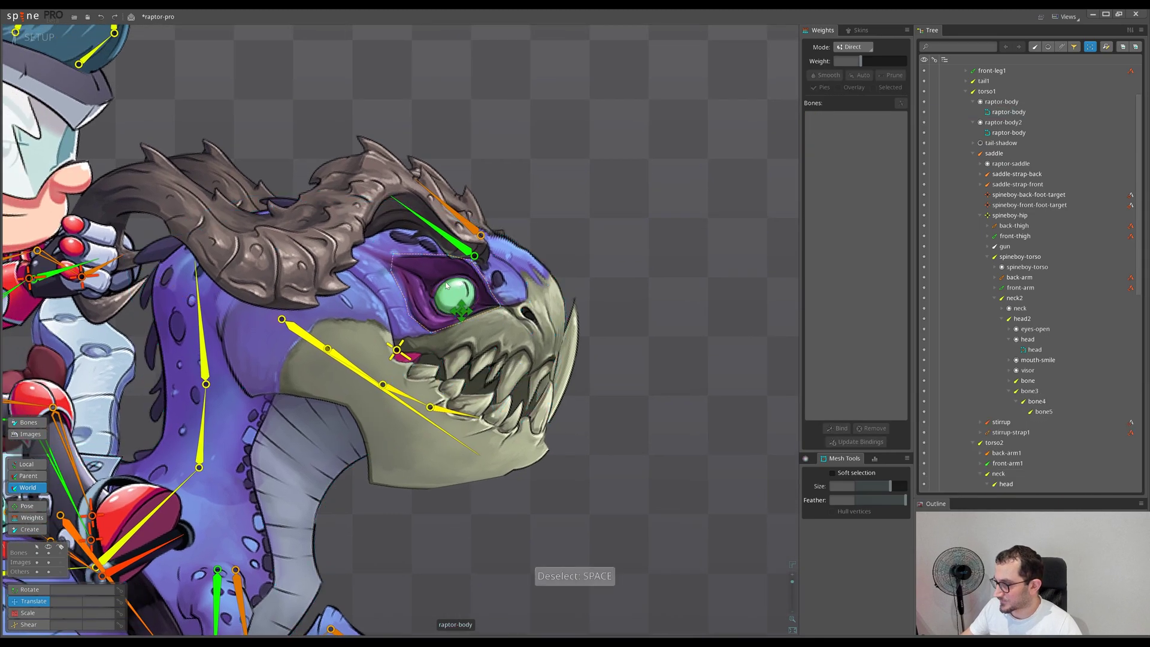
click(439, 305)
scroll(434, 293, down, 3)
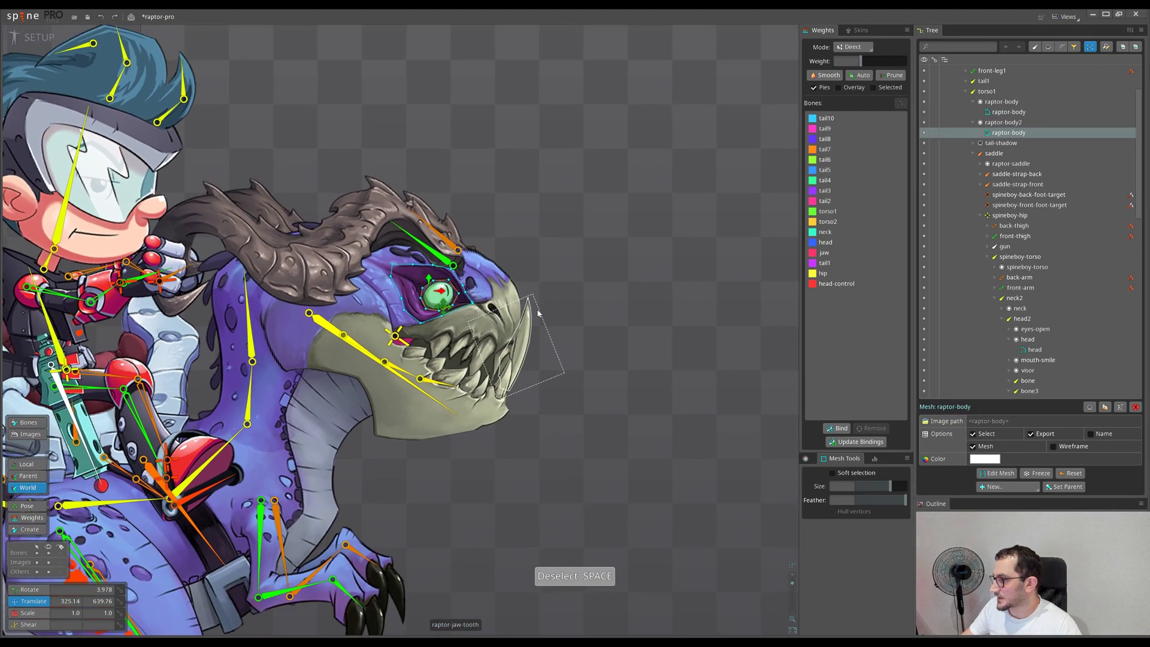
scroll(395, 317, up, 2)
scroll(420, 308, up, 2)
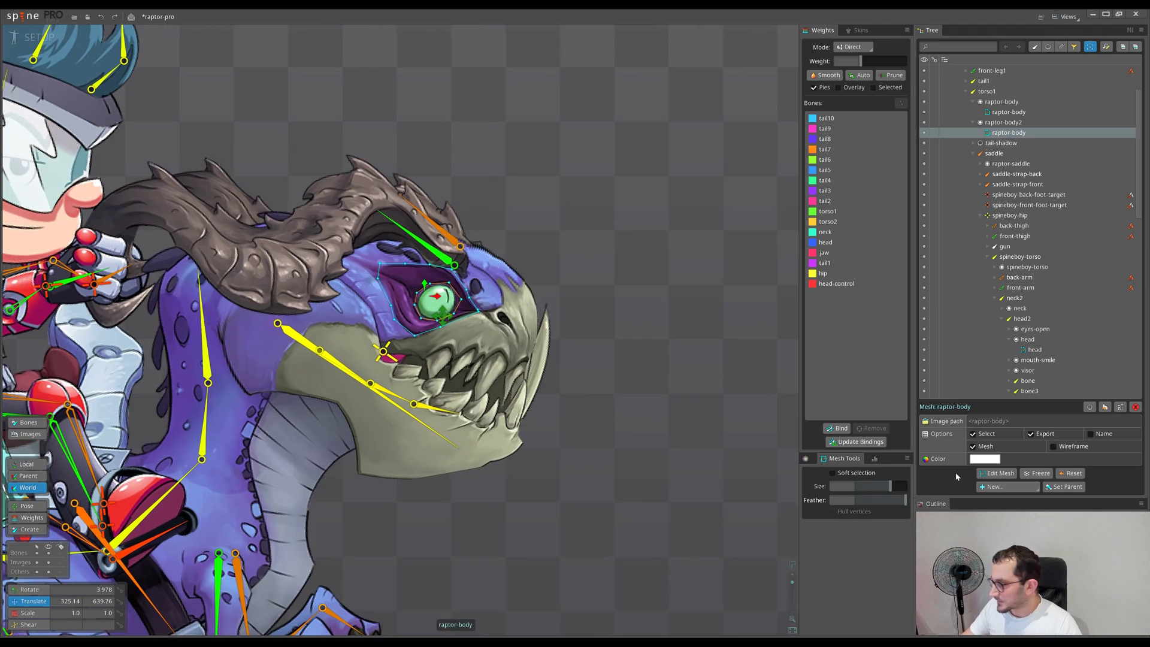
Step: Set the blending of the raptor-body2 slot to Additive
click(1000, 123)
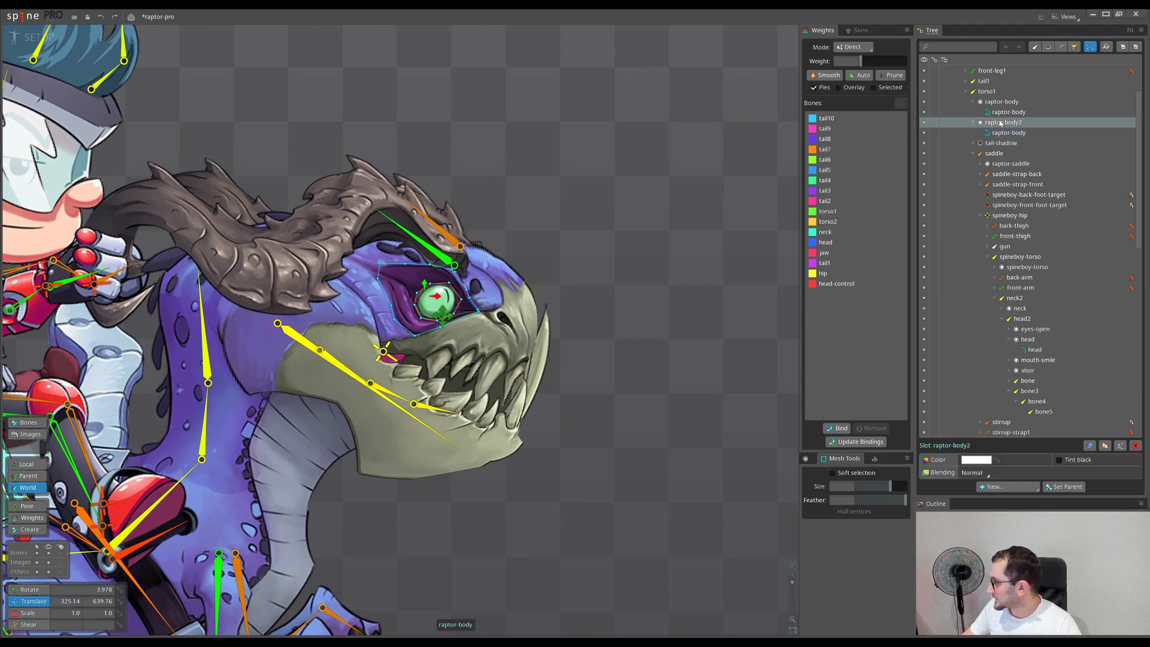
click(988, 472)
click(980, 484)
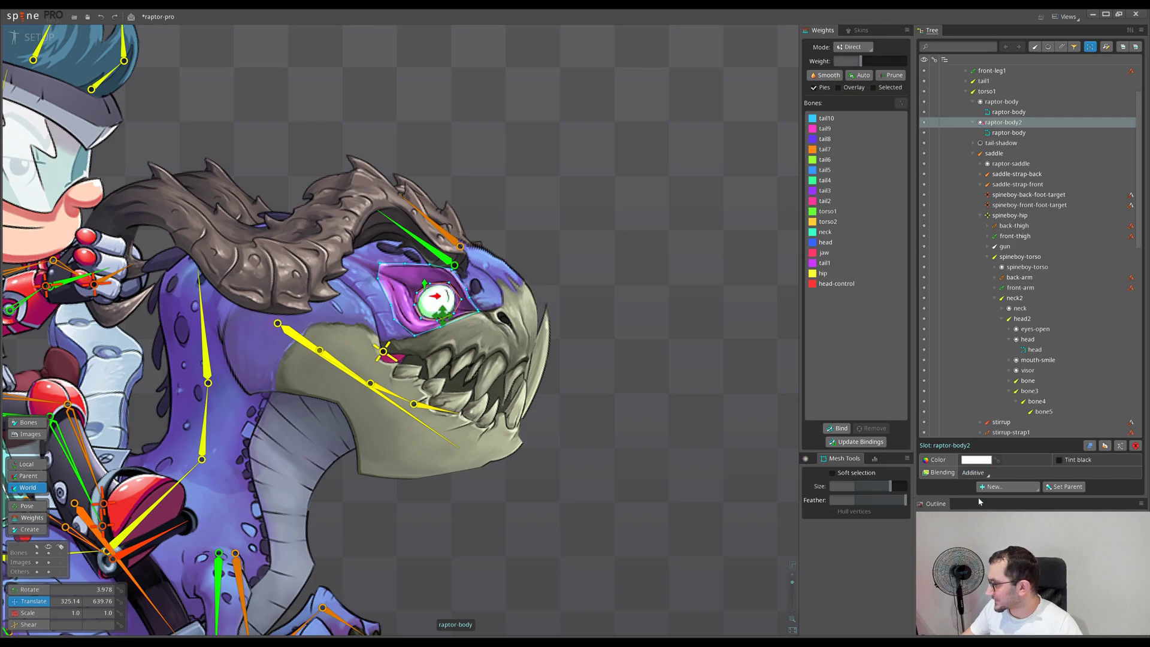
Step: Tint the raptor-body2 slot pink with its slot color
click(977, 459)
key(Escape)
click(806, 458)
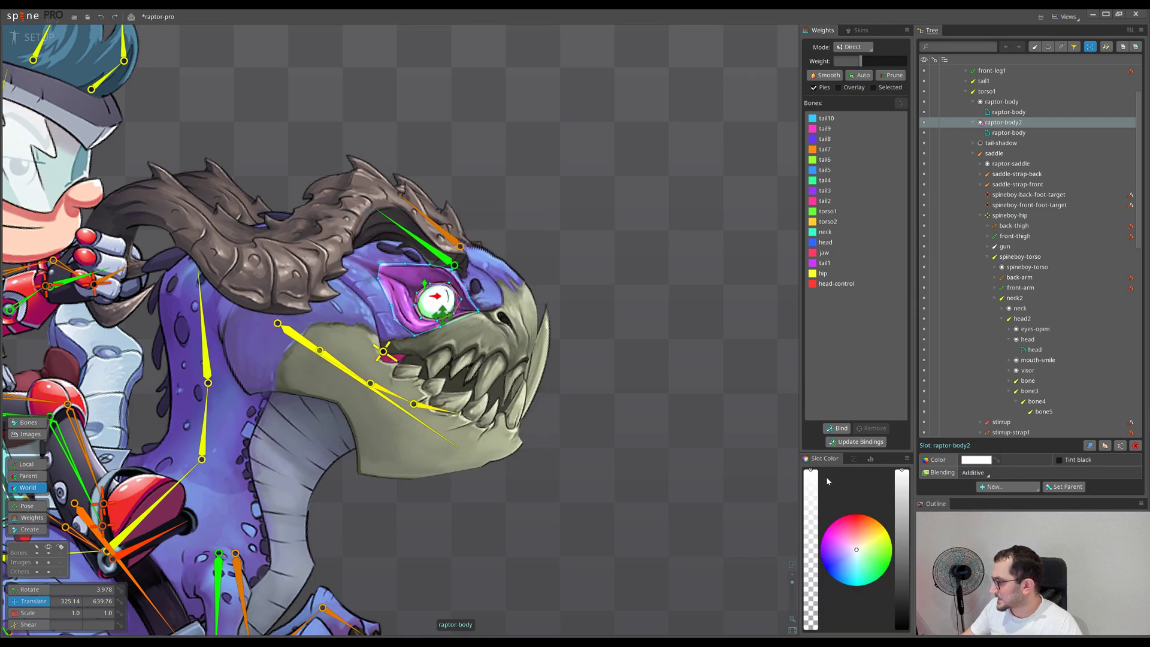
drag(857, 552, 836, 457)
key(Escape)
Step: Examine the vertex layout of the full raptor-body mesh along the tail
scroll(558, 489, down, 6)
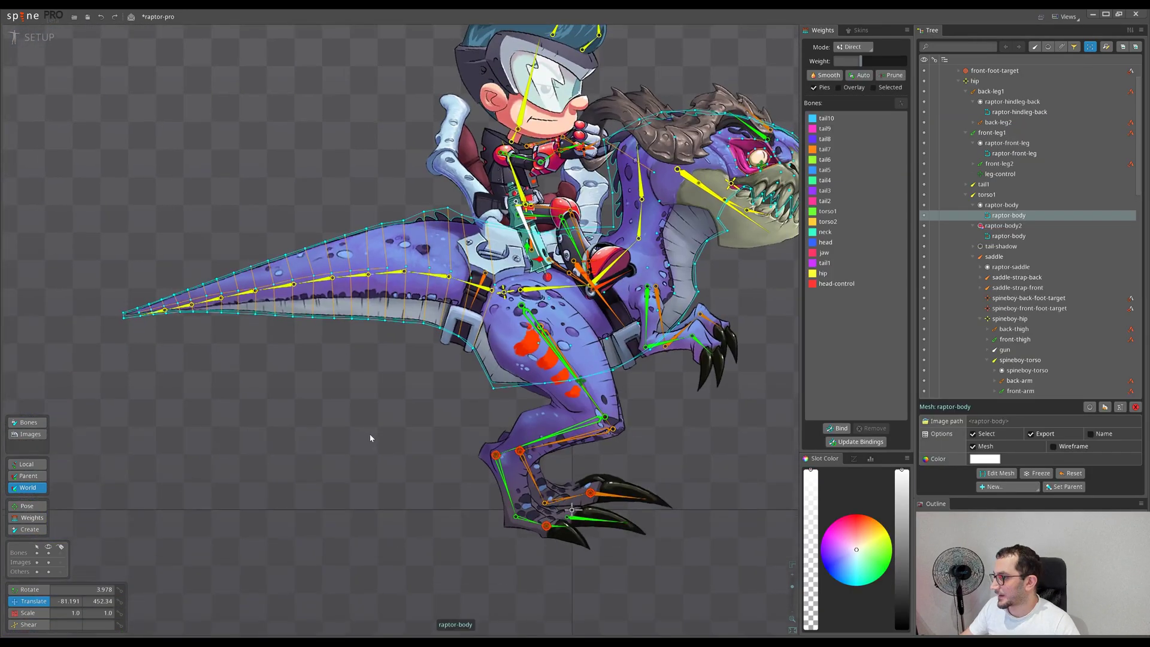
scroll(370, 438, down, 2)
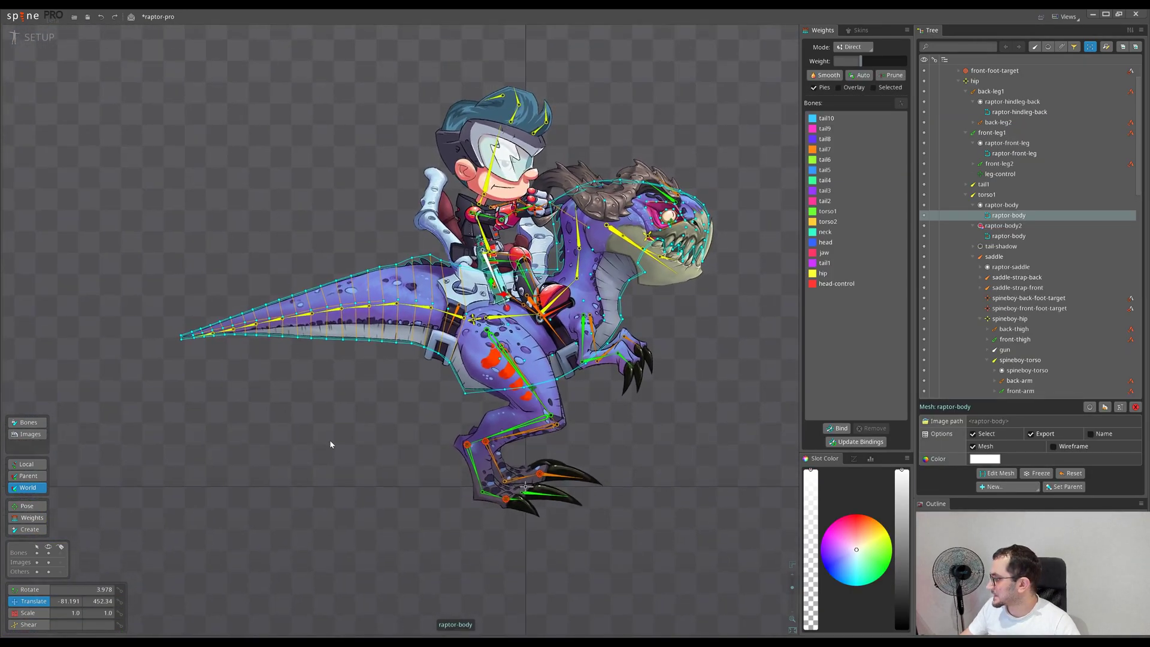
scroll(294, 412, up, 5)
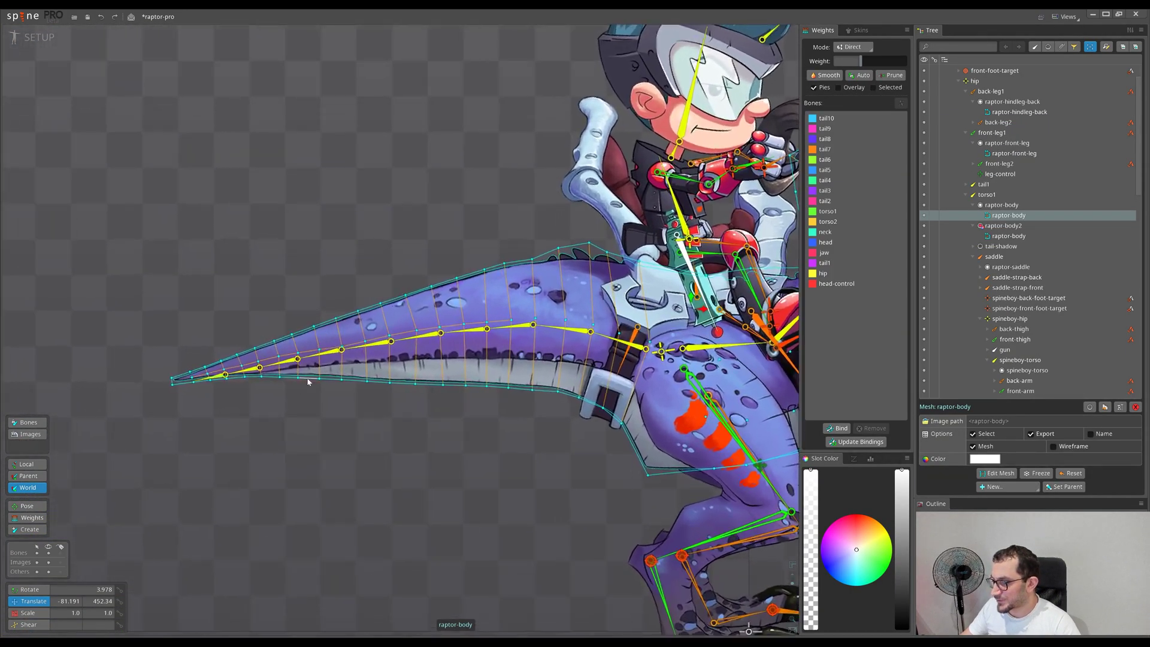
drag(456, 441, 304, 398)
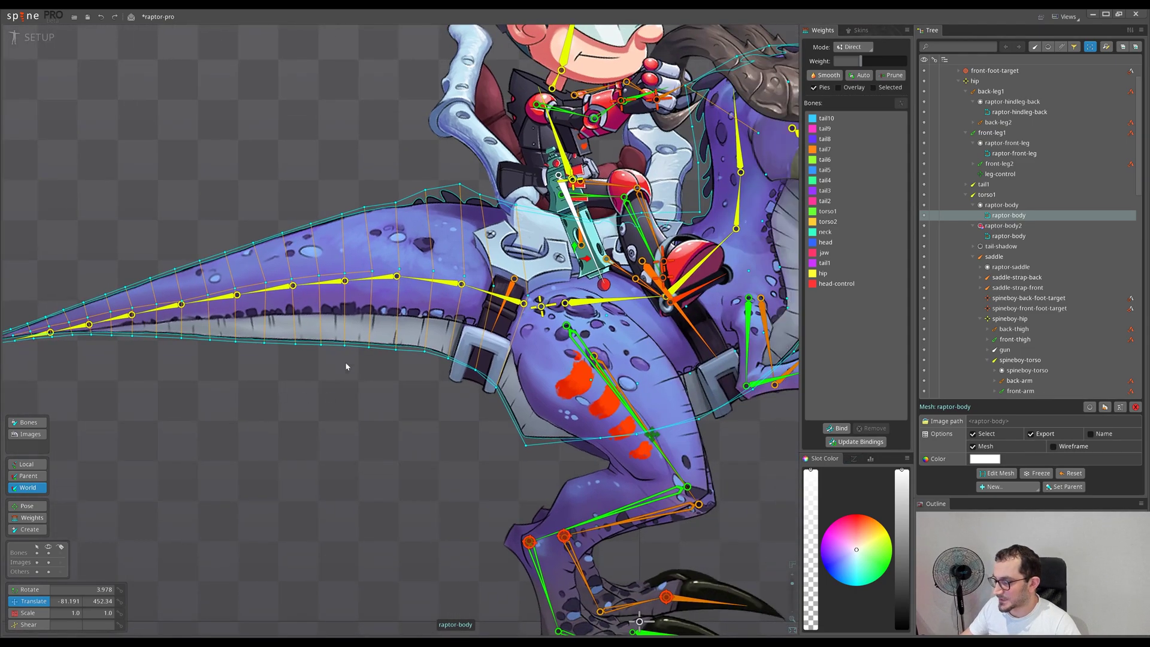
drag(178, 291, 241, 299)
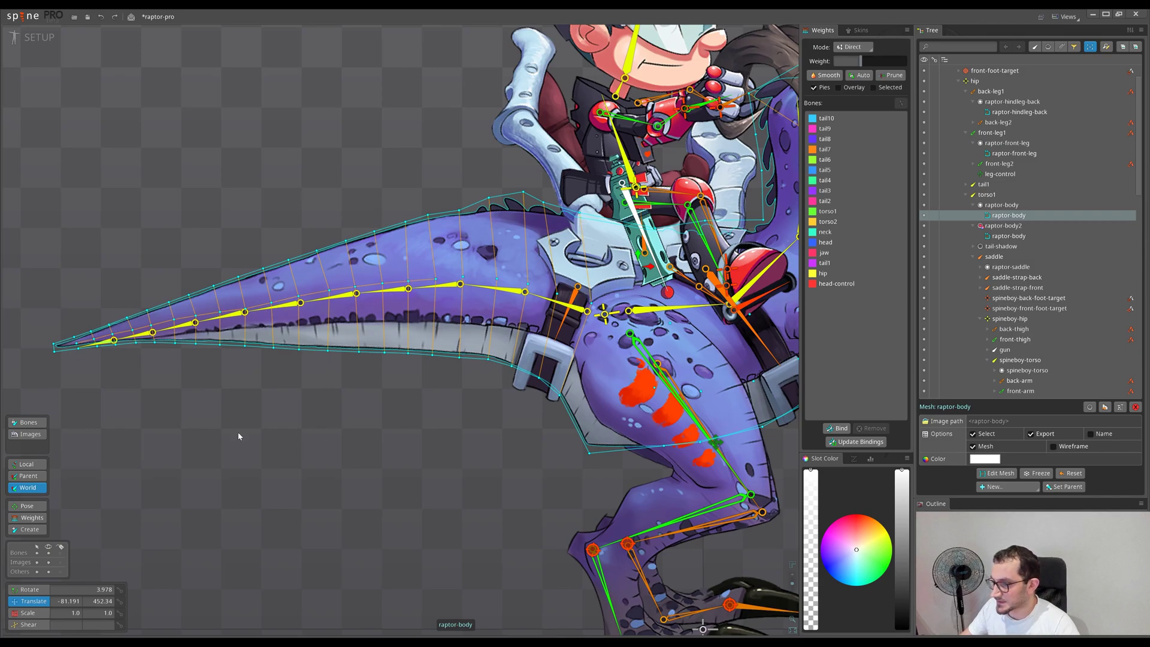
scroll(238, 436, down, 5)
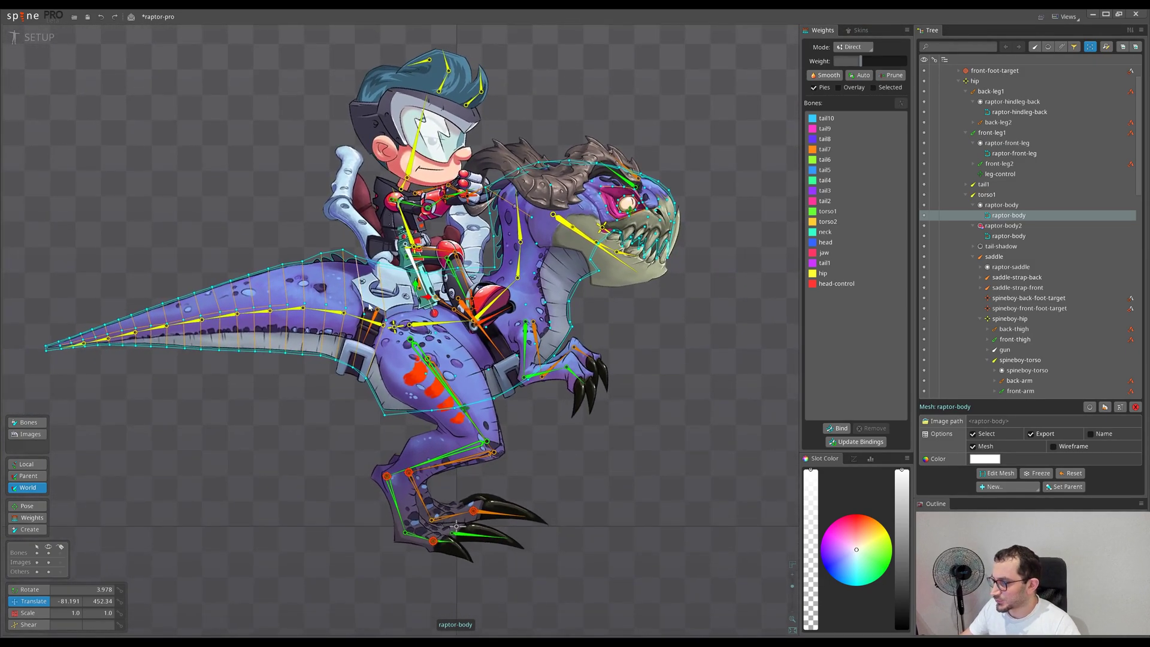
Step: Inspect how the raptor-body mesh's vertex columns line up with the tail bones from the hip to the tail tip
scroll(370, 307, up, 6)
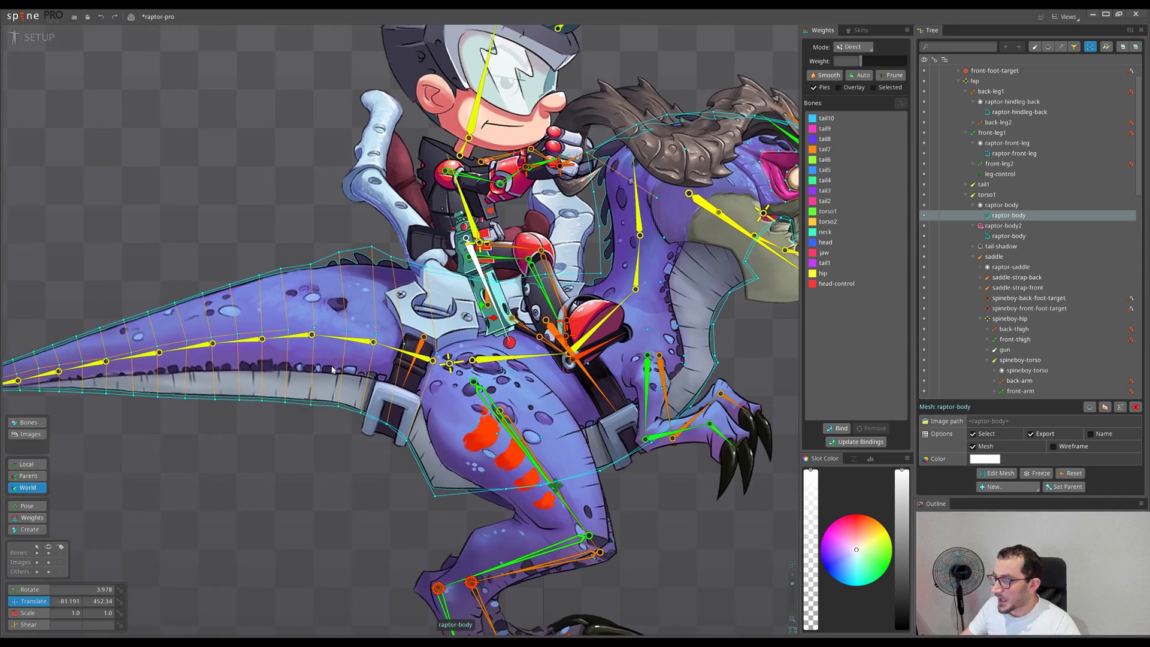
scroll(333, 369, up, 5)
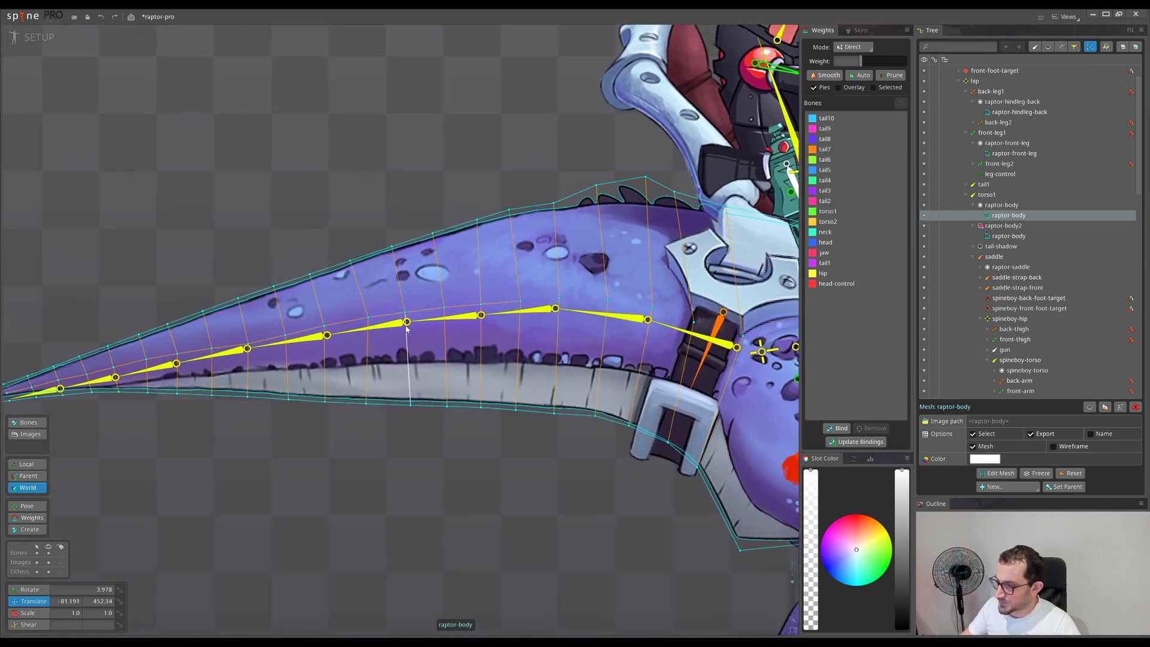
key(v)
scroll(407, 328, up, 3)
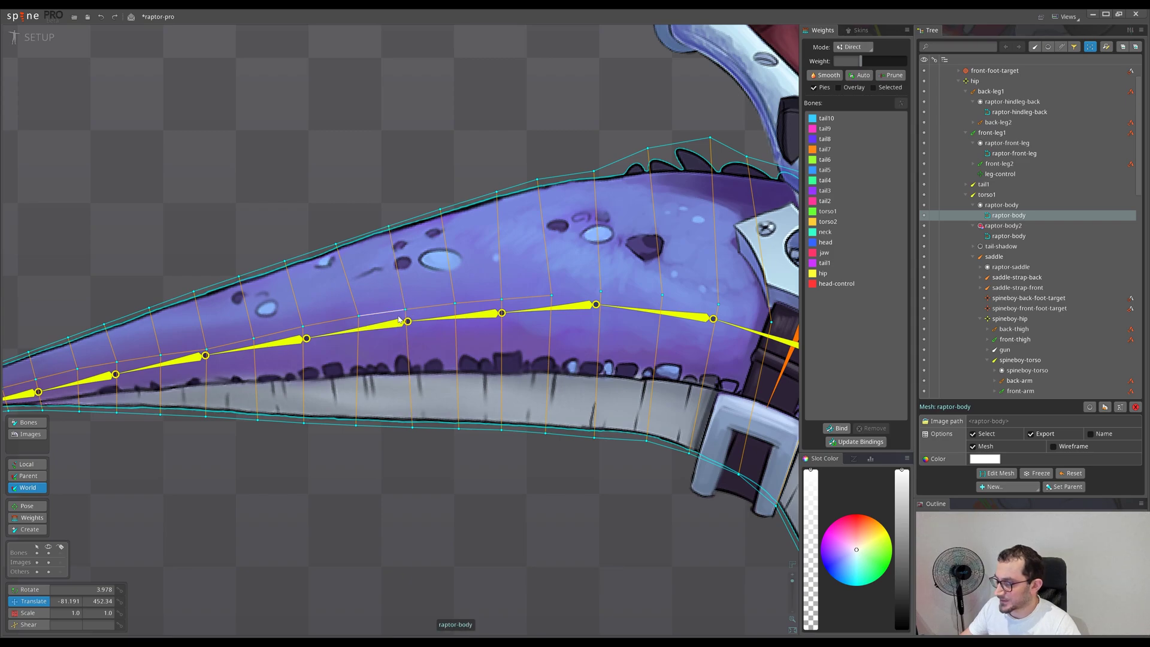
scroll(400, 320, down, 5)
scroll(281, 293, up, 3)
scroll(571, 295, up, 3)
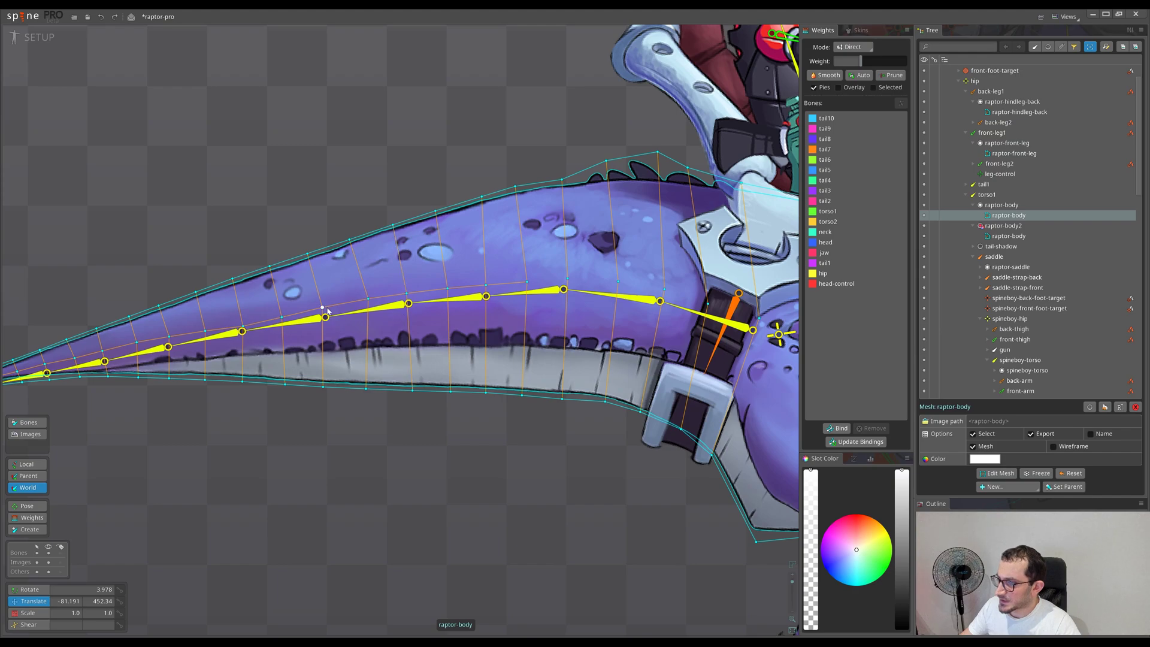
drag(245, 324, 359, 343)
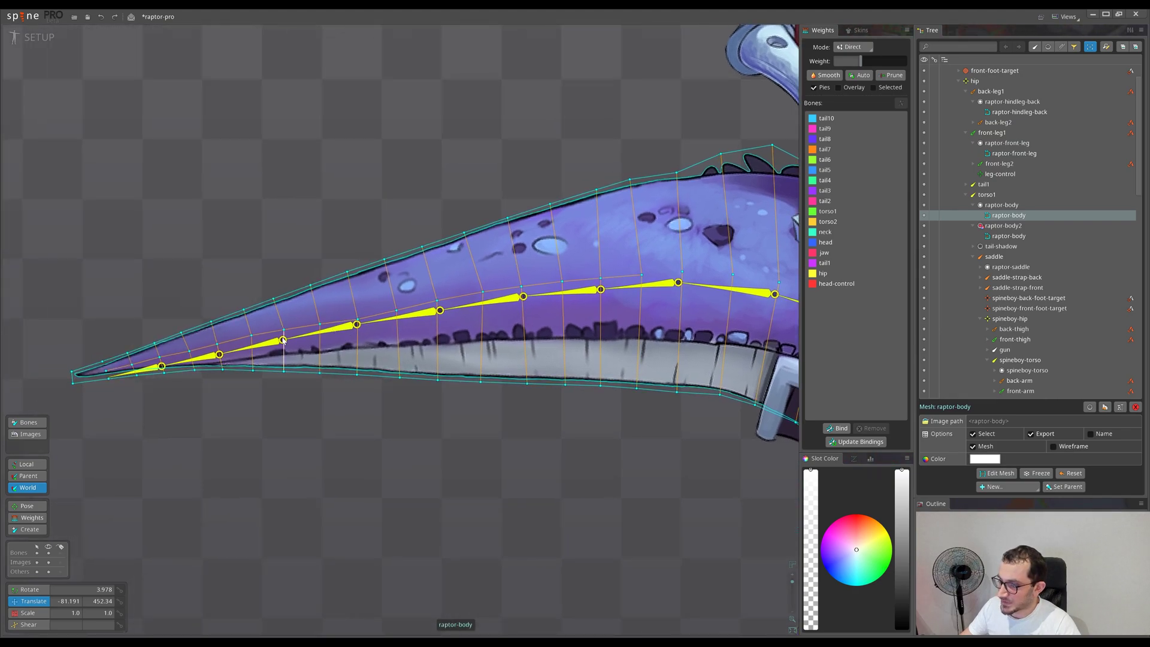
scroll(336, 378, down, 3)
scroll(440, 408, down, 2)
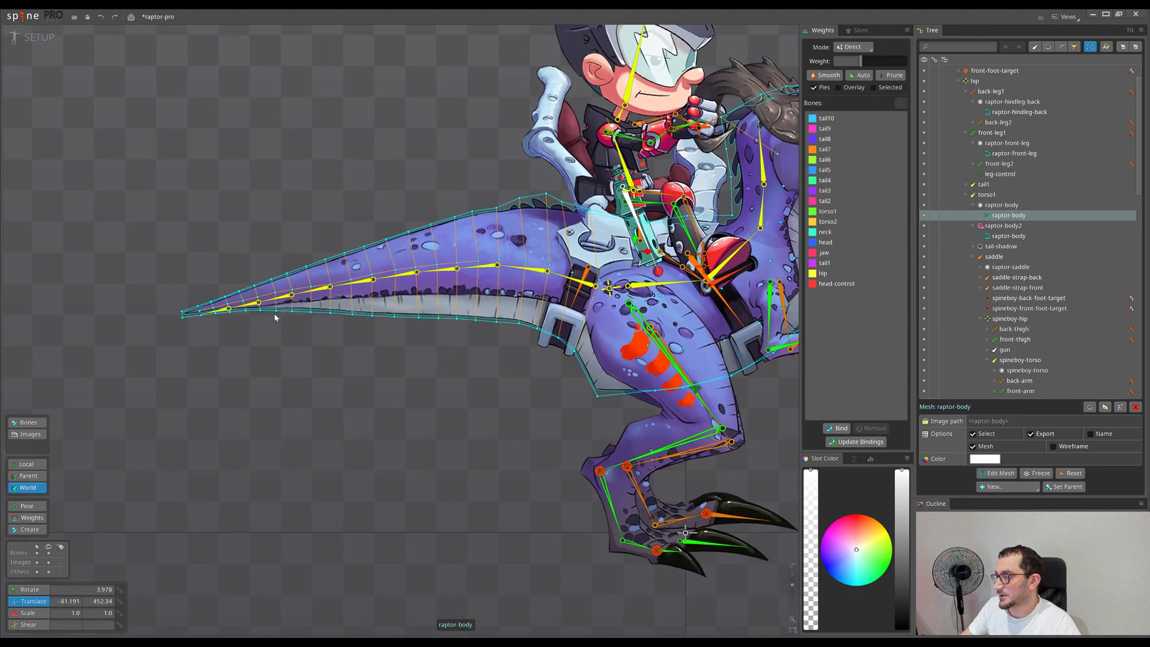
scroll(547, 370, up, 3)
Step: Move the raptor-hindleg-back mesh into the empty area in front of the raptor and display its vertex weights
drag(547, 369, 290, 387)
scroll(423, 401, down, 1)
drag(557, 439, 440, 330)
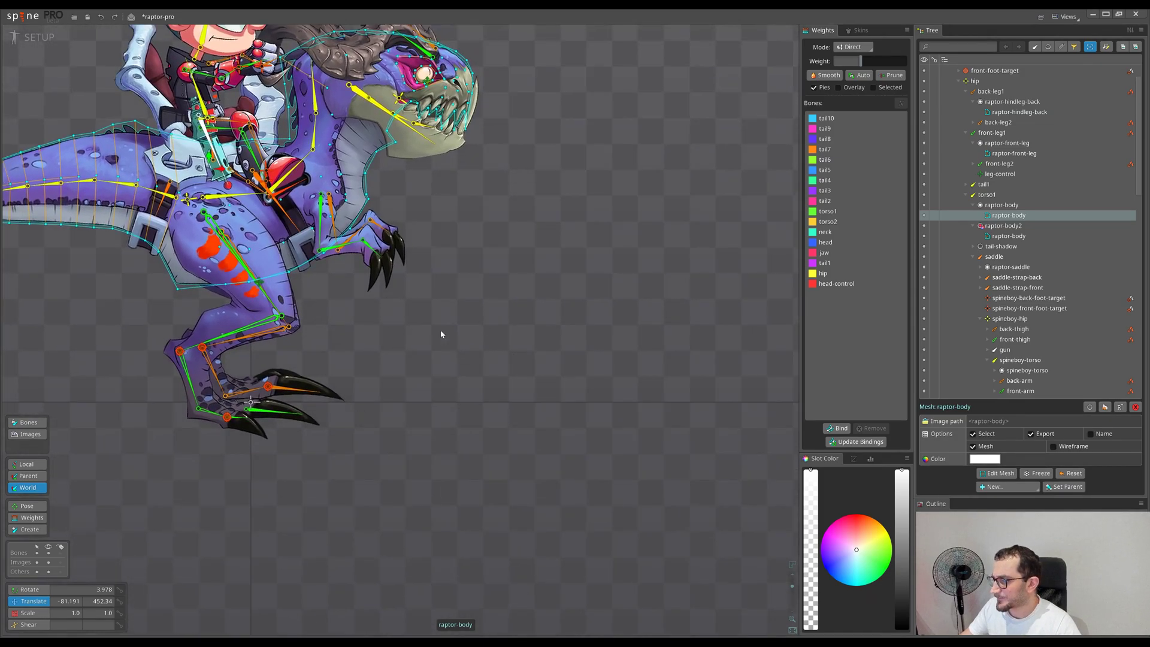
key(v)
drag(295, 317, 692, 304)
drag(664, 328, 354, 378)
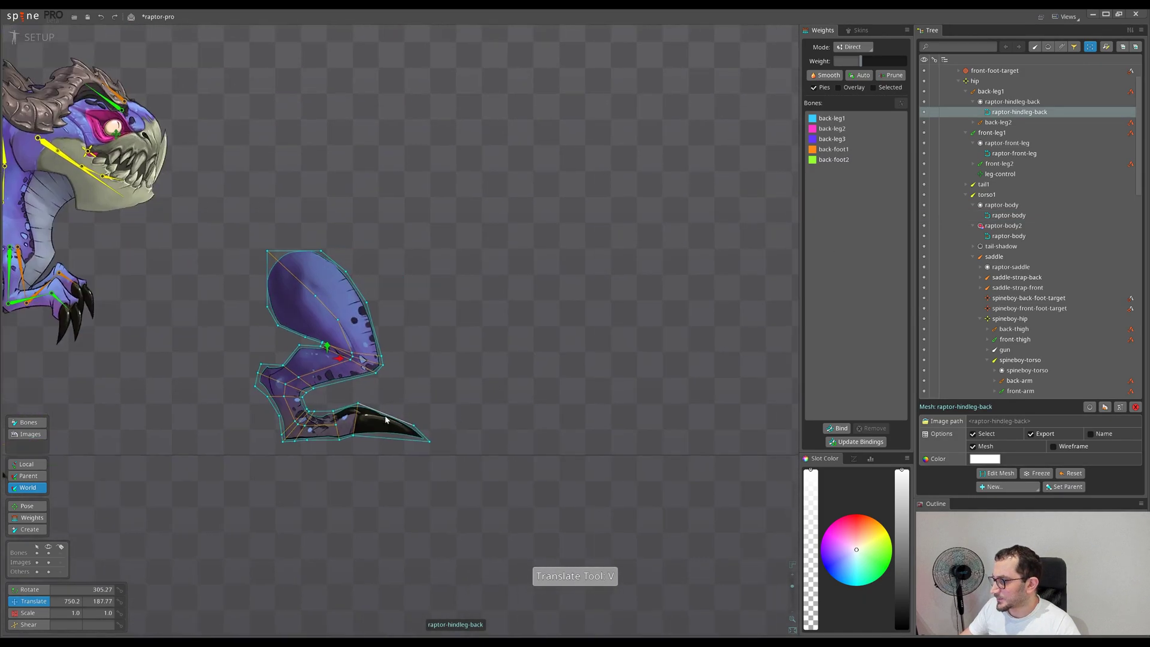
scroll(350, 379, up, 2)
scroll(374, 323, up, 1)
key(w)
scroll(1018, 174, up, 3)
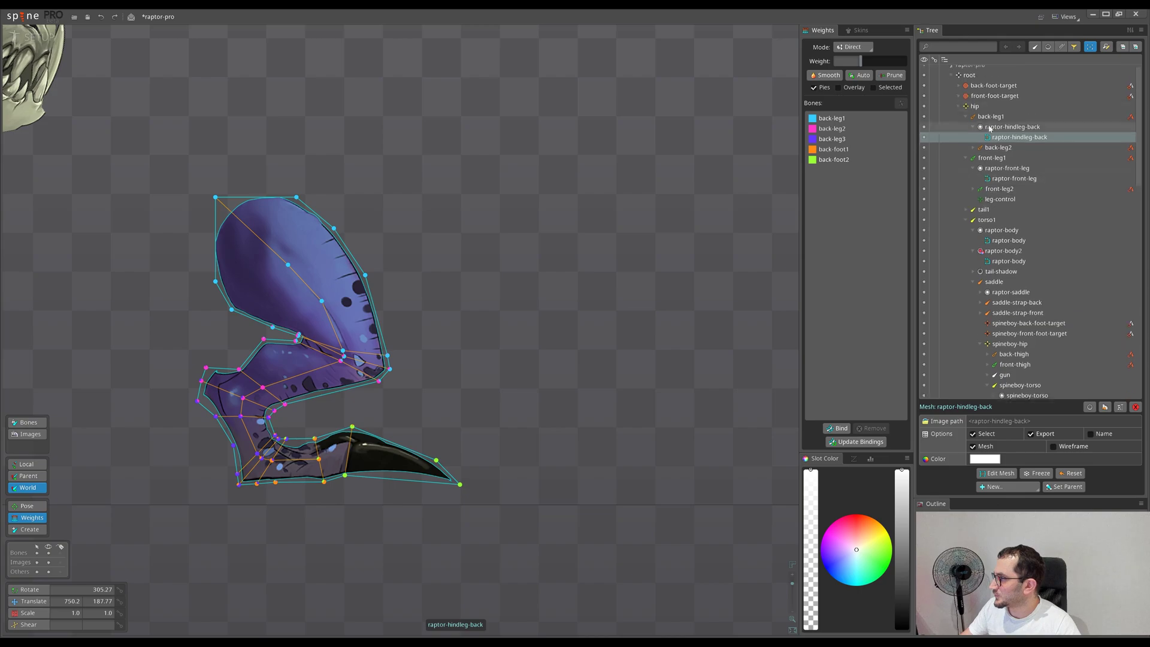
Step: Draw a two-bone chain under root along the detached leg's thigh and shin, and undo the shin bone
click(971, 80)
key(n)
drag(265, 202, 273, 382)
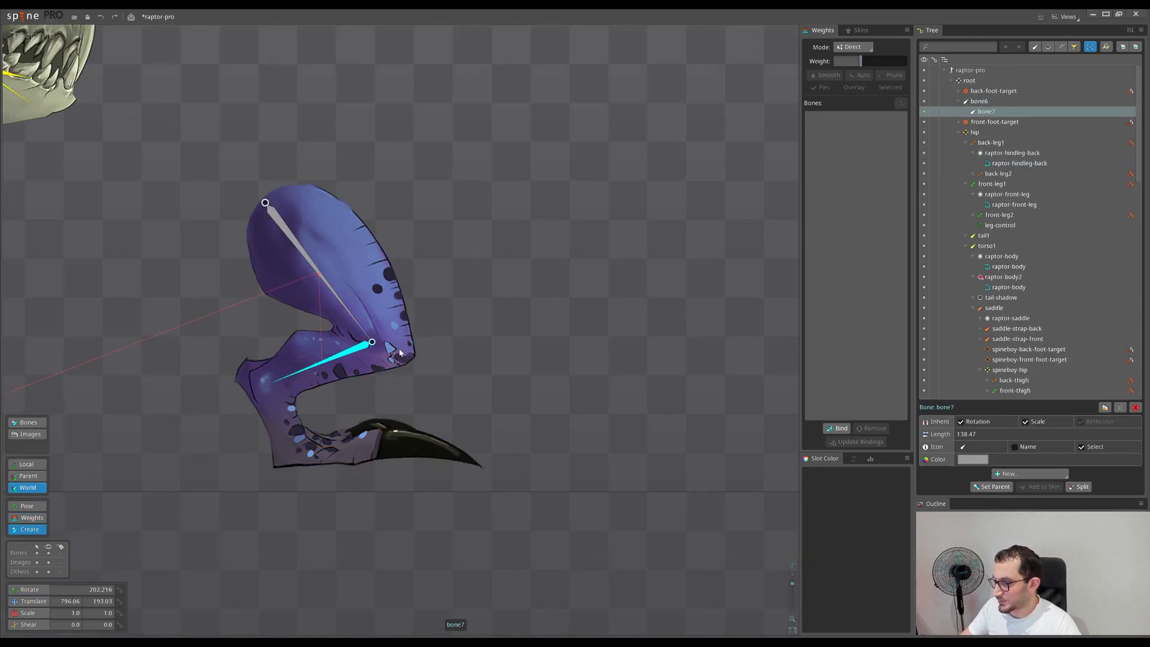
scroll(351, 365, up, 5)
key(v)
click(378, 344)
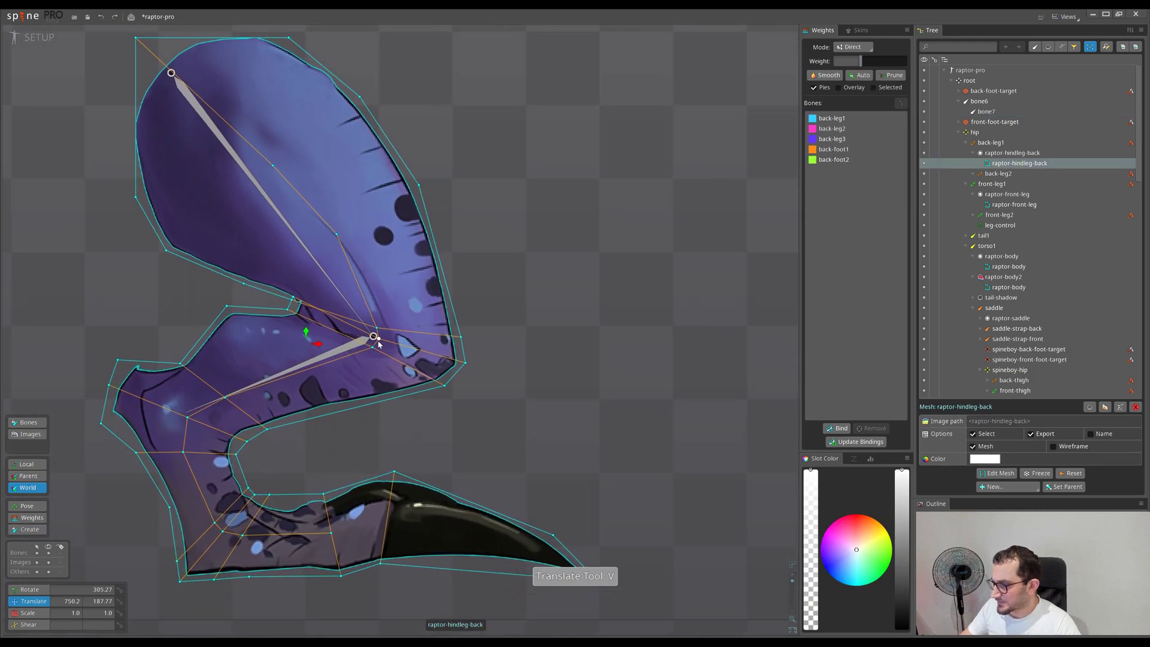
scroll(420, 357, down, 3)
key(ctrl+z)
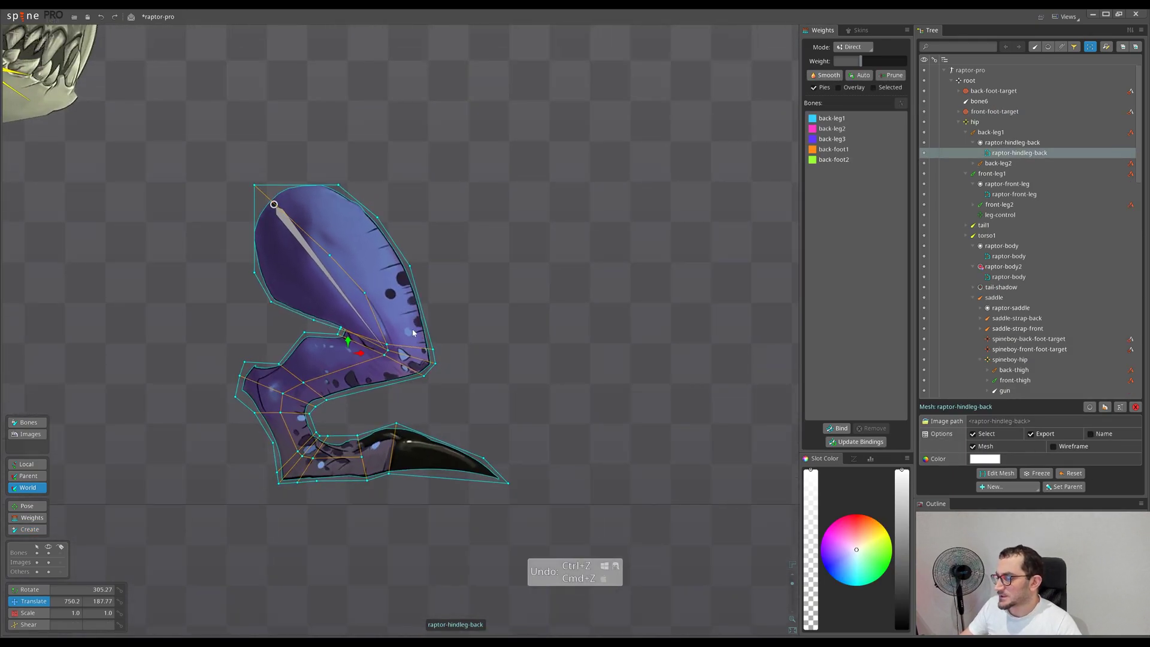
Step: Select the new thigh bone and extend it with child bones from the knee down the lower leg
click(1062, 447)
drag(332, 283, 372, 273)
key(space)
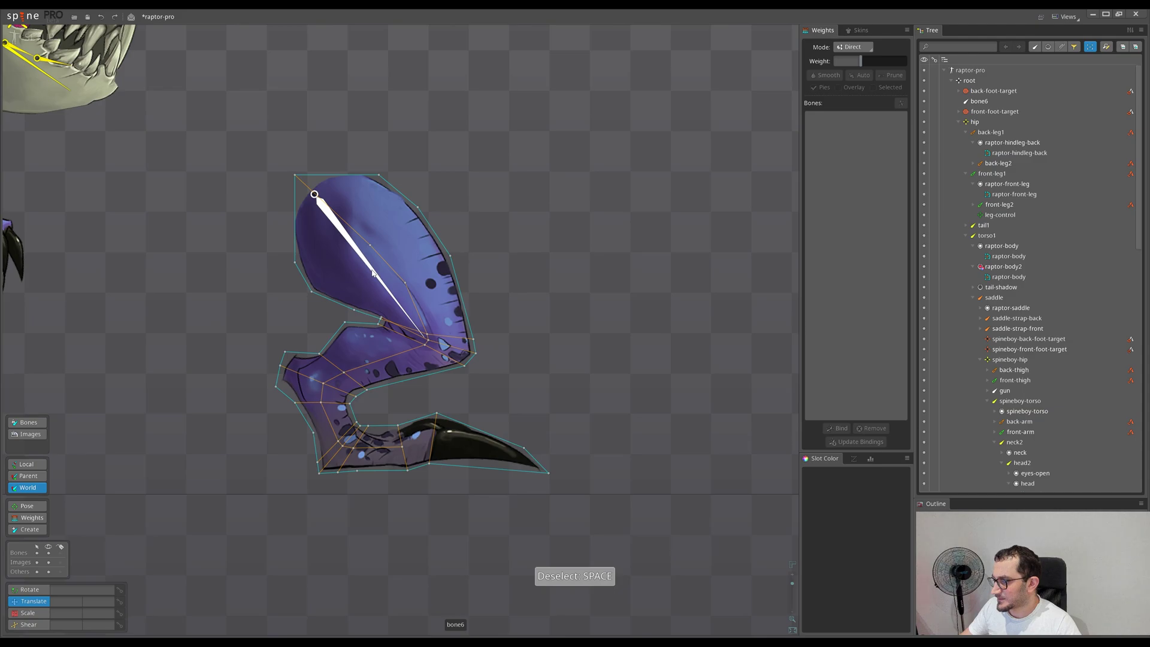
click(370, 271)
key(n)
scroll(422, 347, up, 3)
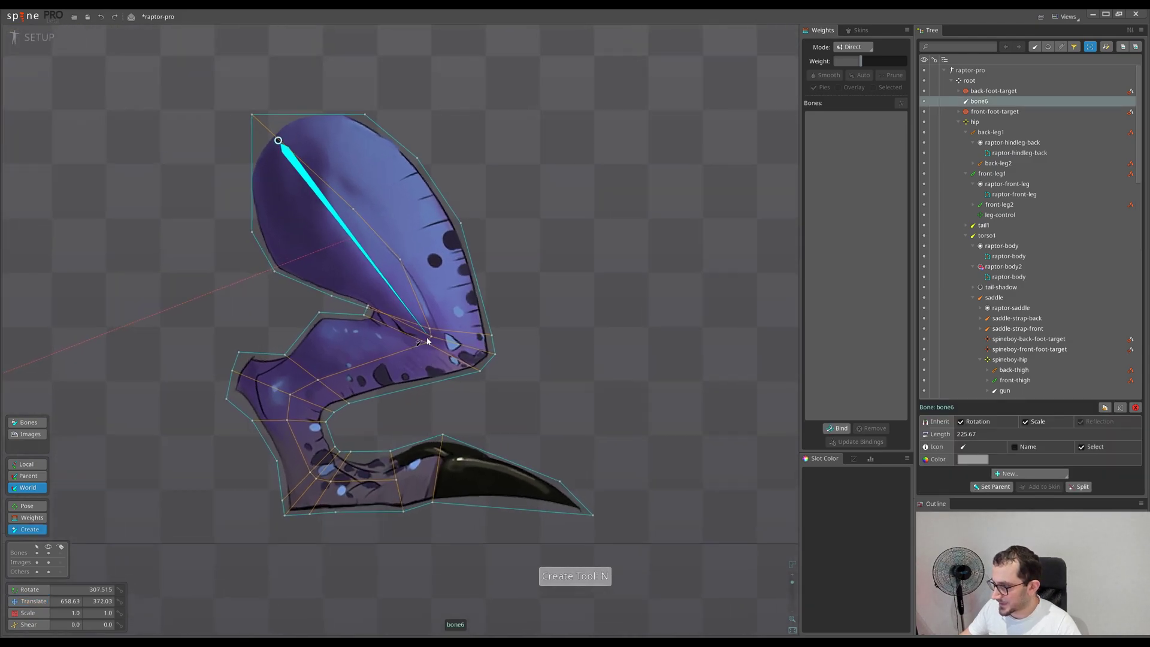
drag(431, 339, 317, 486)
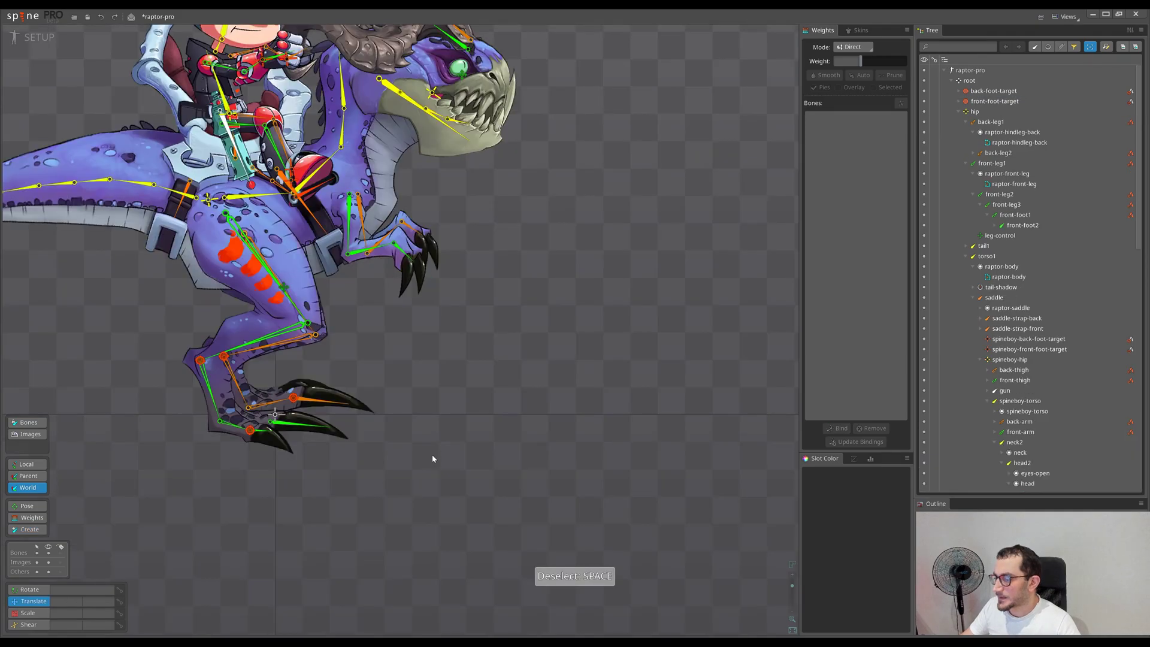
Step: Select the raptor-hindleg-back mesh on the raptor
drag(433, 454, 428, 484)
click(288, 421)
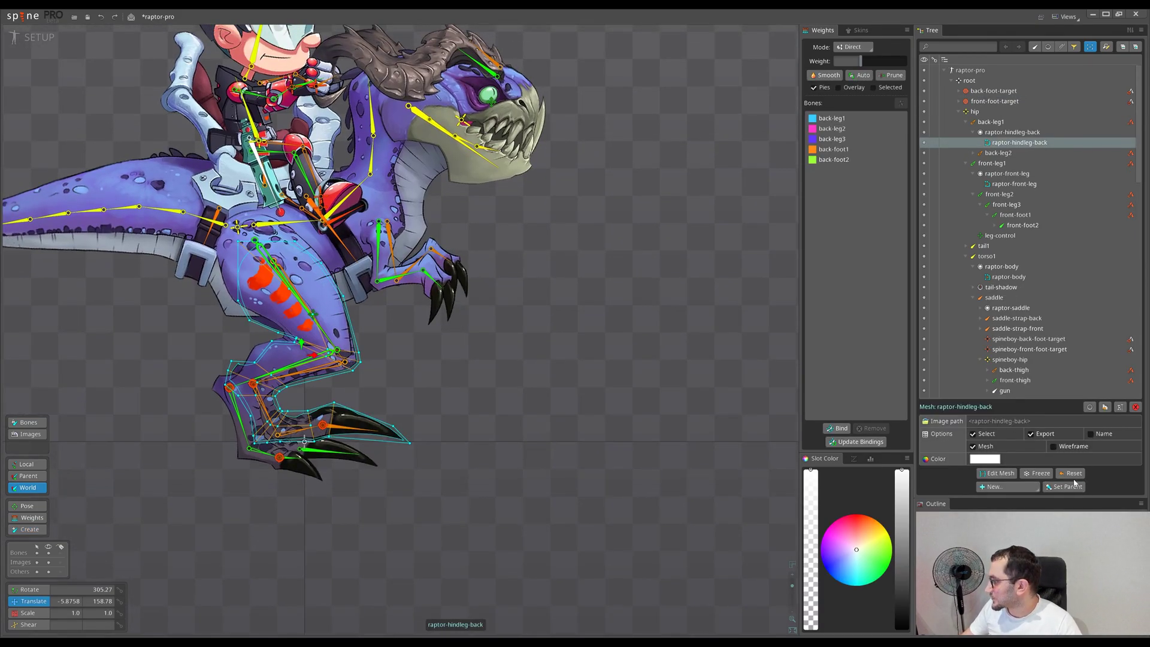
scroll(603, 419, up, 3)
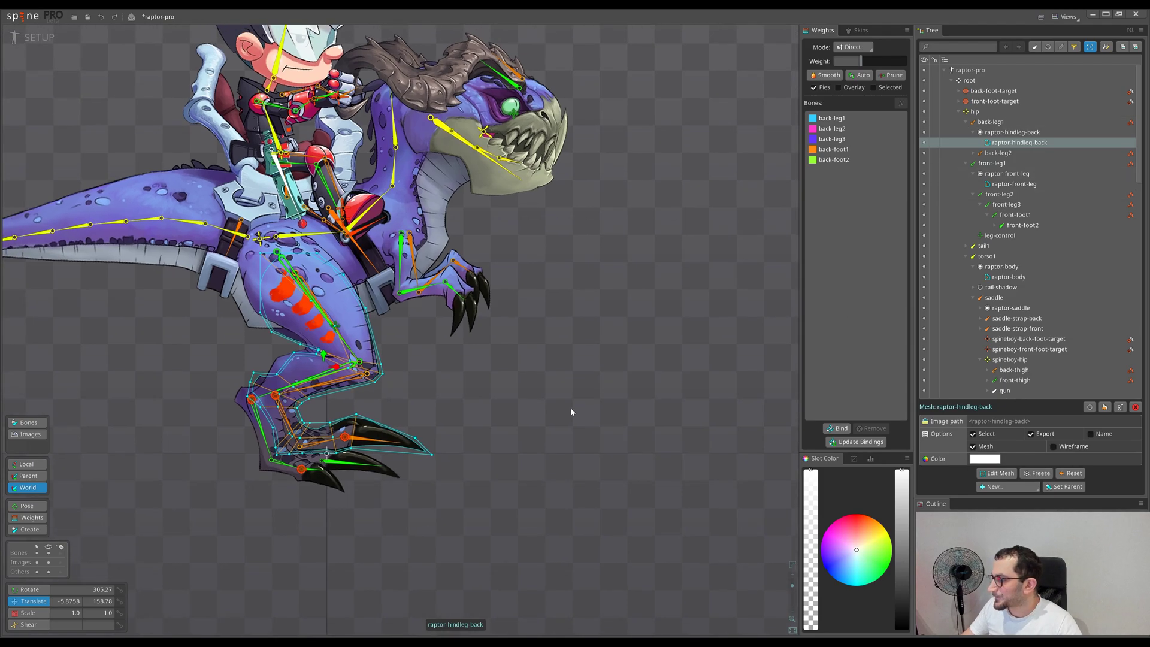
drag(524, 415, 604, 413)
drag(707, 452, 616, 444)
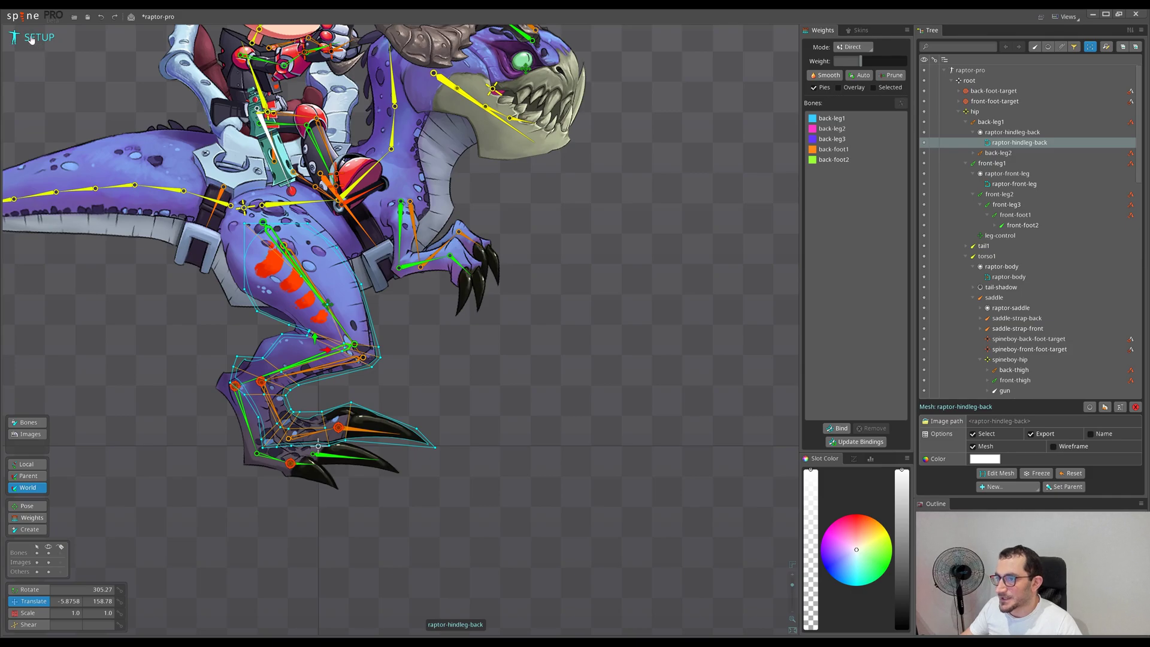
scroll(419, 412, down, 2)
scroll(409, 390, up, 3)
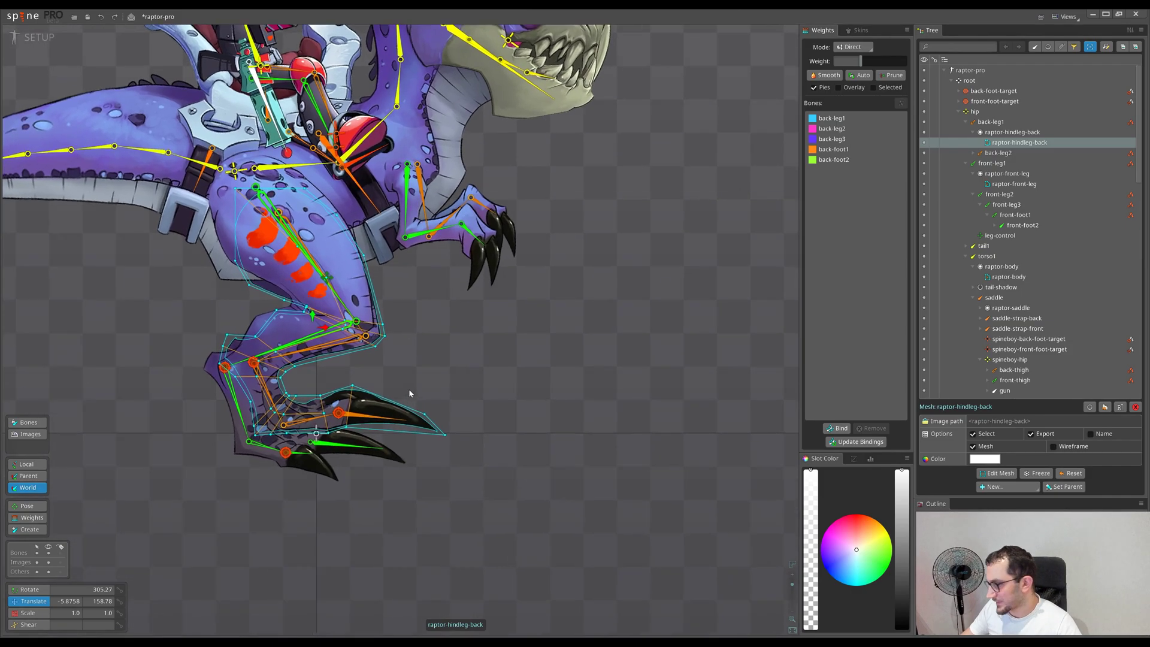
Step: Try to reset the raptor-hindleg-back mesh in Setup mode, and cancel the removal of its weights
click(1070, 474)
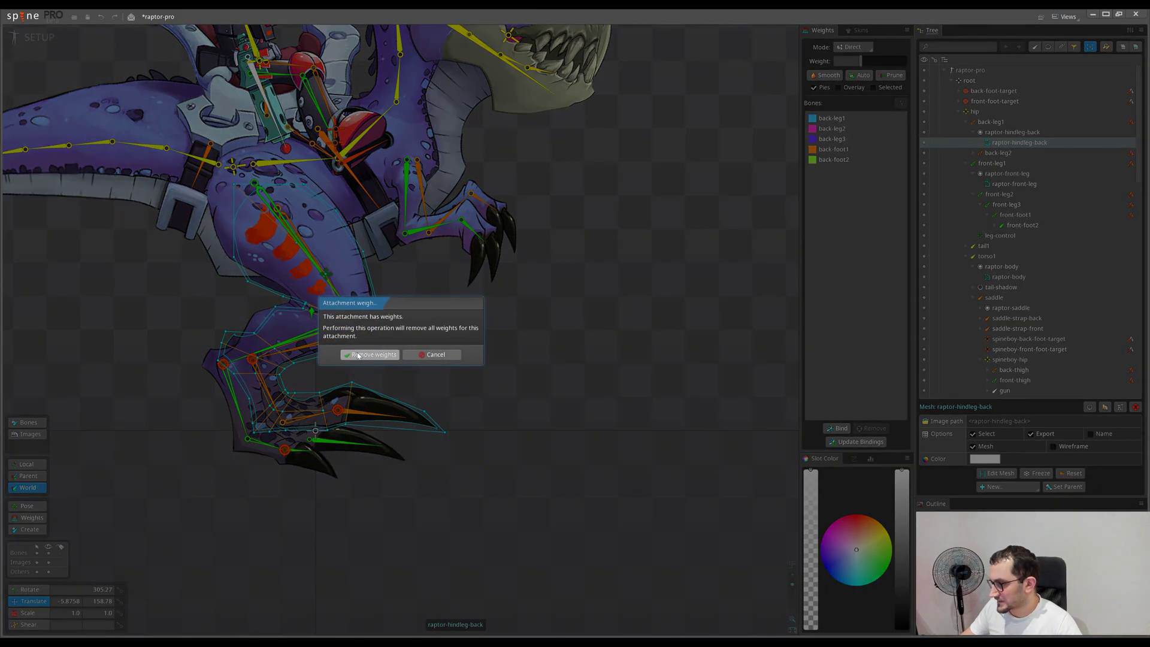
click(437, 354)
scroll(299, 239, up, 2)
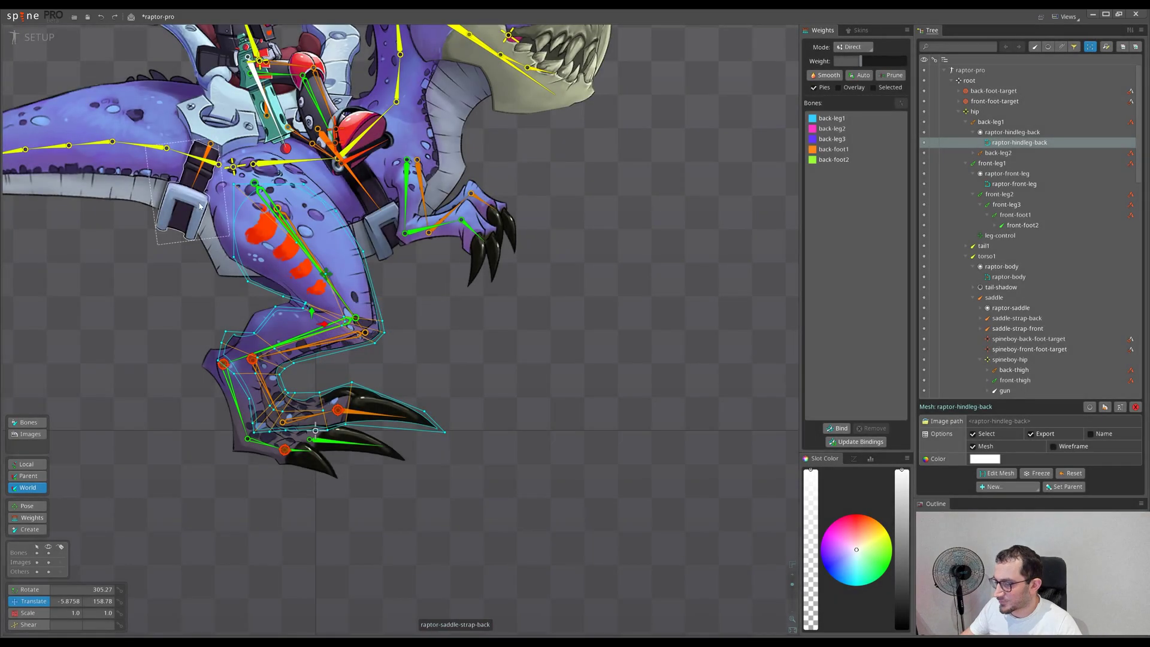
Step: In Animate mode, deform the raptor-hindleg-back mesh at frame 0 of walk by pulling its knee vertices downward
click(43, 42)
drag(499, 376, 451, 332)
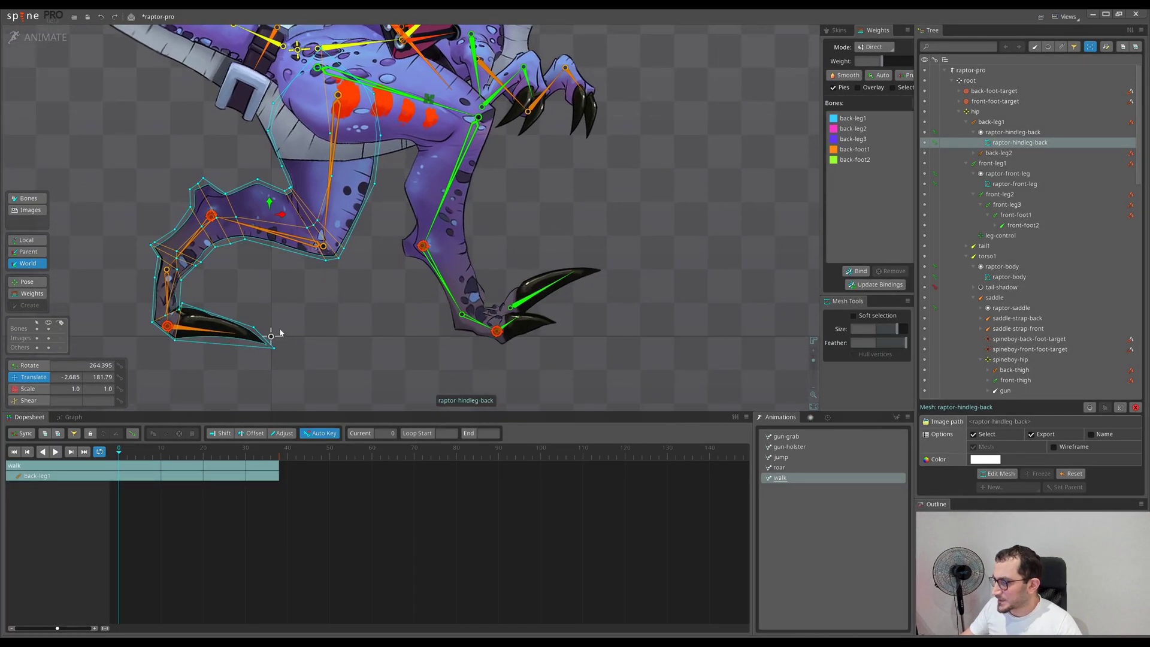
drag(326, 264, 370, 241)
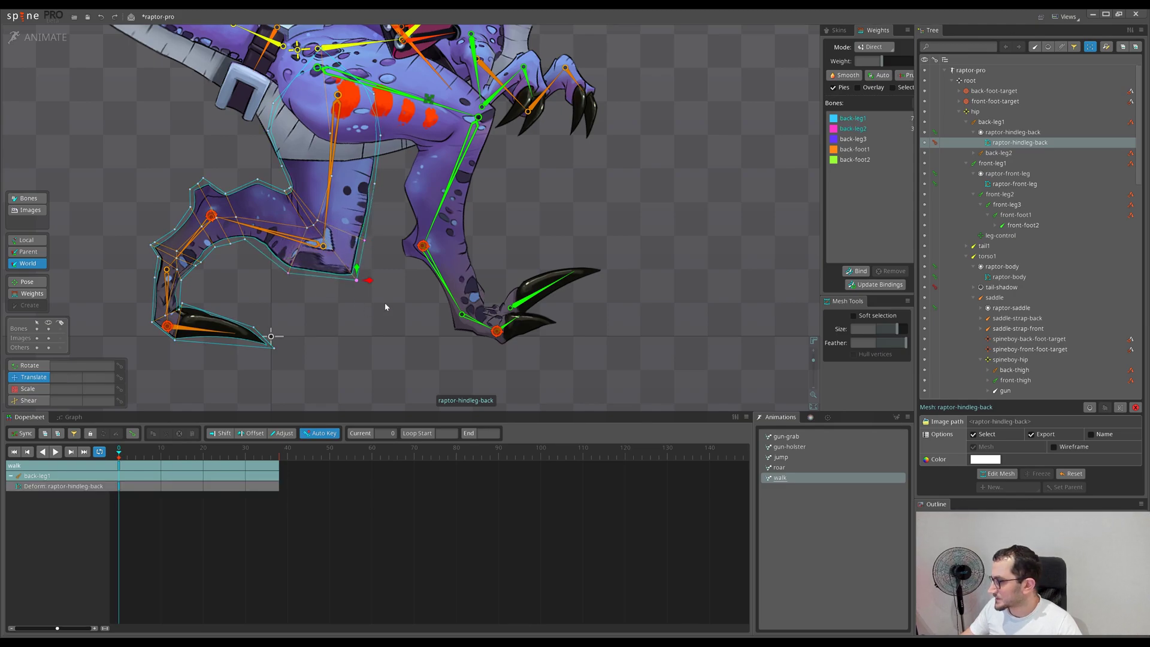
Step: Select all vertices of the raptor-hindleg-back mesh and reset their deformation
drag(462, 371, 193, 178)
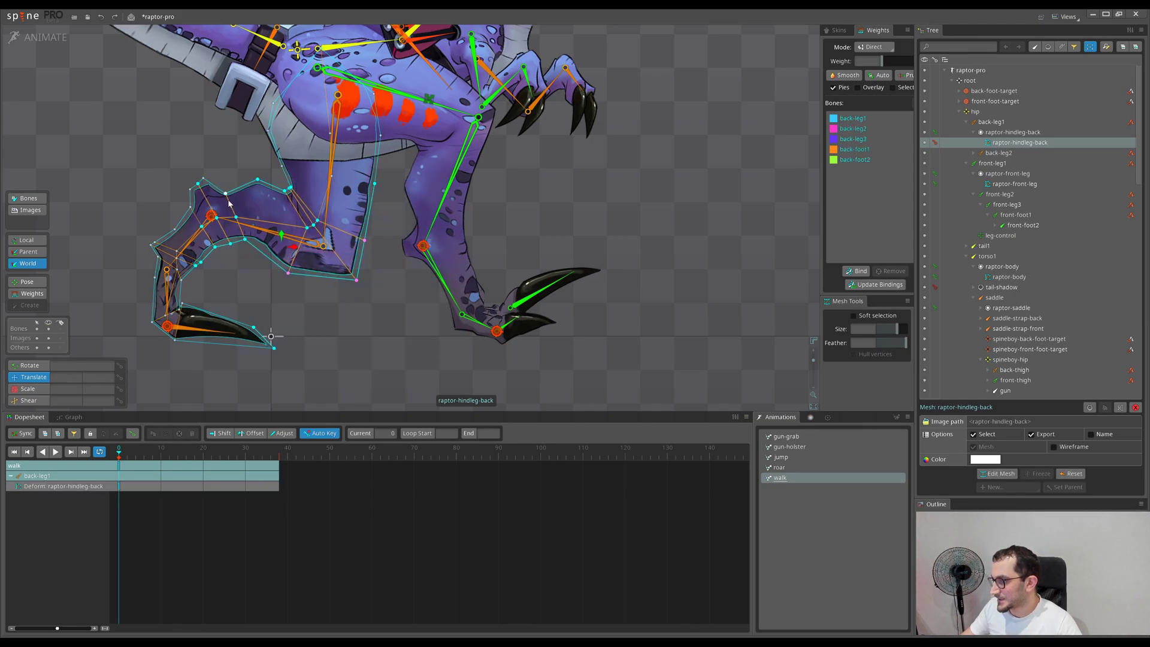
click(1070, 473)
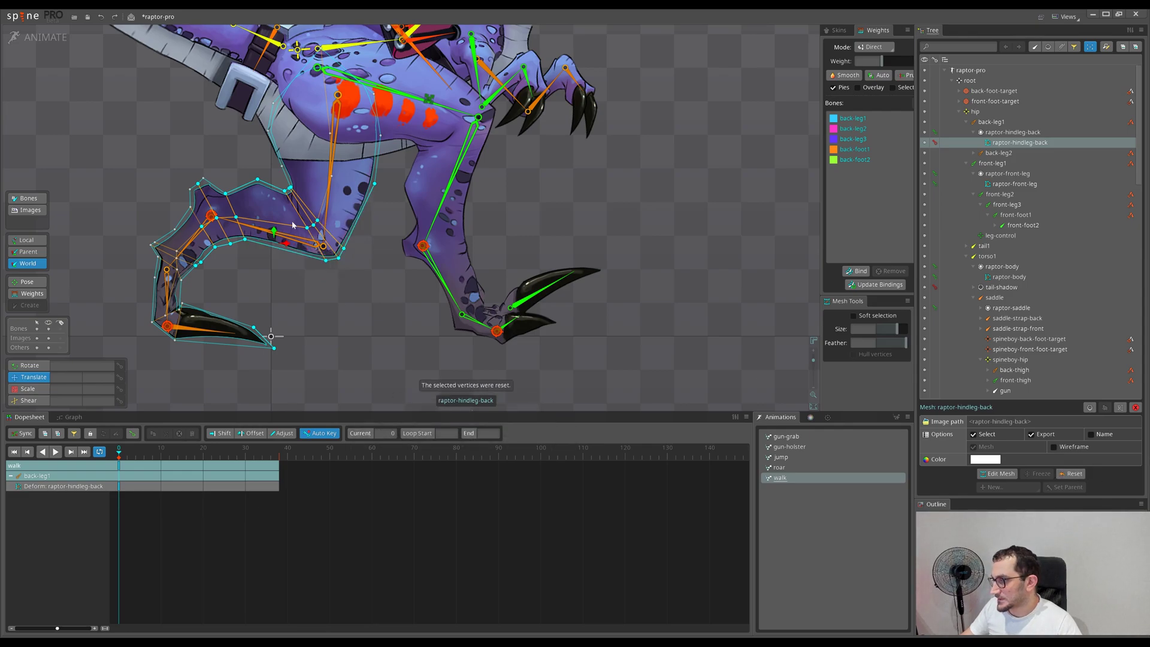
scroll(318, 288, up, 2)
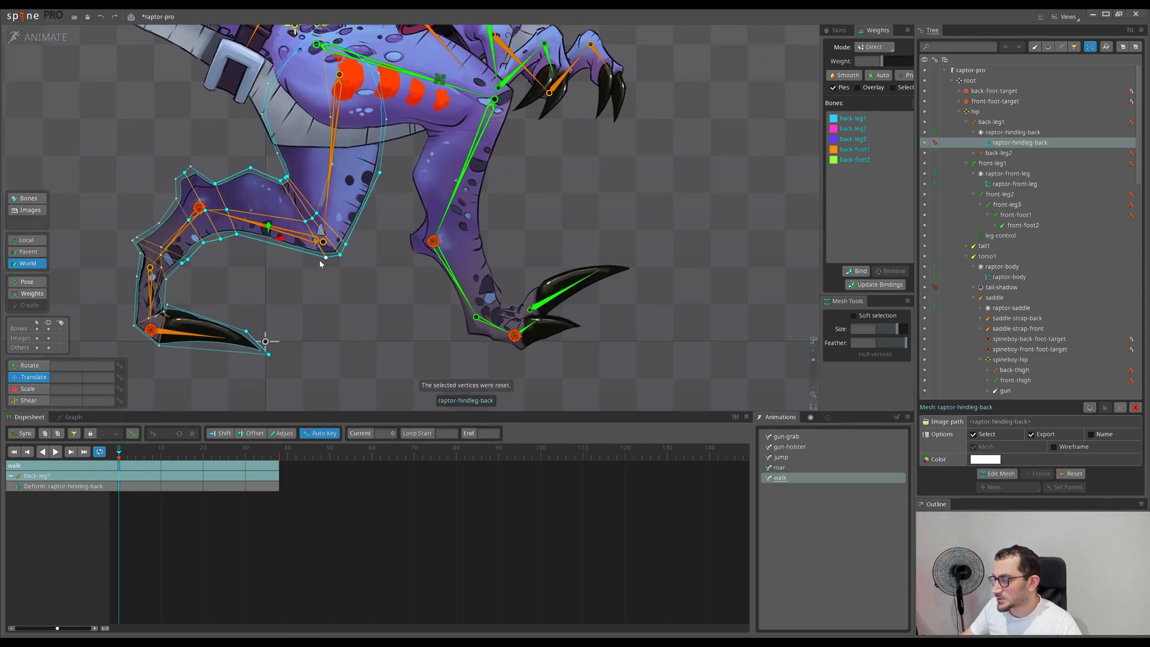
Step: Pull the back leg's knee vertices downward again and reset two of them individually
click(278, 294)
drag(279, 293, 370, 239)
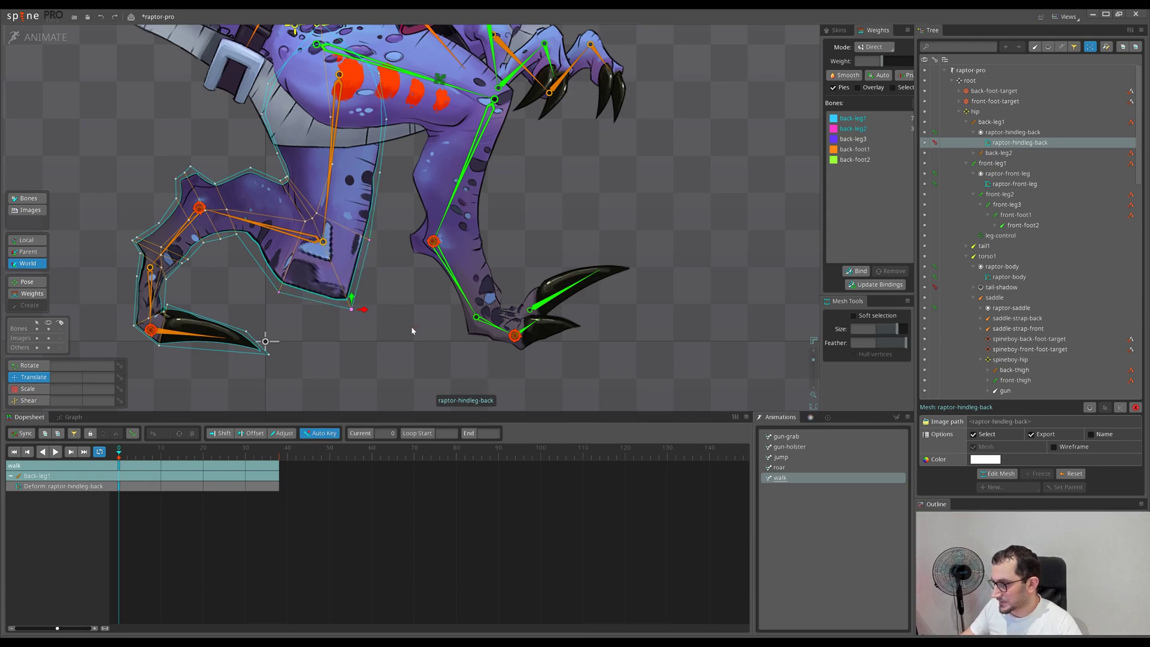
click(1071, 474)
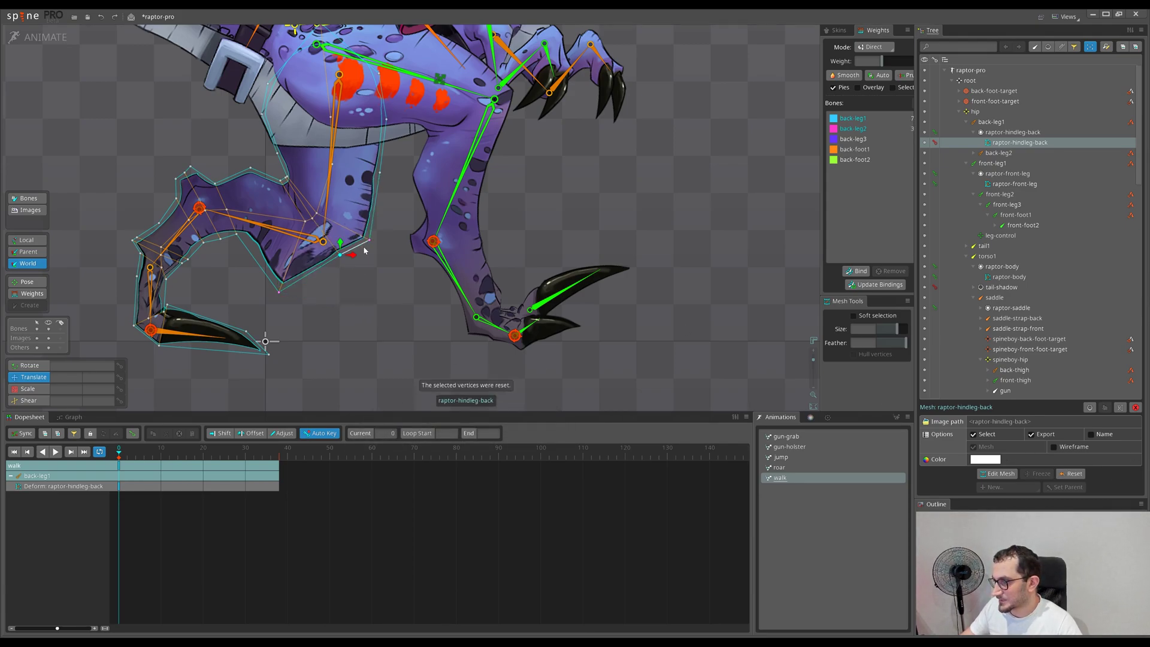
drag(365, 251, 378, 208)
click(1069, 476)
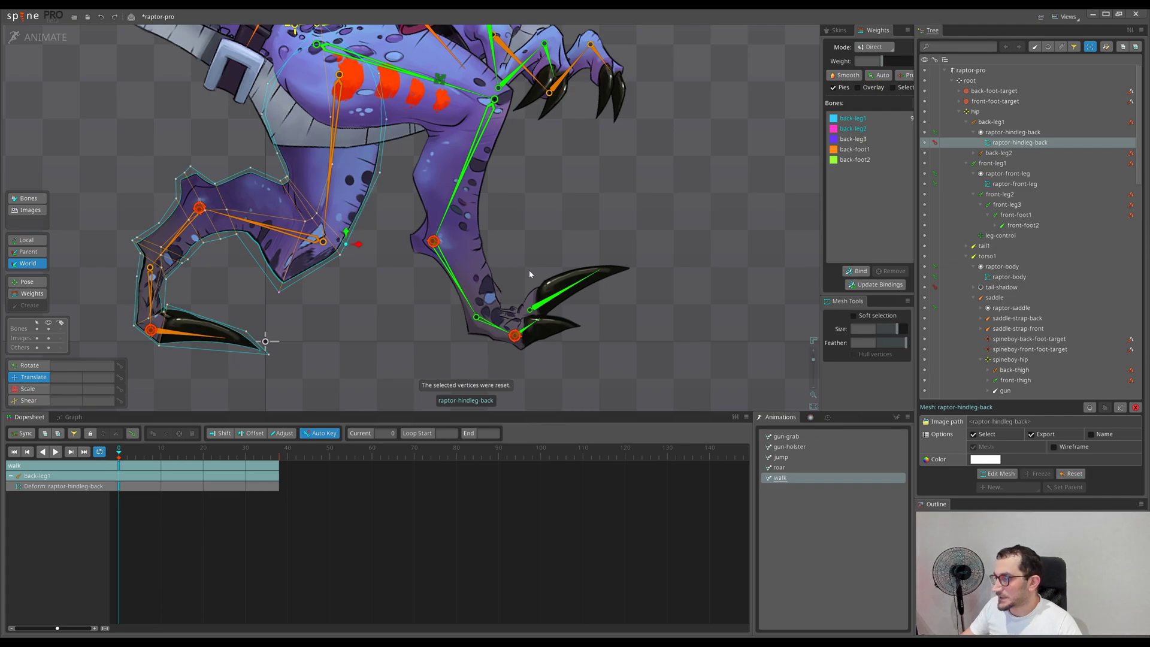
Step: In Setup mode, select the raptor-hindleg-back vertices along the front of the leg and move them forward, away from it
click(32, 40)
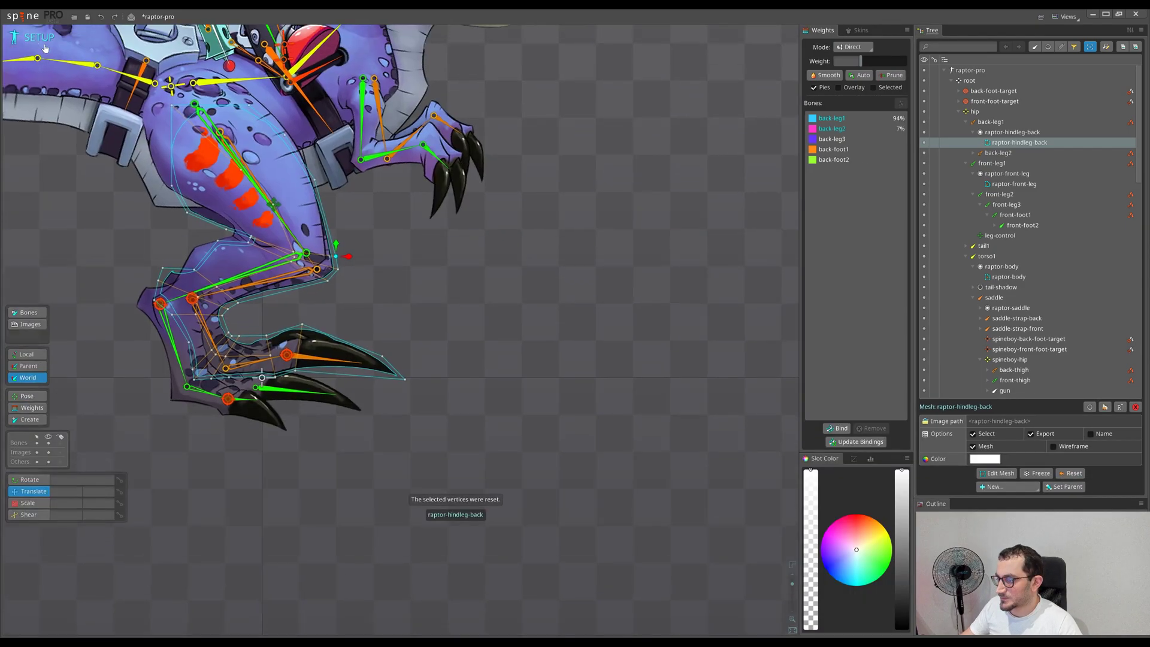
drag(217, 234, 393, 406)
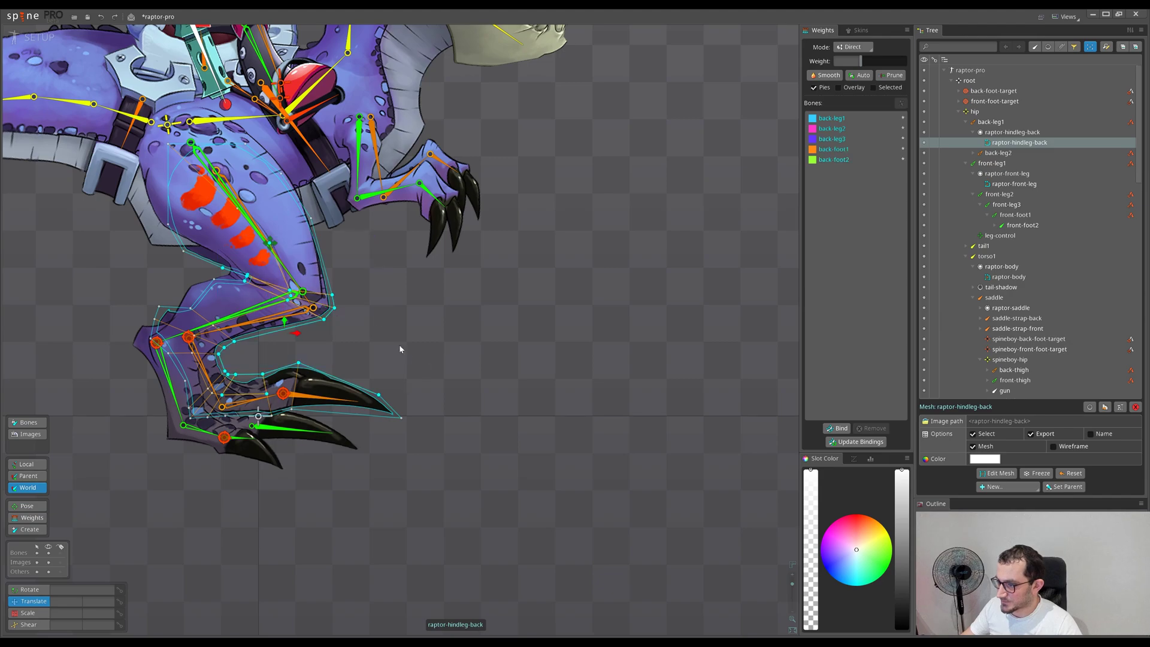
drag(385, 319, 509, 347)
Step: Reset all vertices of the raptor-hindleg-back mesh in Animate mode, and return to Setup mode
click(21, 43)
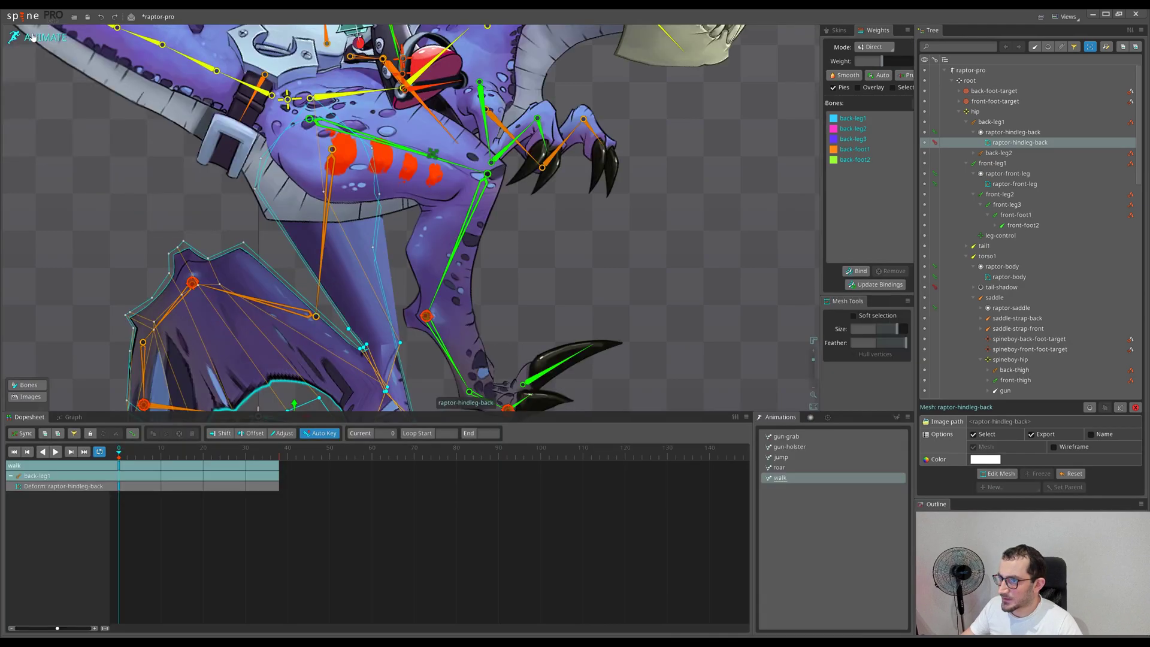
drag(590, 365, 206, 155)
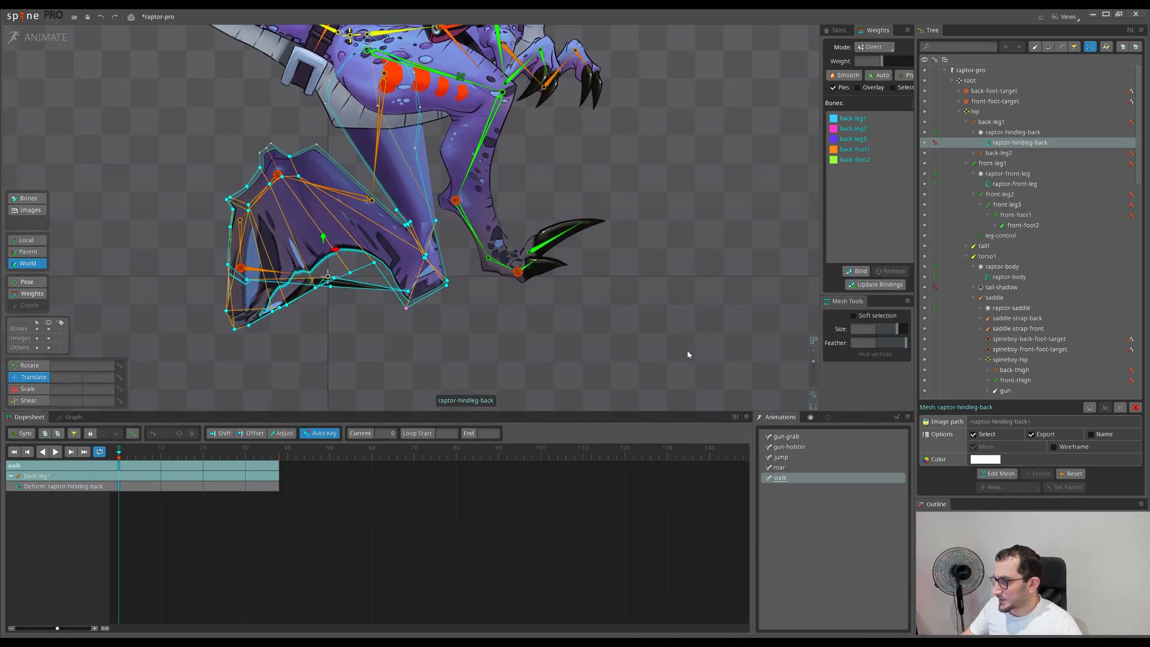
click(1068, 475)
scroll(322, 285, up, 2)
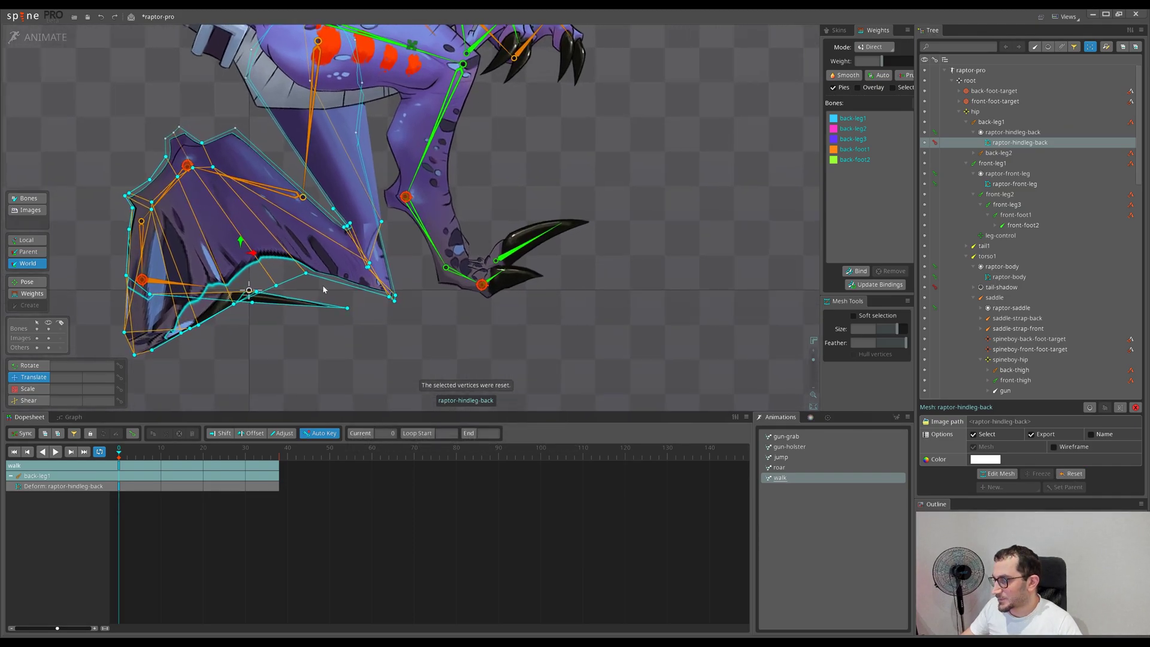
click(37, 37)
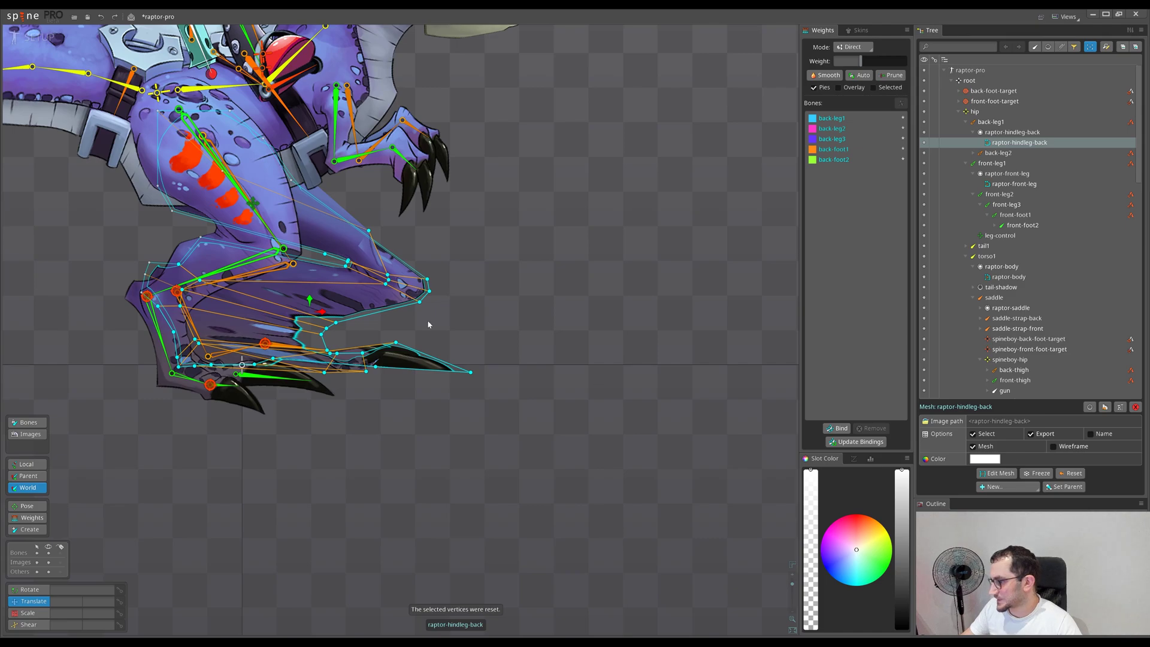
Step: Undo the forward move of the raptor-hindleg-back vertices in Setup mode, and switch to Animate mode
key(ctrl+z)
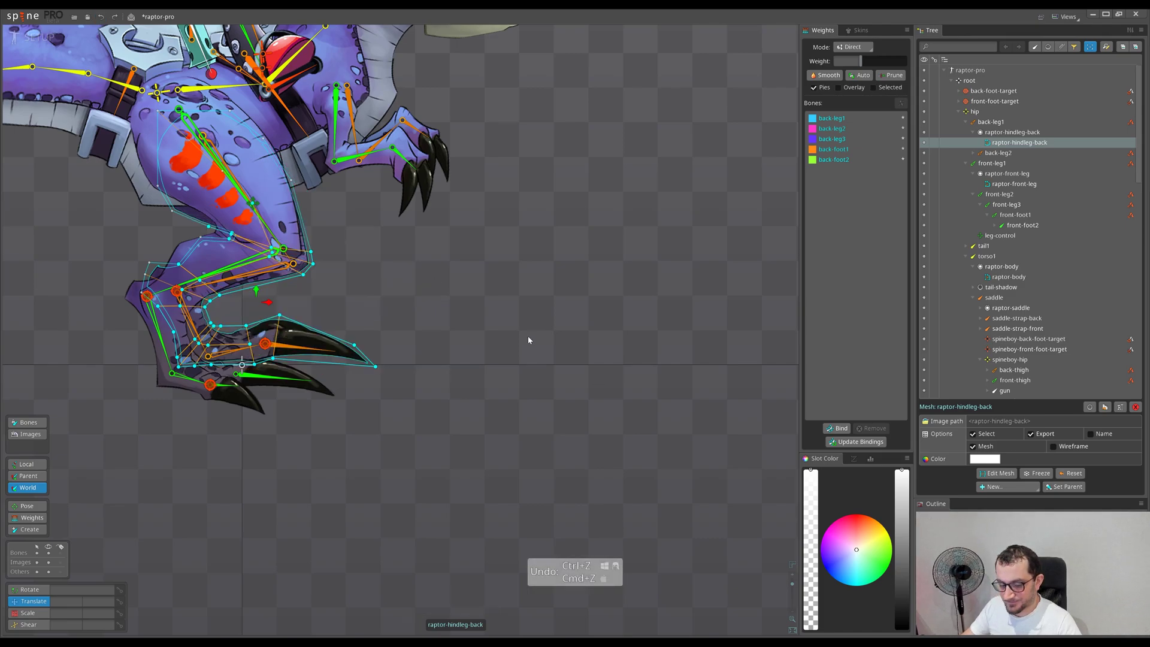
click(29, 36)
drag(280, 309, 315, 350)
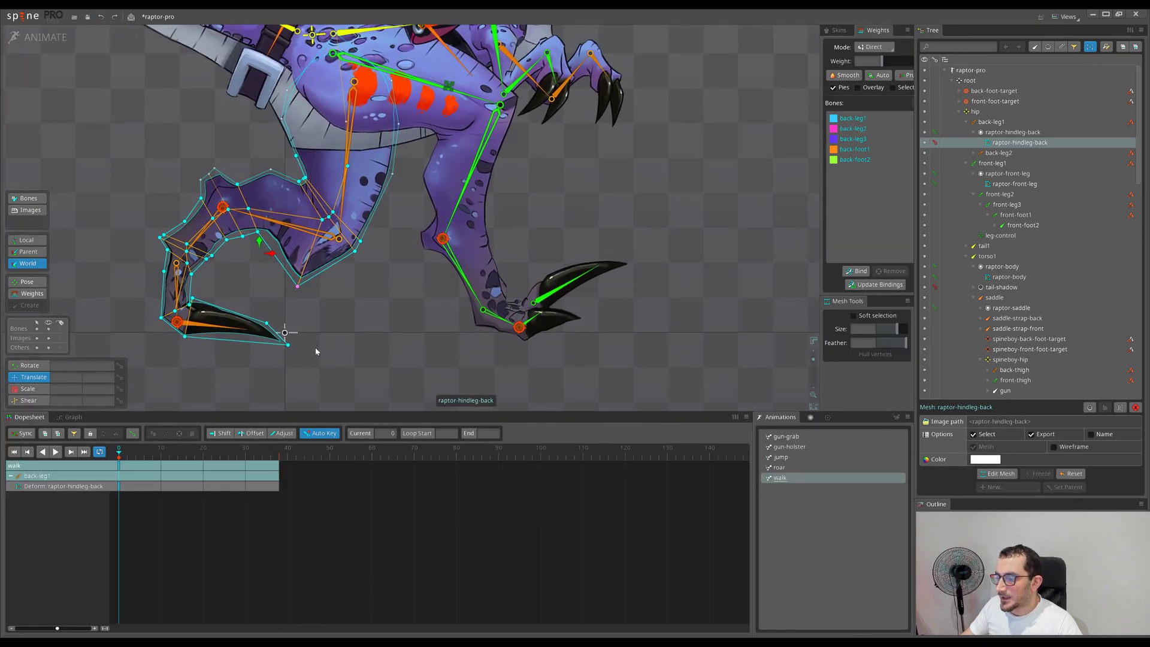
Step: Move the lowest knee vertex of the raptor-hindleg-back mesh slightly upward and forward
key(space)
scroll(316, 352, up, 3)
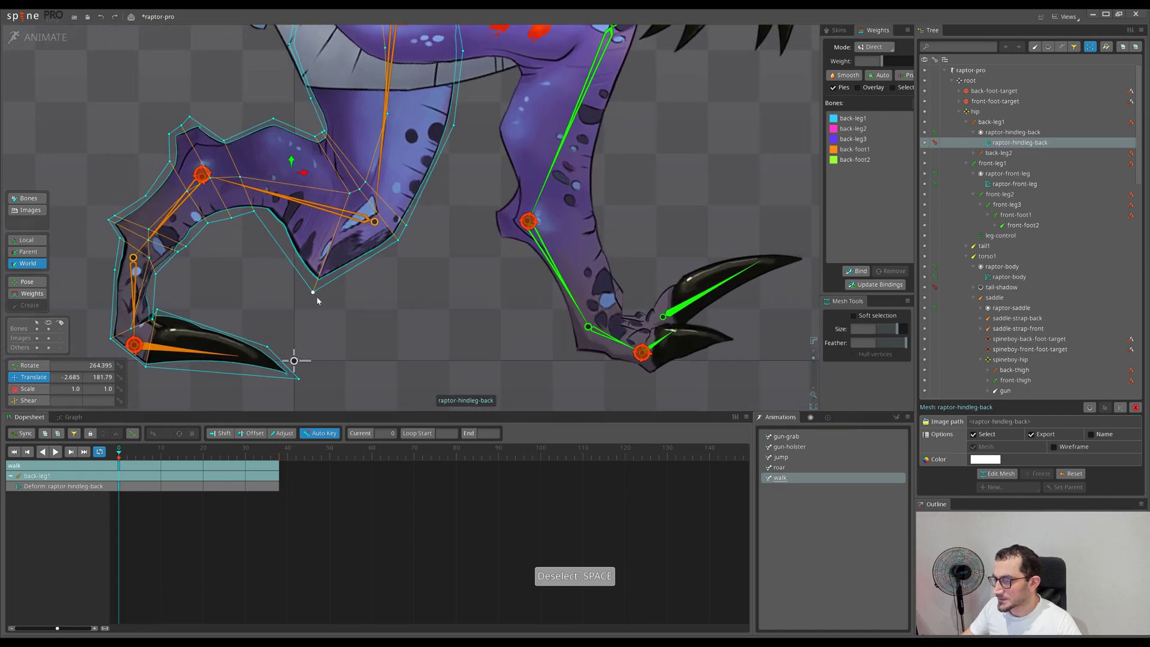
click(313, 293)
scroll(318, 322, up, 3)
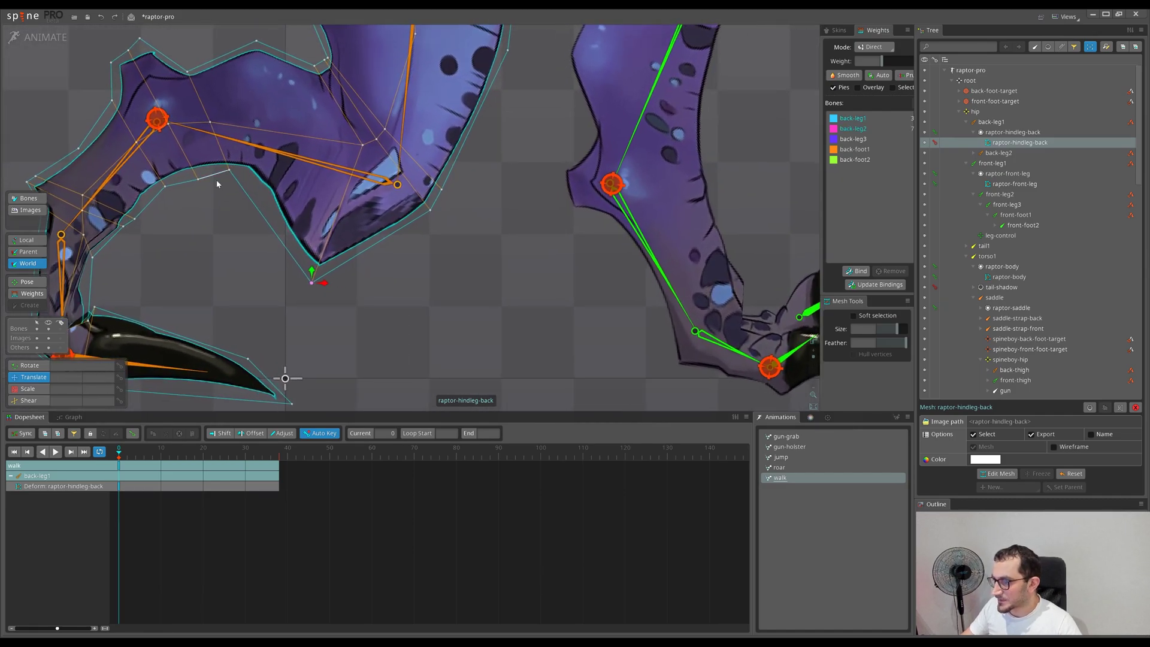
drag(314, 288, 322, 275)
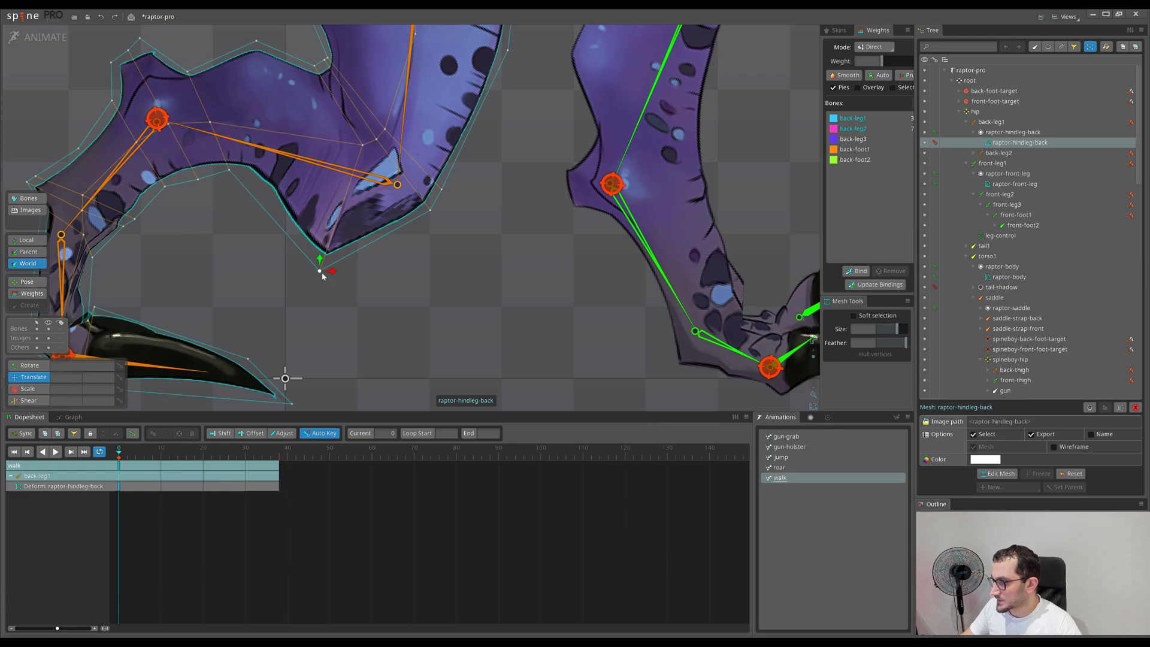
Step: Reposition the interior knee vertices of the raptor-hindleg-back mesh one by one to even out the bend, leaving no vertices selected
key(space)
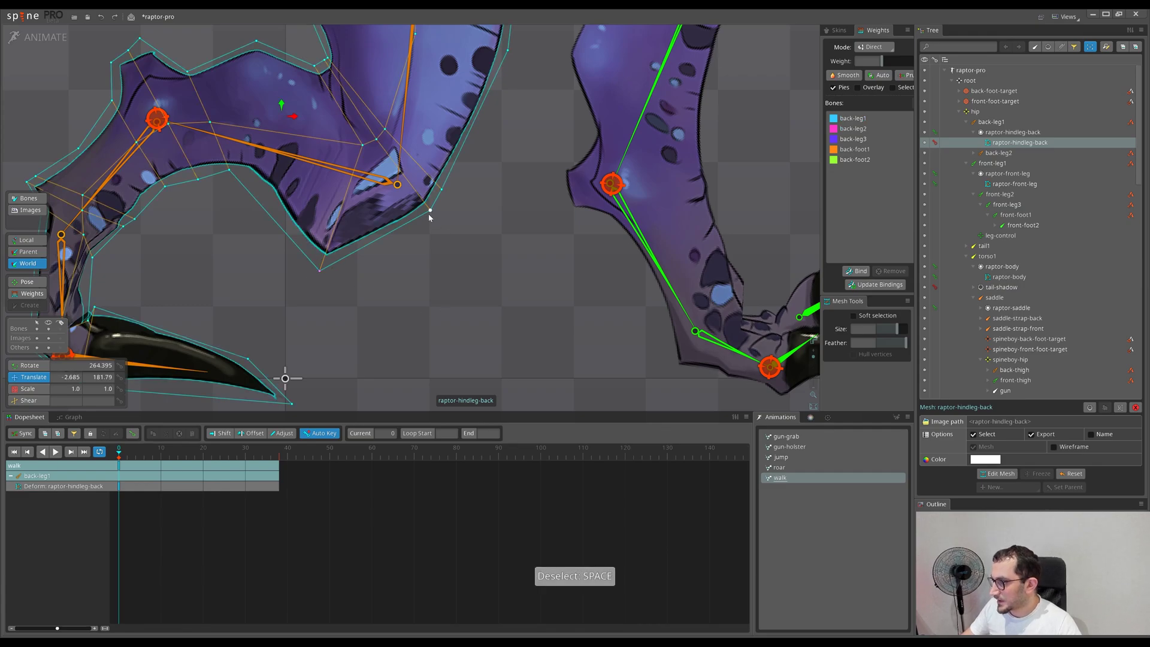
click(431, 210)
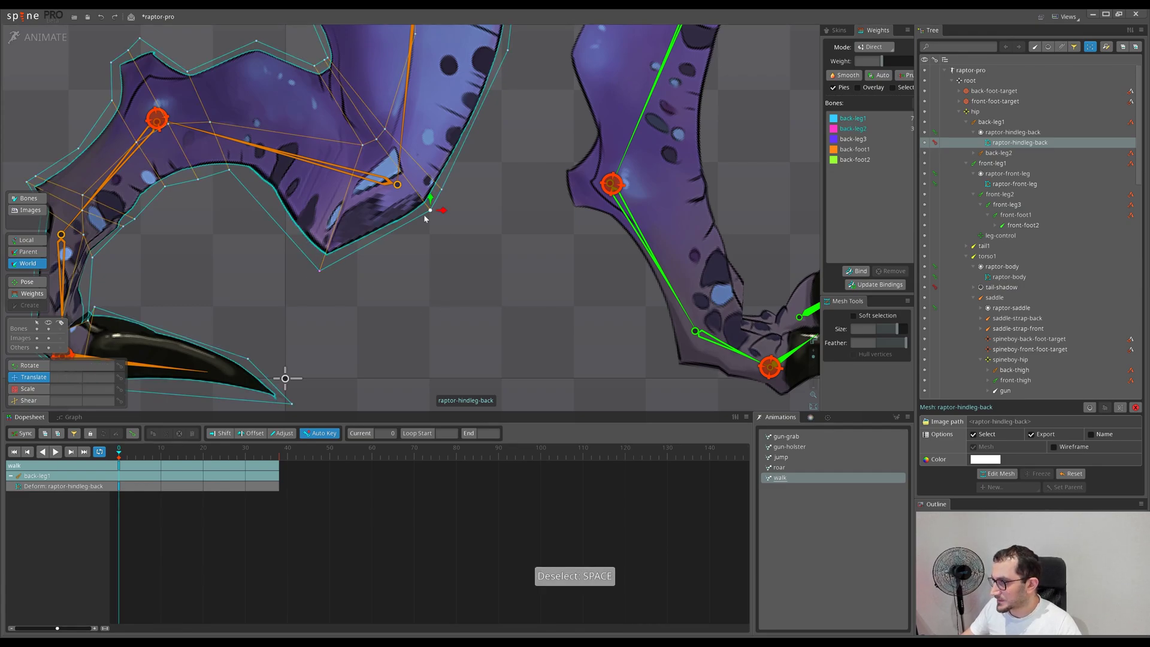
click(362, 148)
scroll(397, 258, up, 1)
drag(398, 257, 428, 297)
drag(385, 173, 343, 178)
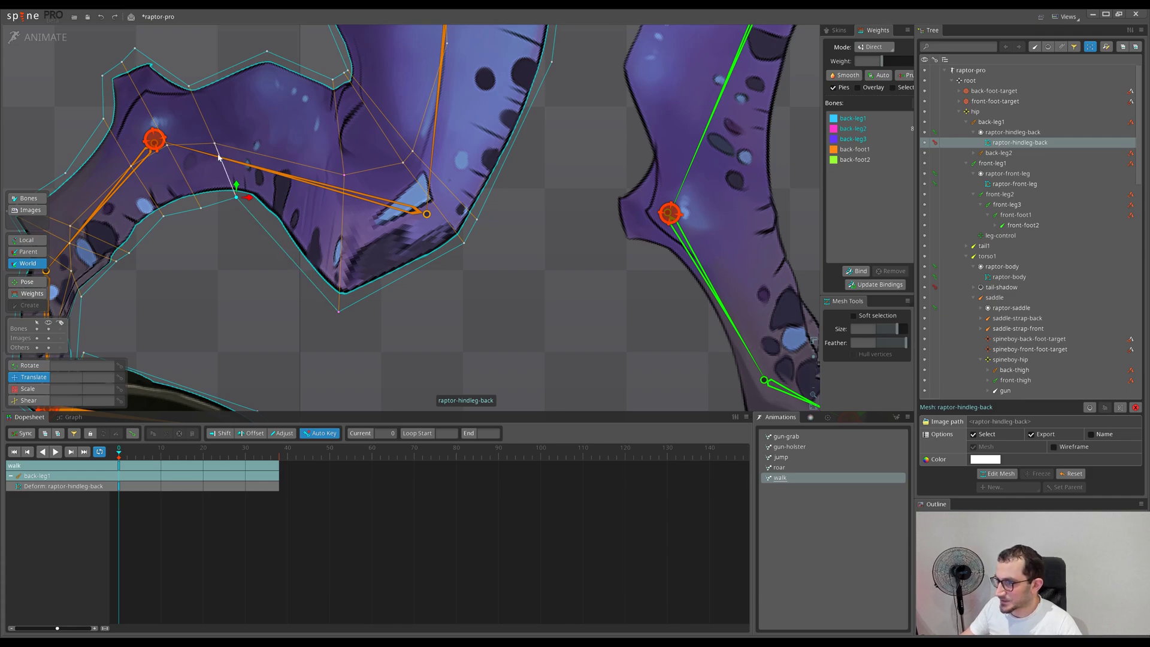
drag(414, 286, 394, 273)
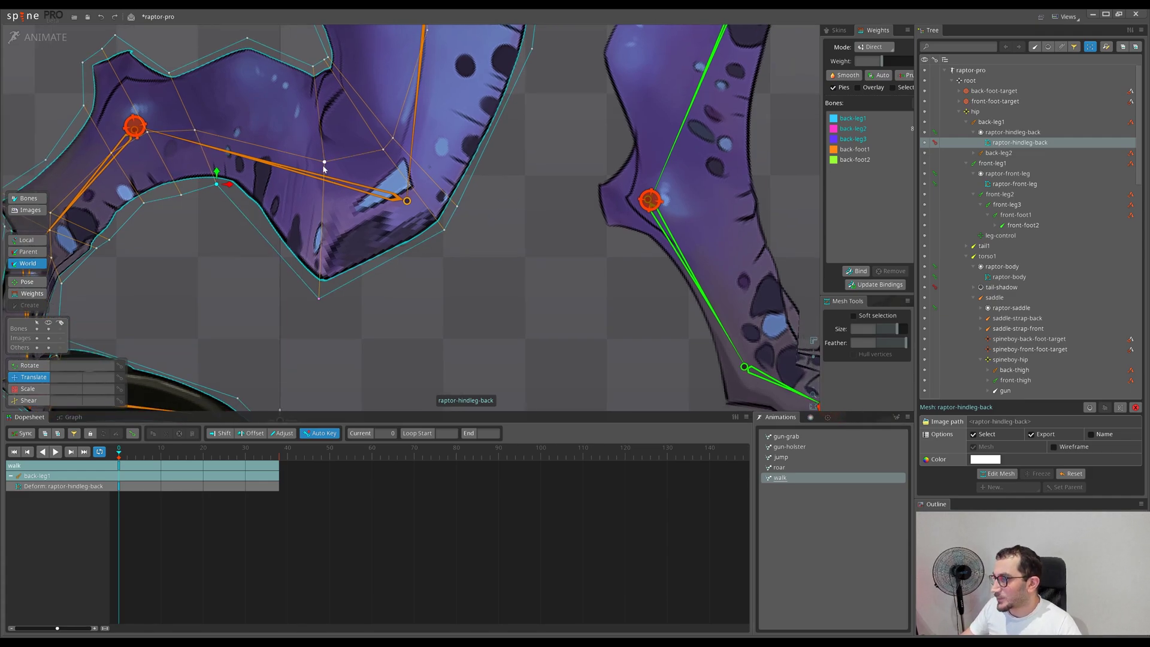
drag(326, 164, 326, 180)
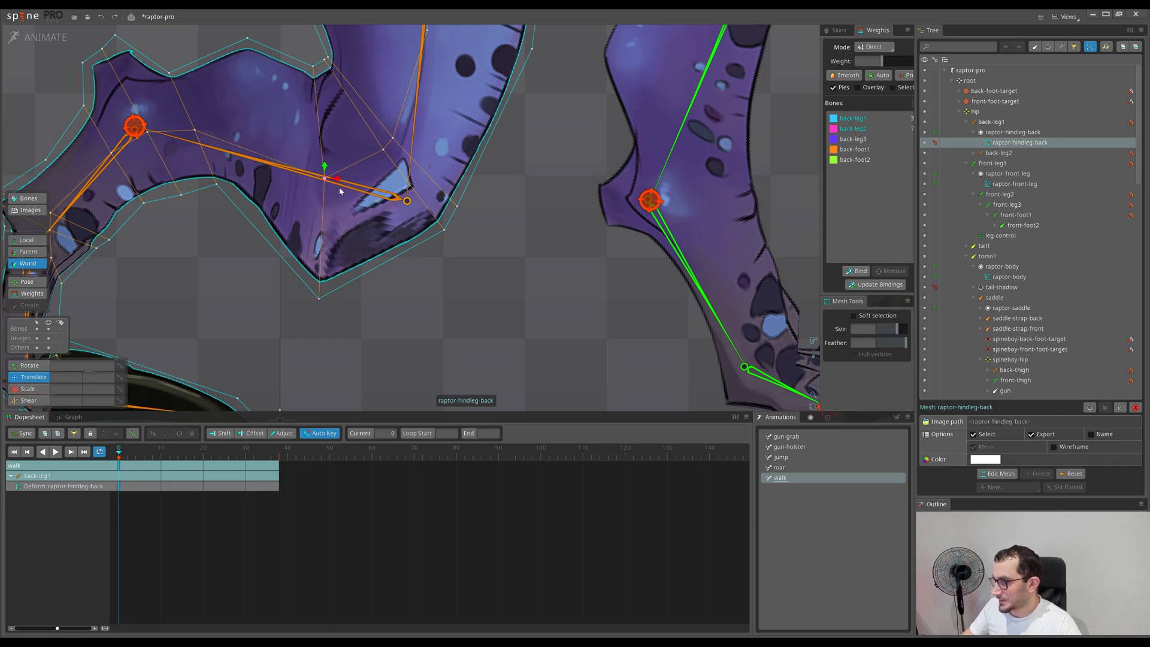
drag(501, 160, 414, 274)
scroll(272, 249, up, 3)
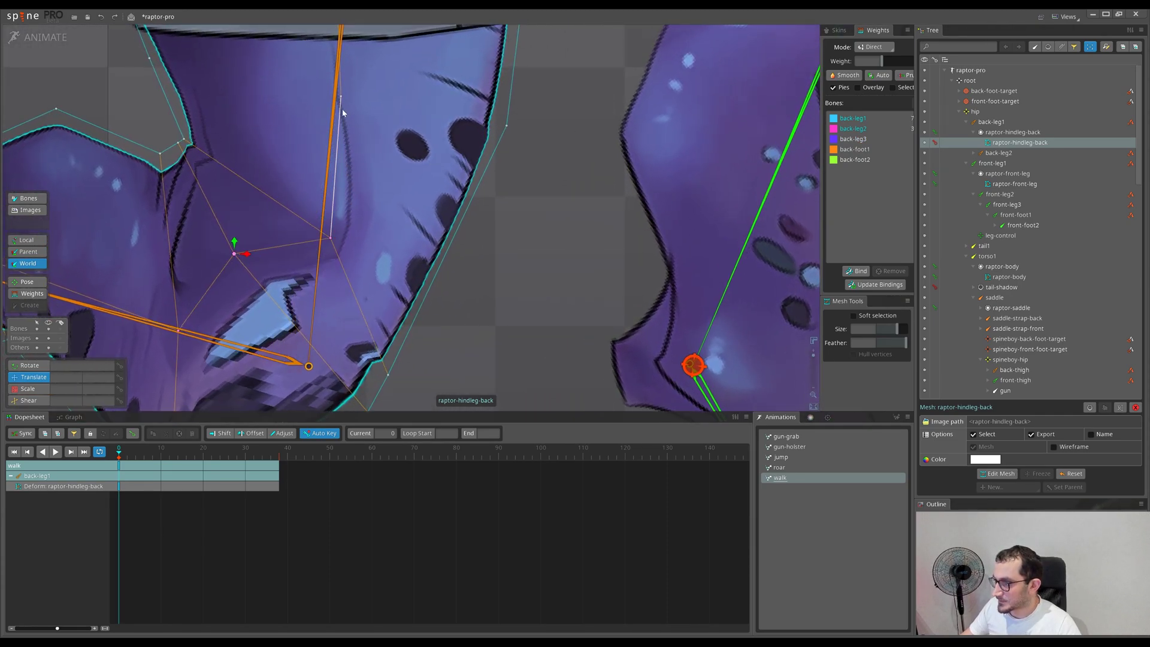
scroll(496, 198, down, 2)
drag(490, 310, 472, 236)
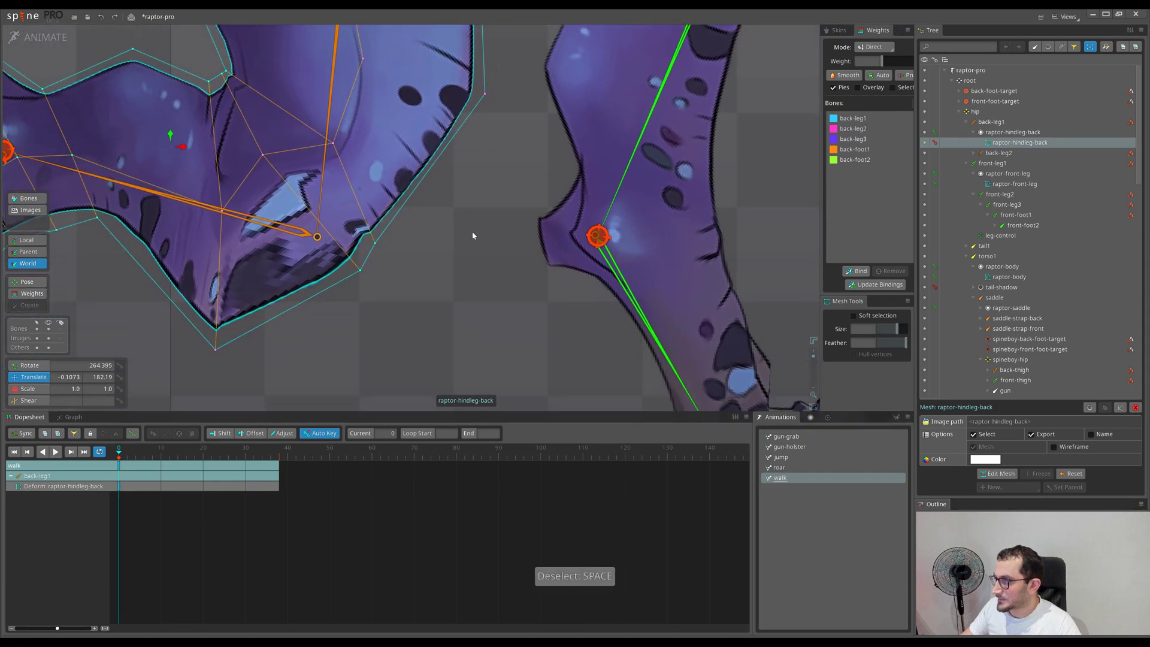
scroll(472, 231, down, 5)
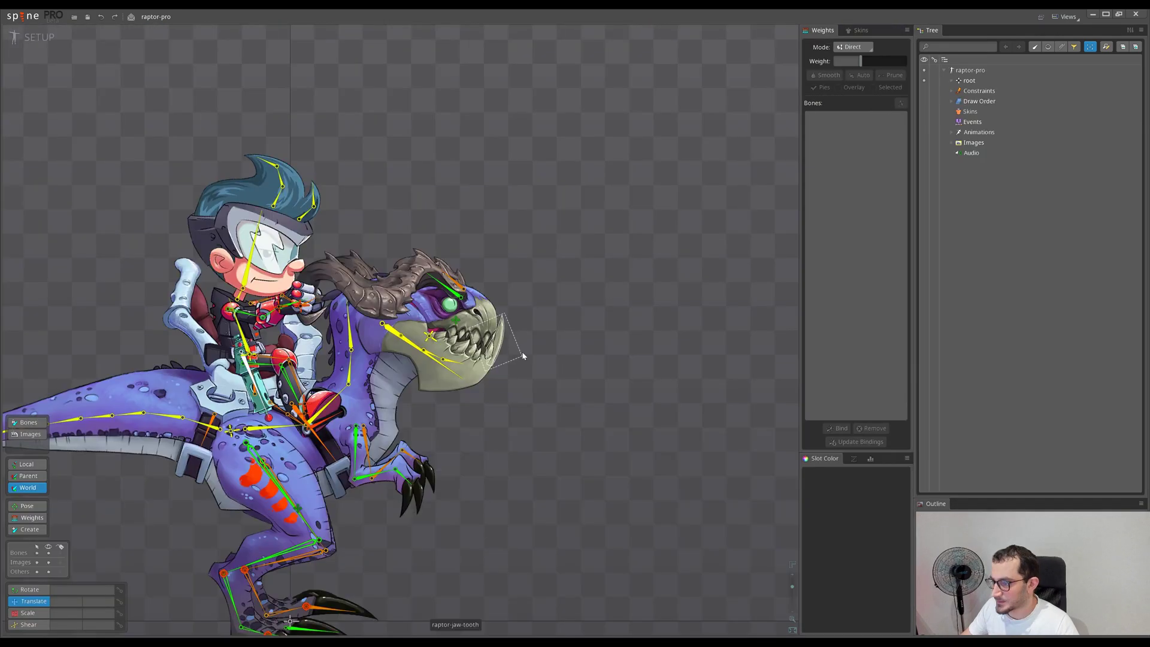
Step: Select the raptor-body mesh and its connected ring of vertices around the eyeball
click(522, 356)
scroll(525, 390, up, 8)
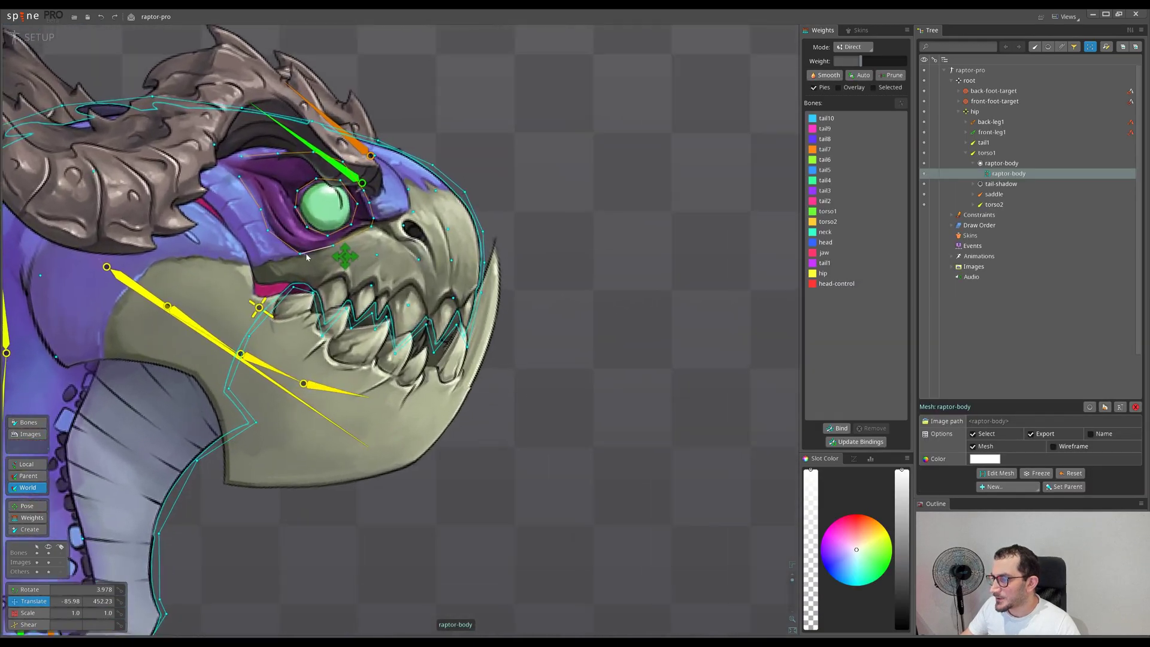
scroll(306, 256, up, 3)
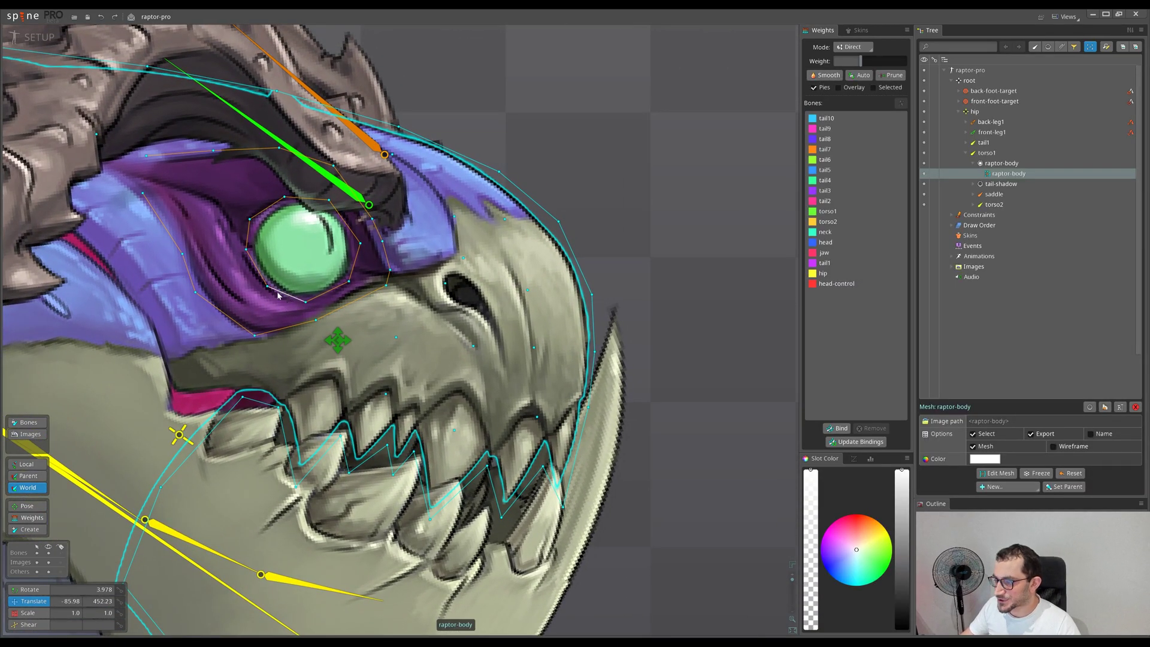
click(277, 294)
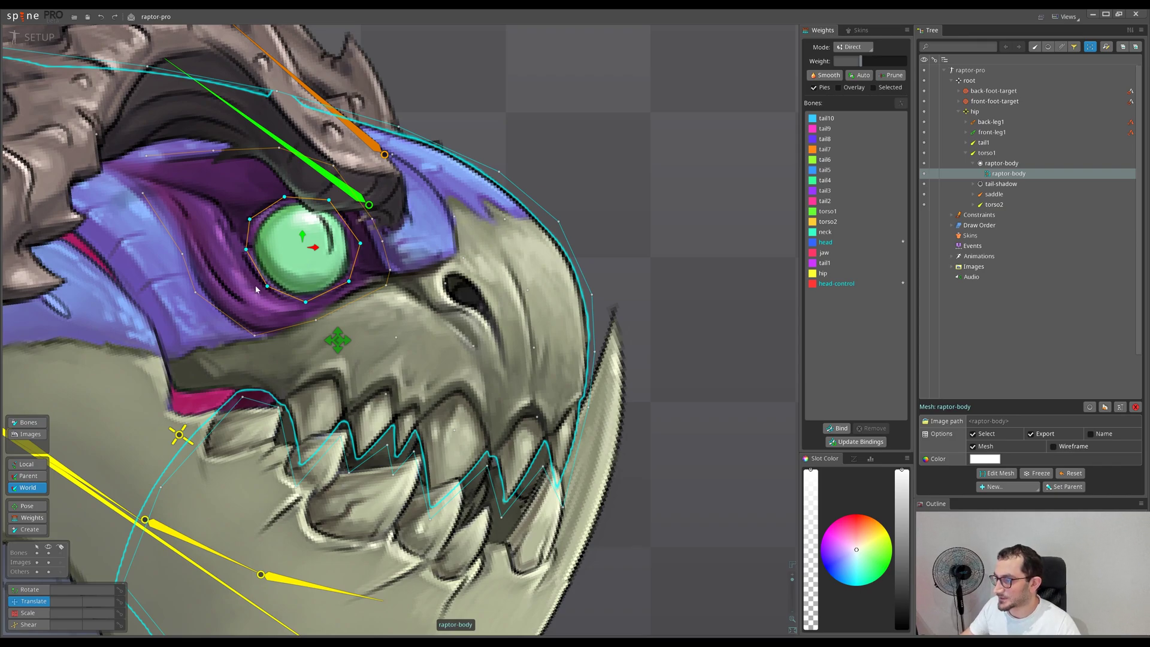
scroll(288, 293, down, 3)
scroll(327, 287, up, 3)
drag(352, 364, 343, 291)
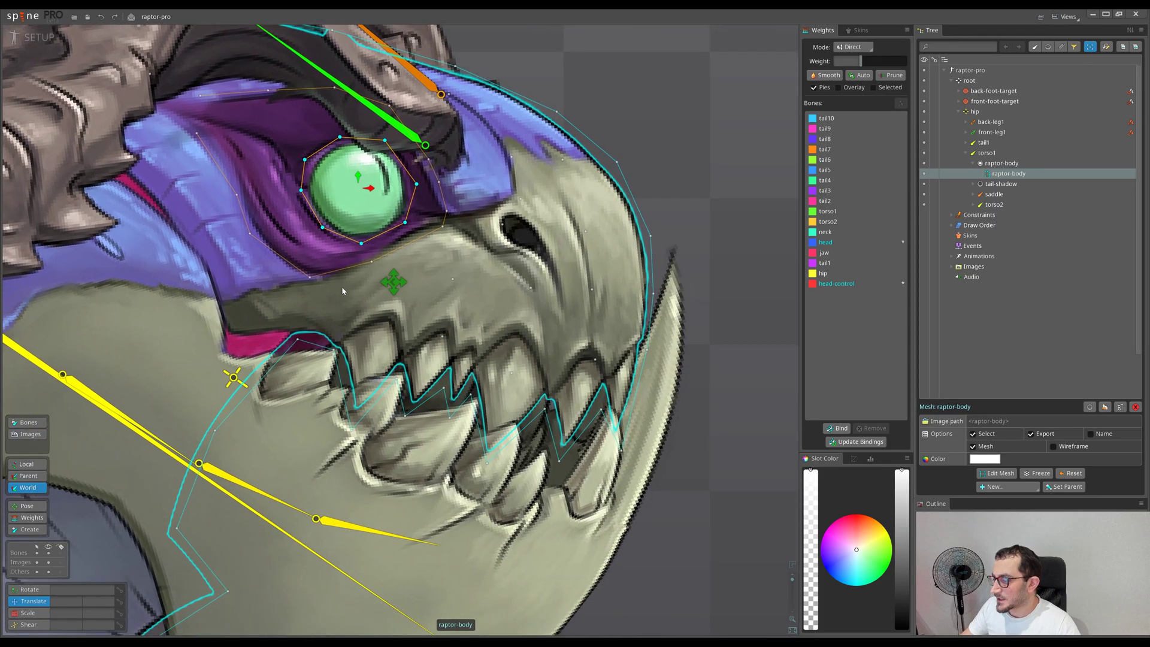
scroll(342, 291, down, 2)
scroll(462, 356, up, 5)
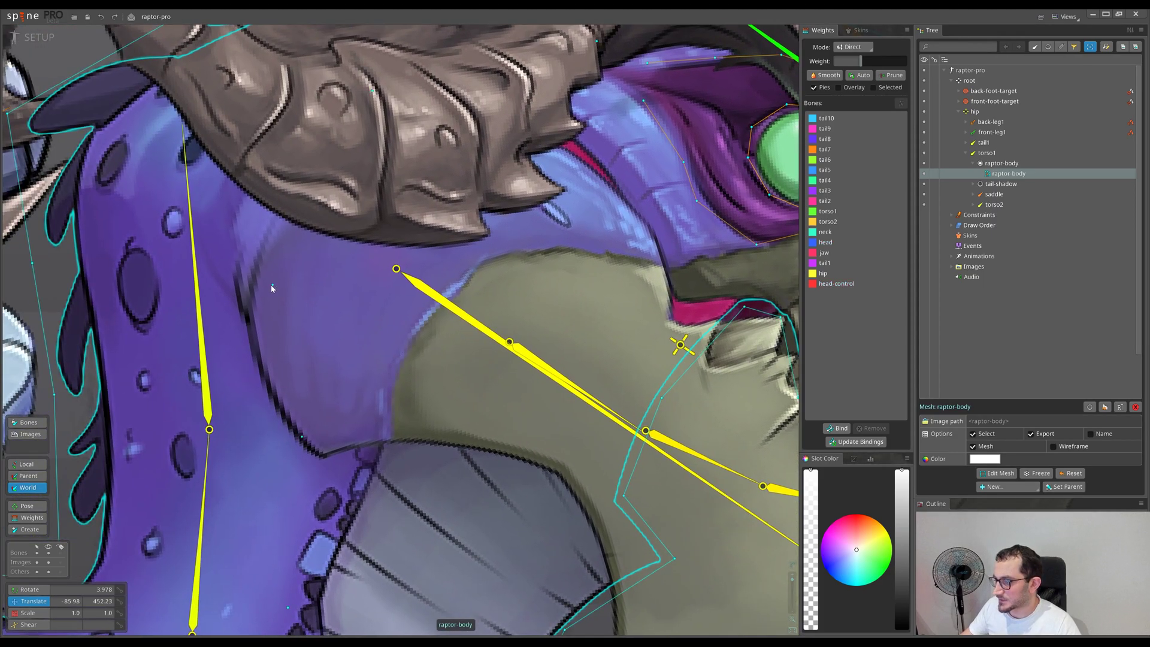
Step: Select the single raptor-body vertex on the cheek behind the jaw to inspect its bone weights
click(273, 286)
click(273, 285)
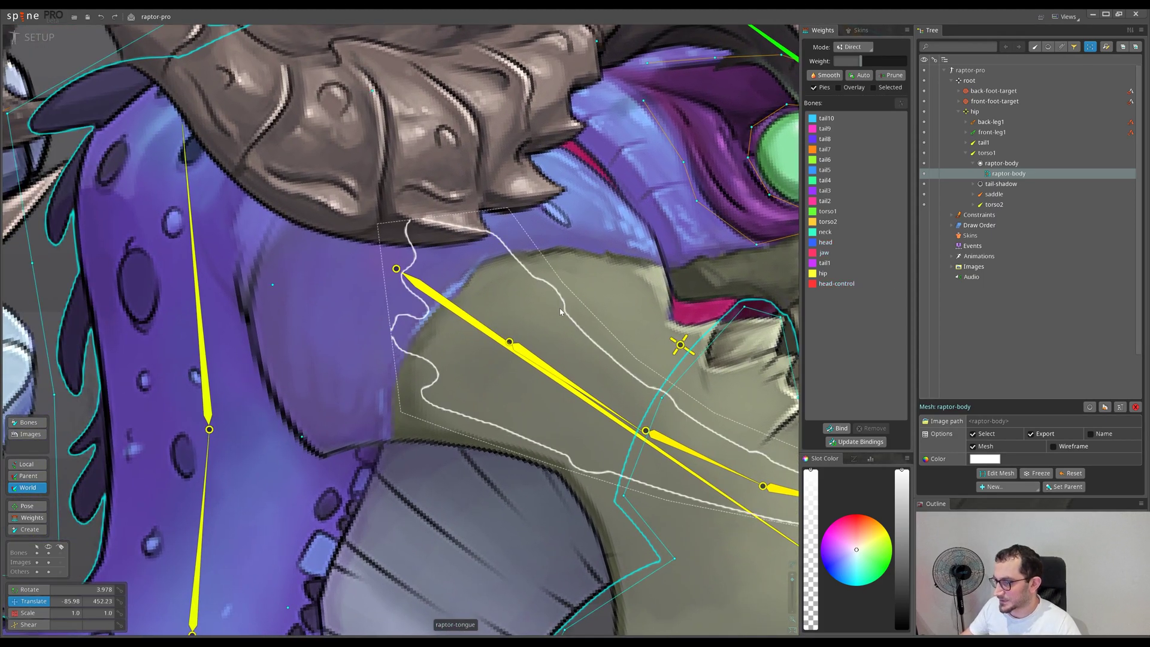
click(273, 286)
Step: Select the raptor-body vertex loop around the eye socket, add the loop around the eyeball, and clear the selection
drag(626, 283, 351, 331)
drag(152, 178, 190, 214)
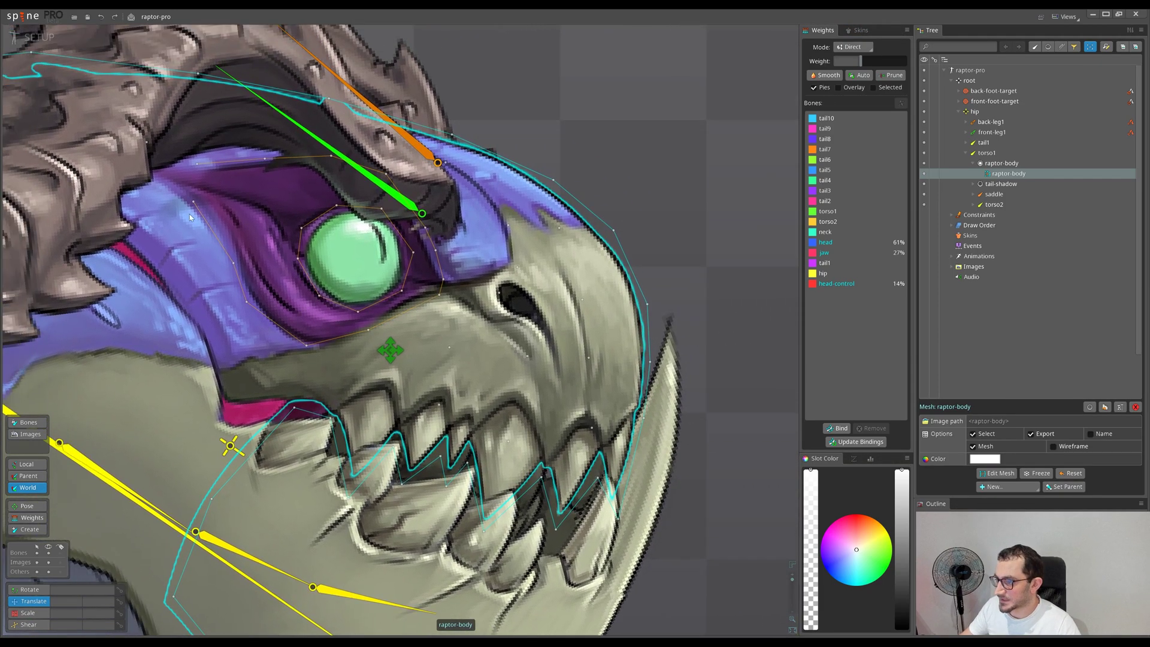
click(192, 205)
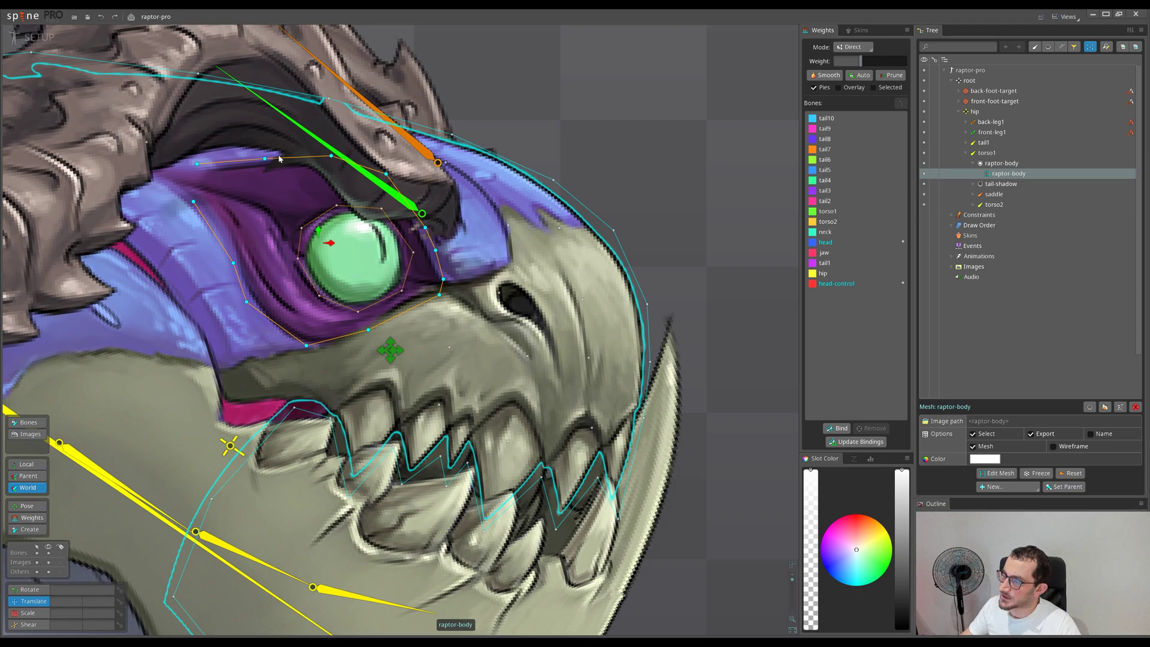
scroll(352, 186, up, 1)
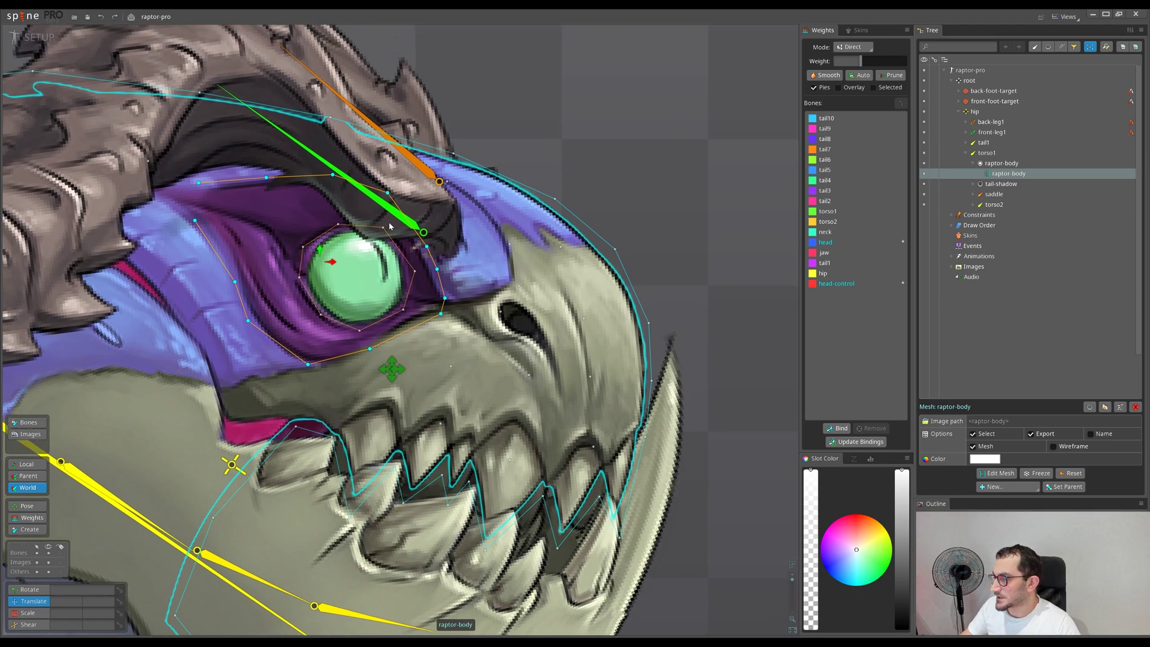
scroll(341, 216, up, 2)
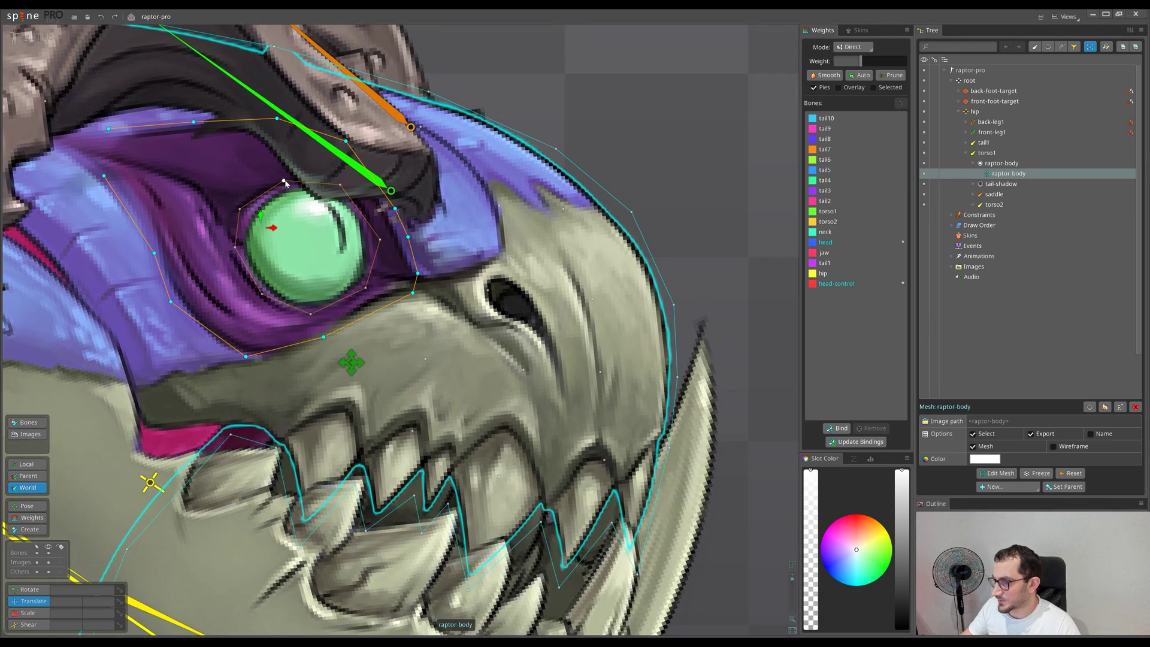
double_click(286, 182)
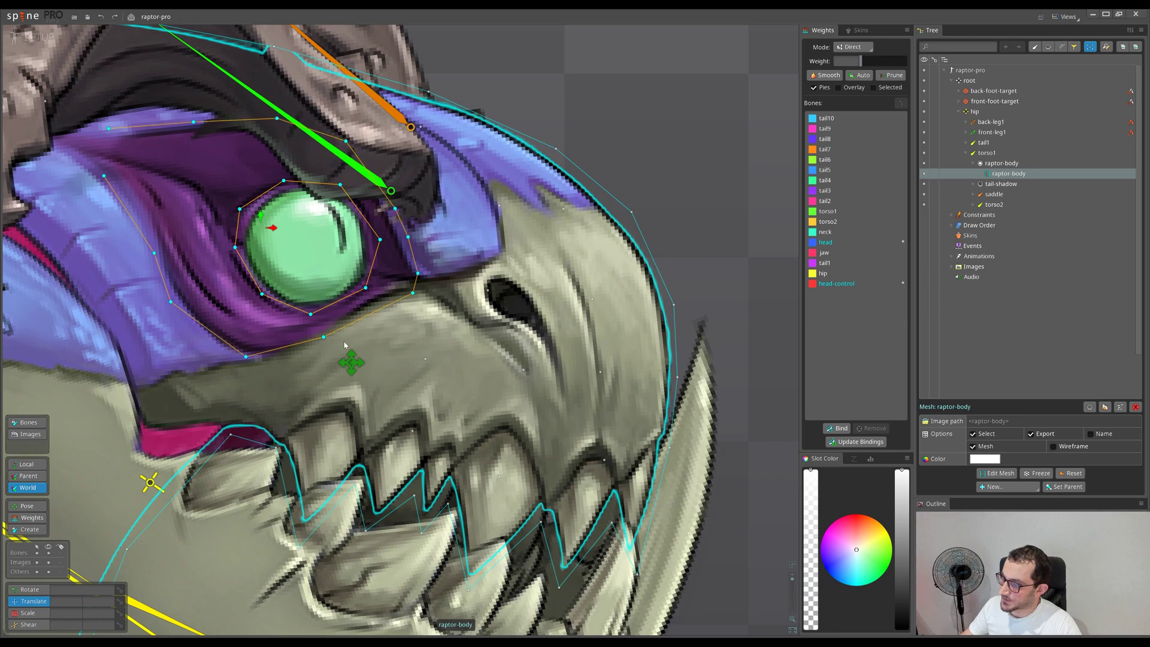
scroll(419, 300, down, 3)
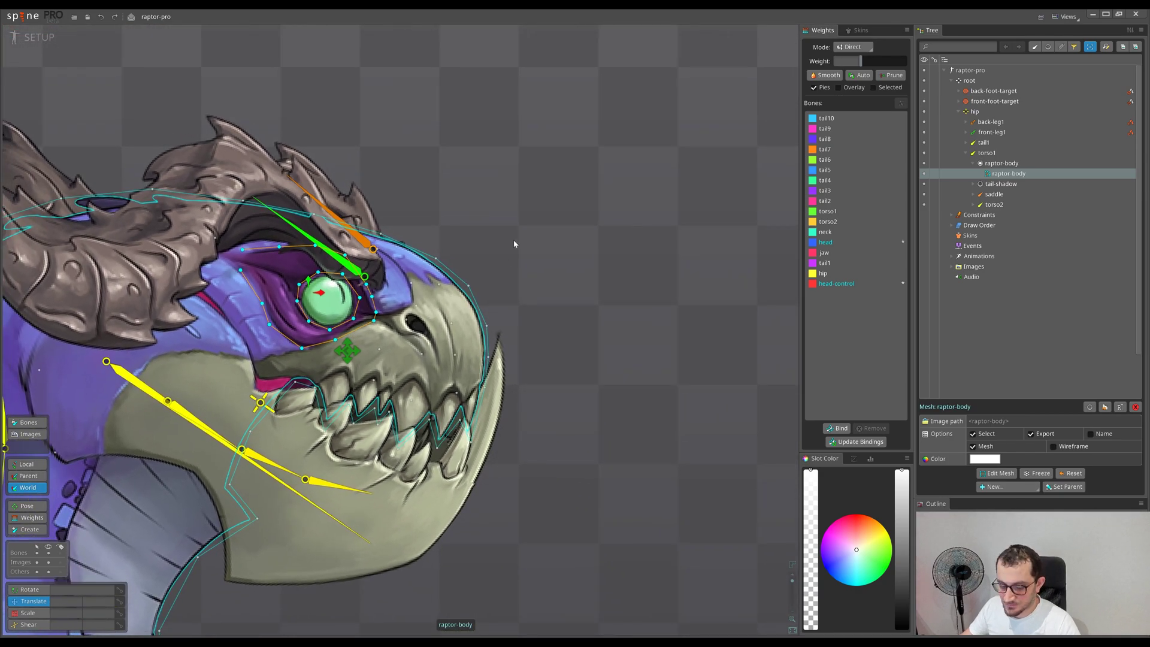
key(Escape)
Step: Reselect the raptor-body mesh and select all of its vertices around the eyeball and eye socket
scroll(514, 242, down, 4)
scroll(564, 391, up, 1)
scroll(581, 393, down, 1)
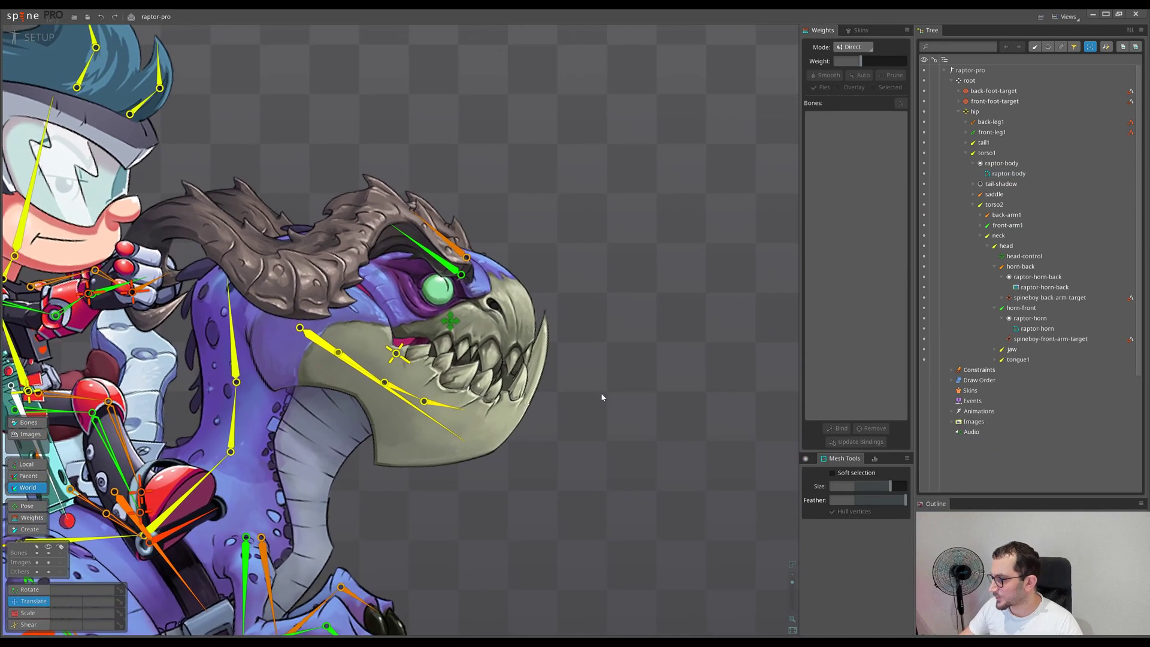
scroll(590, 393, up, 2)
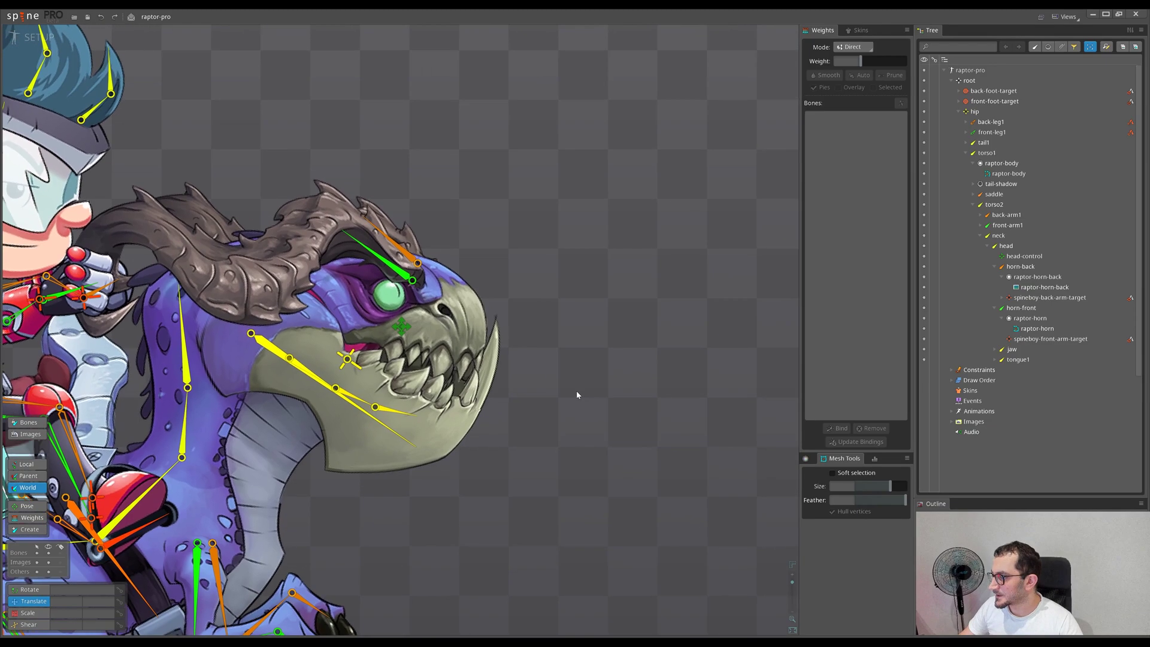
scroll(470, 302, up, 2)
click(469, 301)
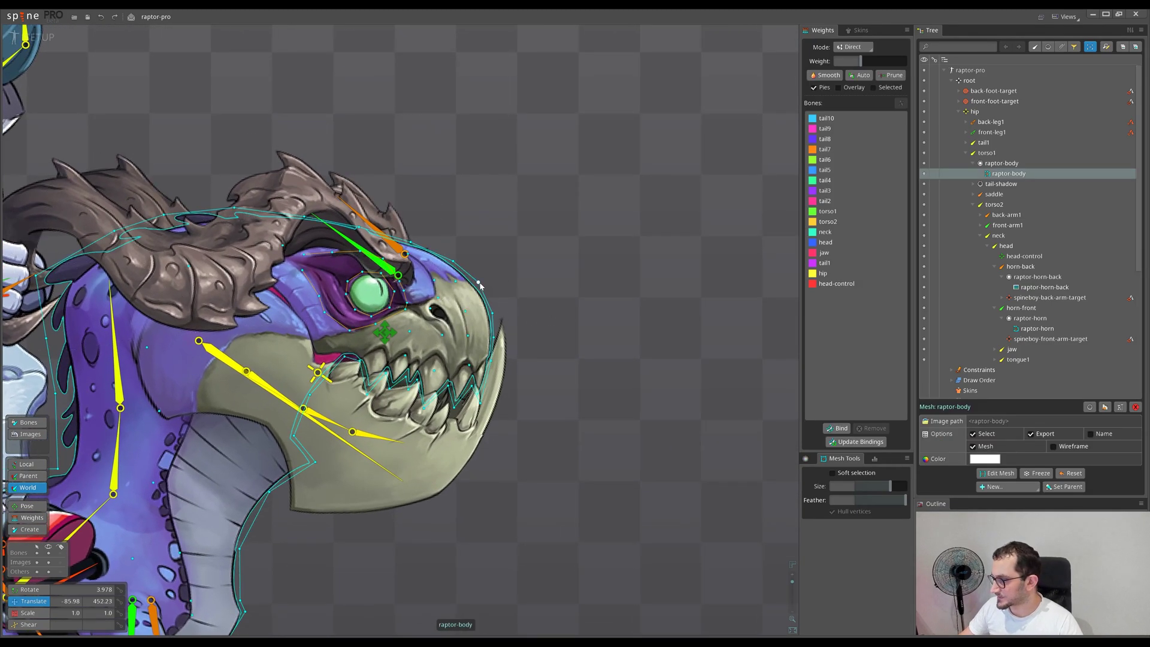
drag(586, 321, 547, 271)
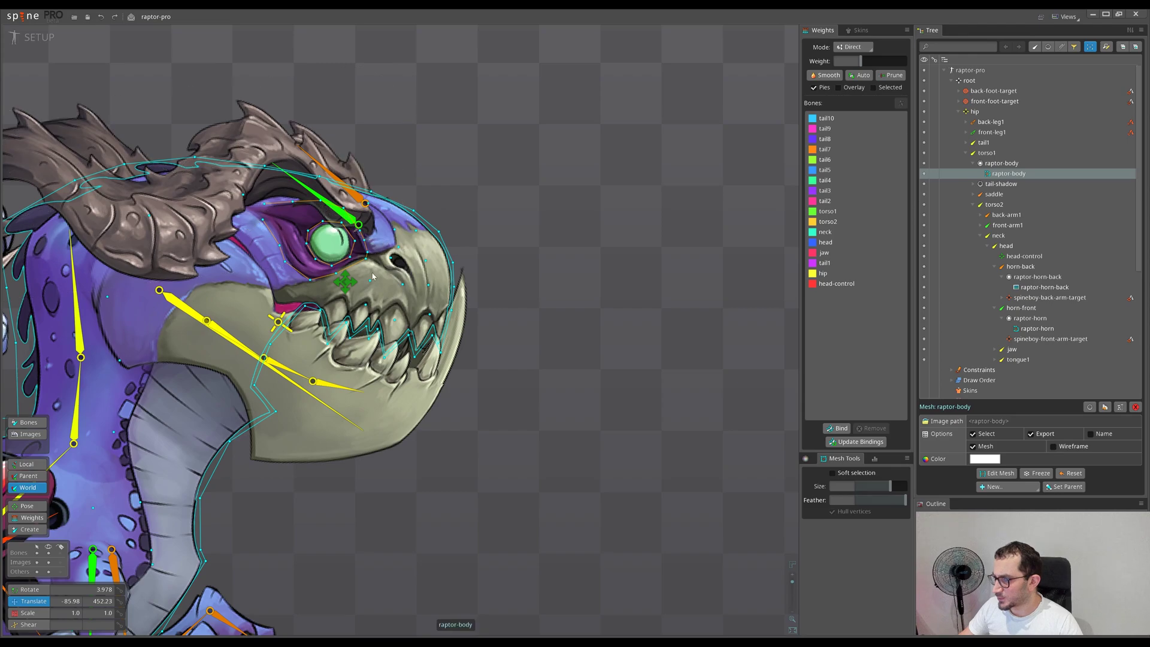
scroll(527, 385, down, 1)
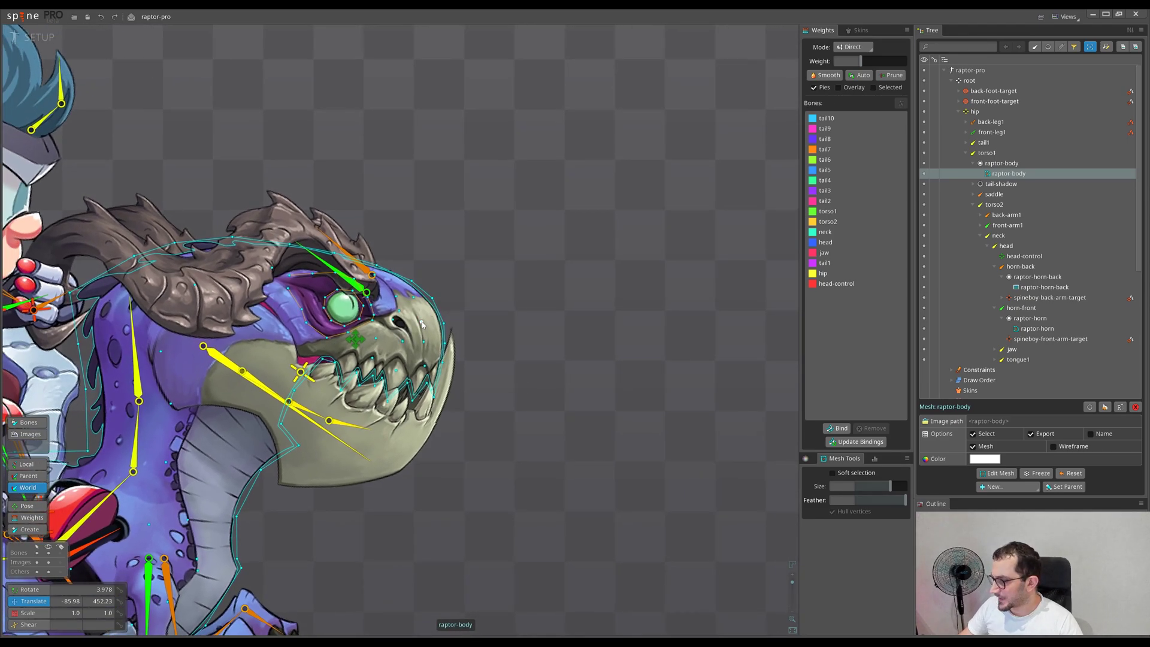
scroll(362, 307, up, 2)
click(298, 310)
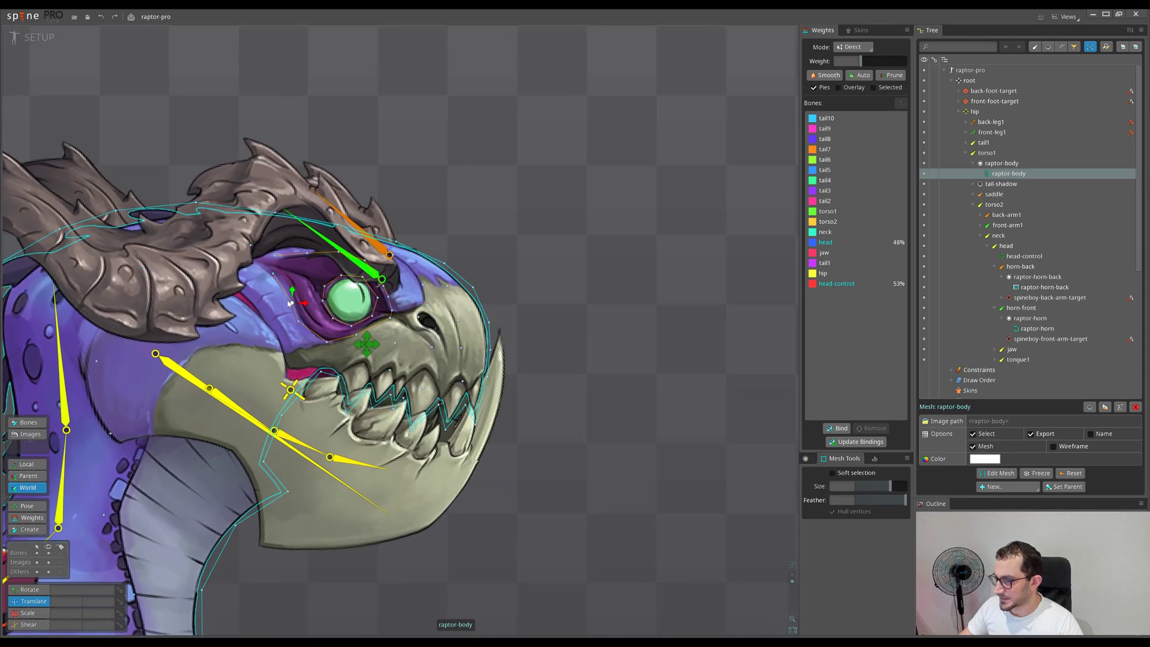
drag(270, 253, 394, 348)
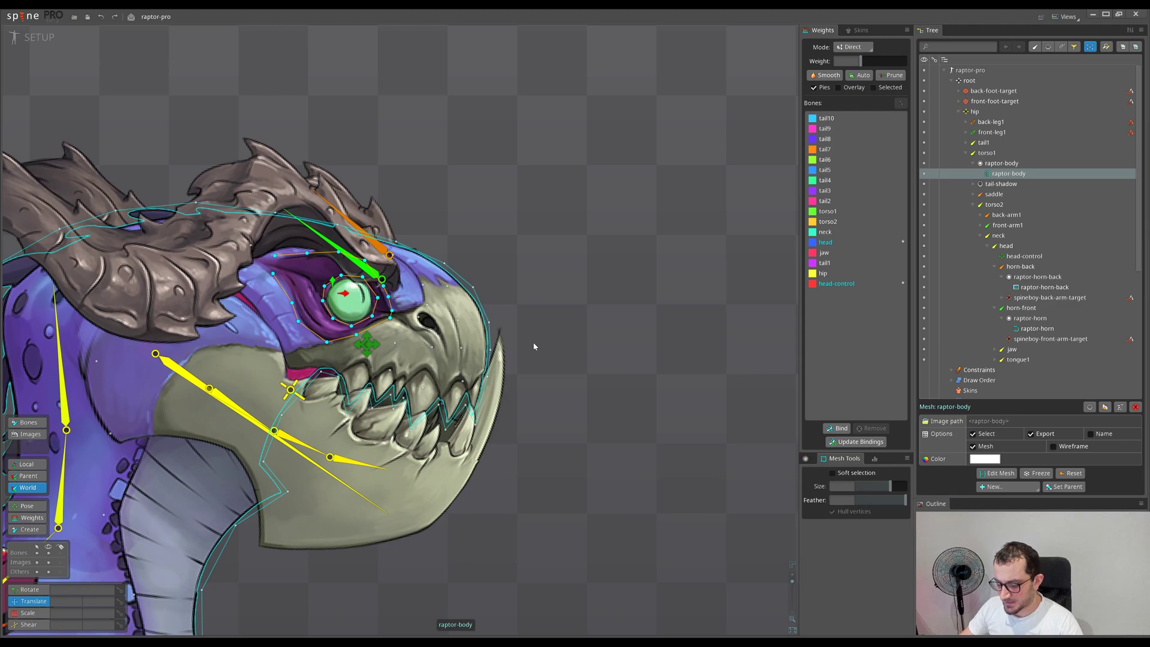
Step: Store the selected eye vertices as selection 1 and copy their vertex positions
key(ctrl+1)
scroll(533, 343, down, 2)
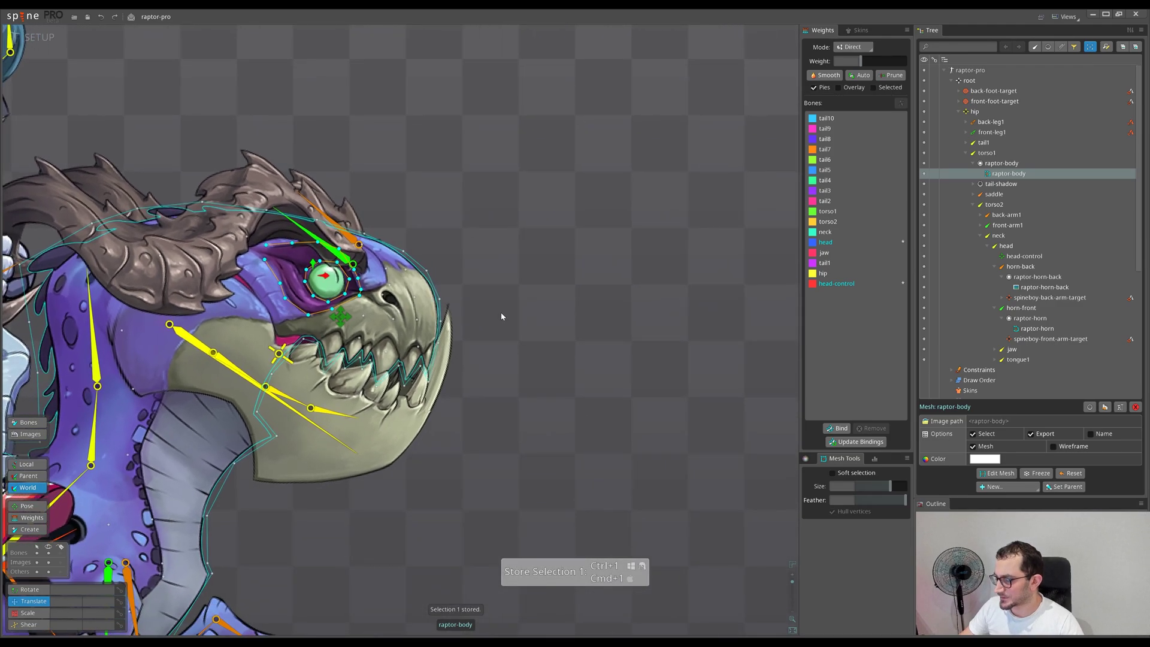
key(ctrl+z)
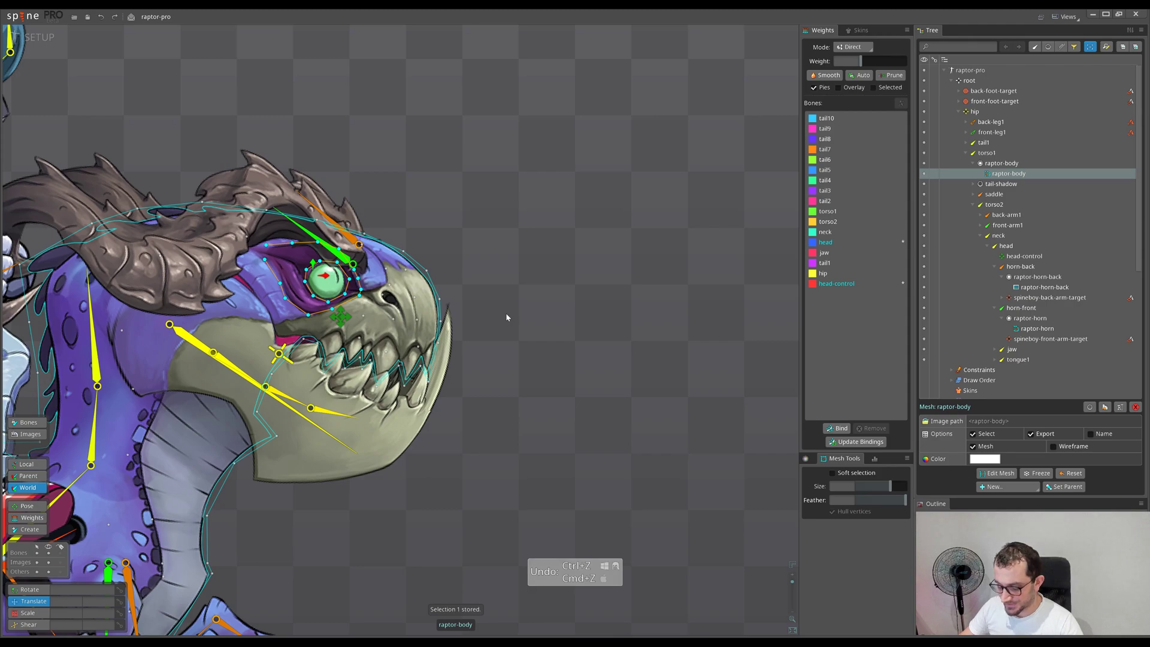
key(ctrl+c)
scroll(519, 325, up, 2)
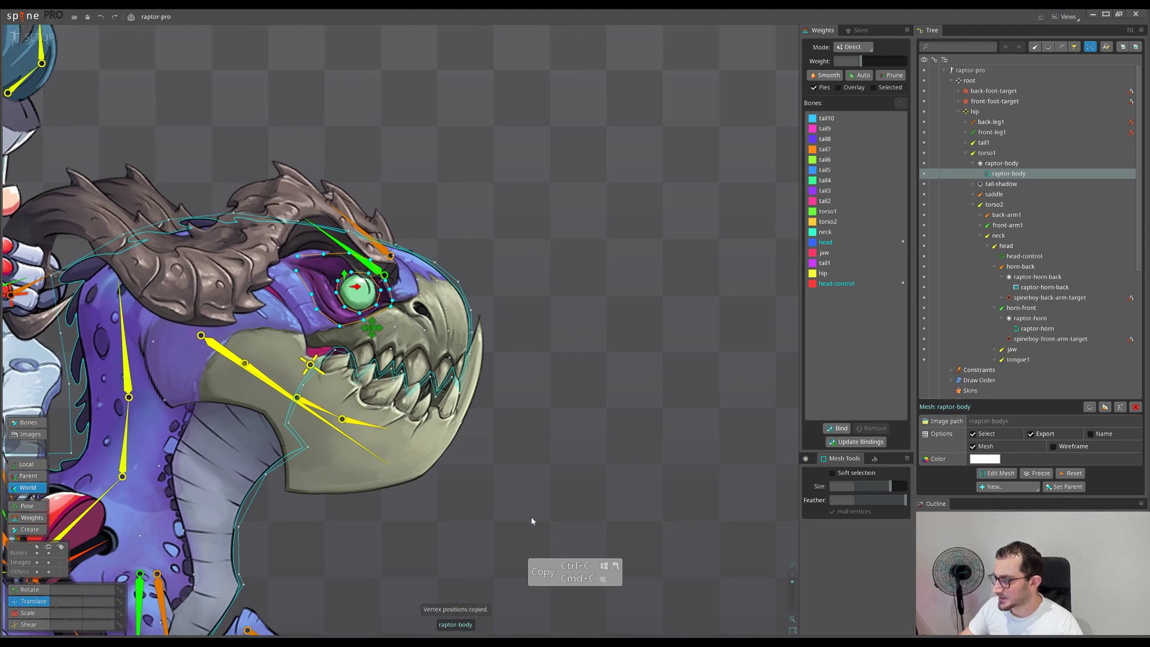
Step: Deform the front of the raptor's head by moving raptor-body snout vertices with soft selection turned on, and deselect the vertices
scroll(552, 376, up, 3)
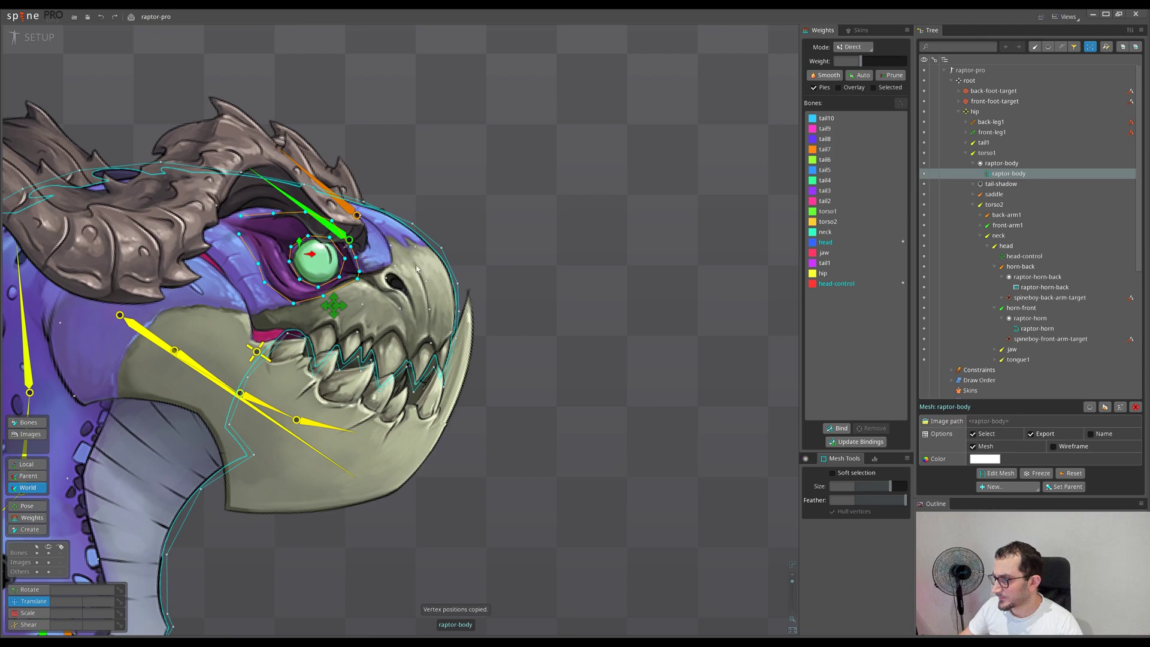
key(space)
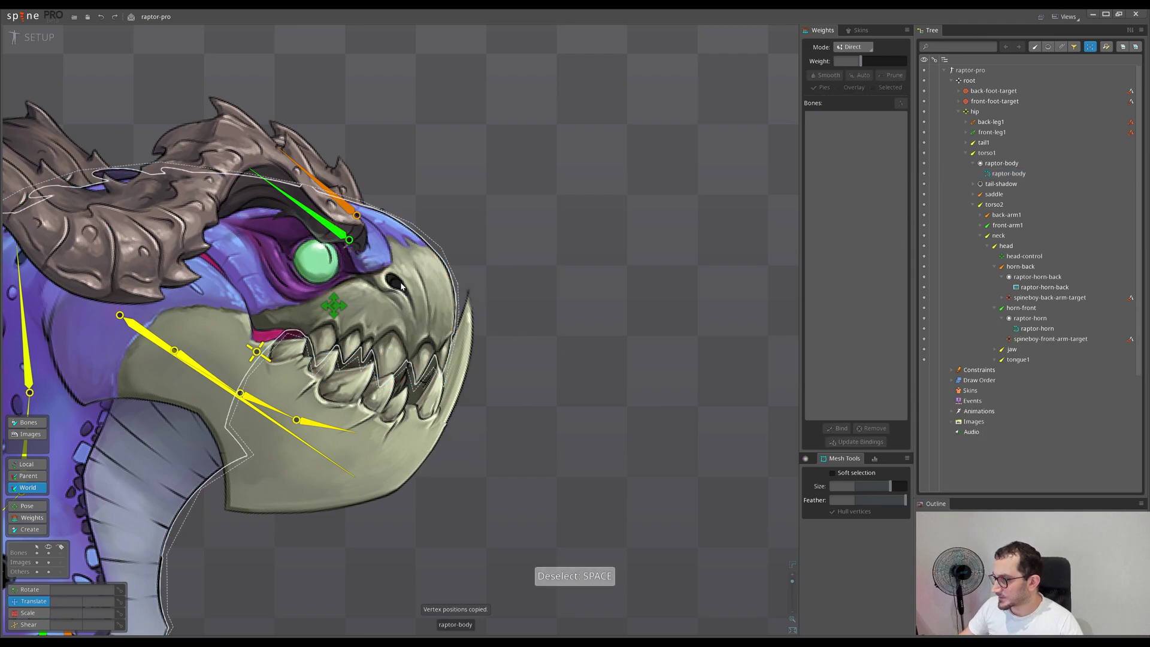
click(401, 286)
click(855, 473)
scroll(572, 418, down, 2)
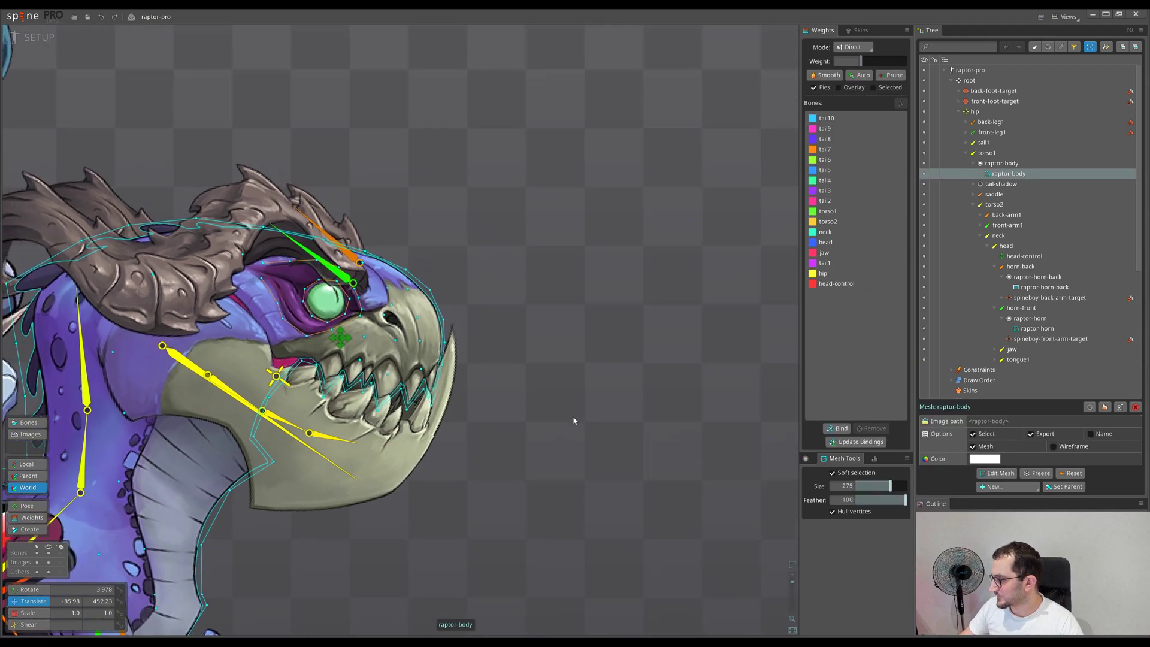
scroll(491, 372, down, 1)
scroll(458, 342, up, 2)
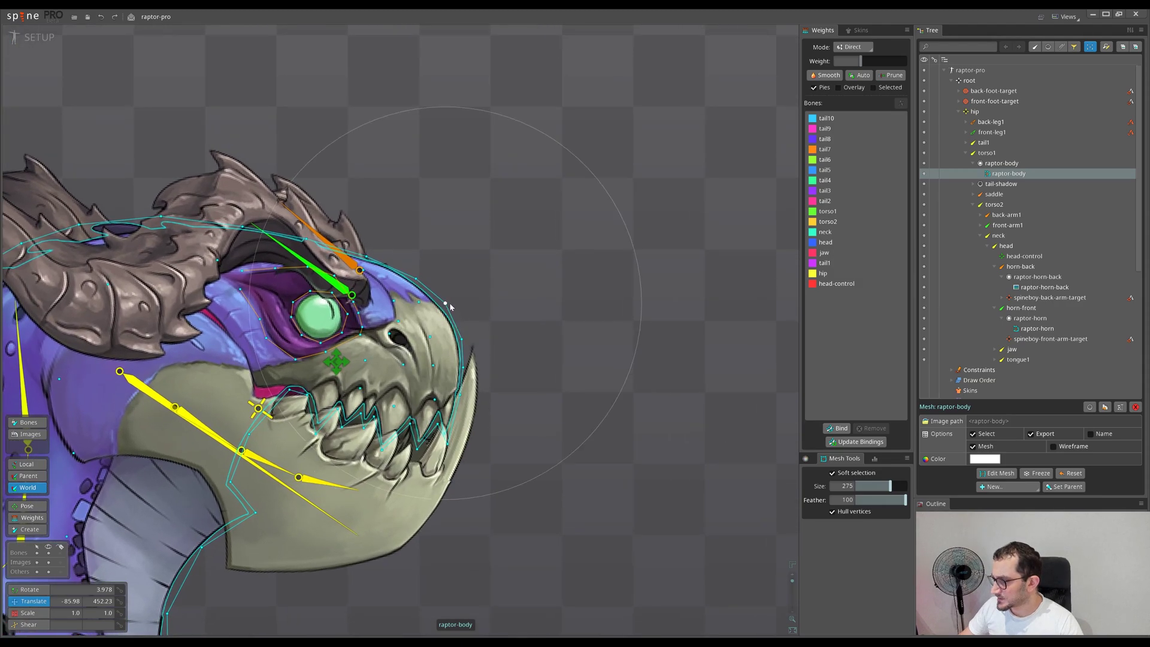
drag(445, 304, 570, 342)
key(space)
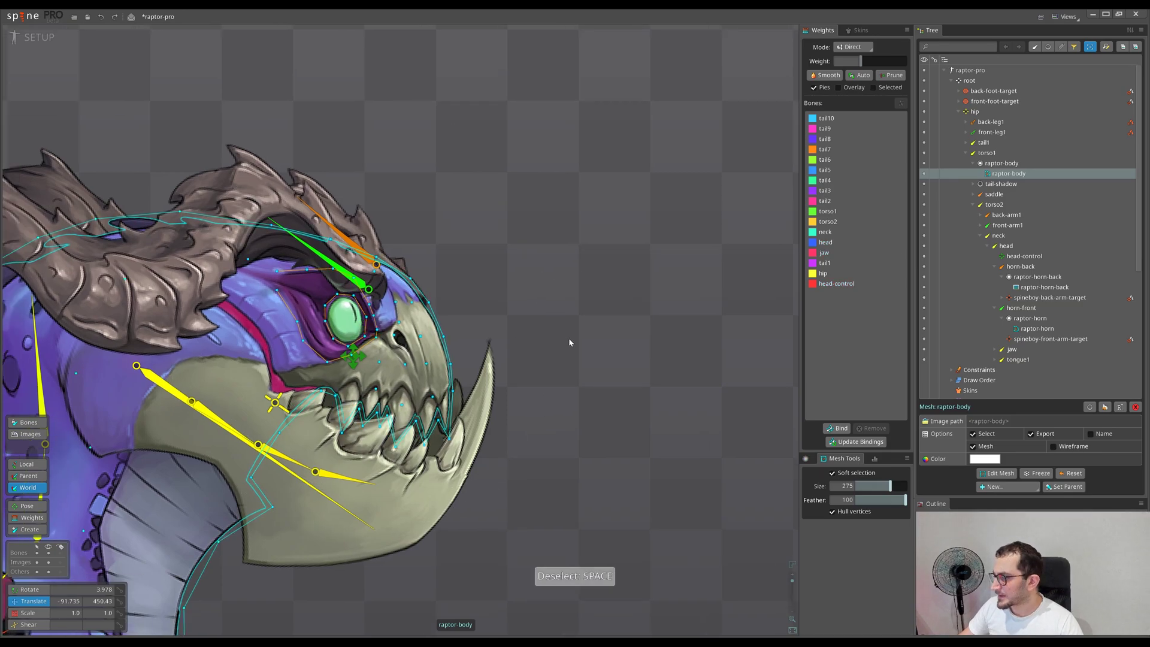
drag(588, 393, 508, 372)
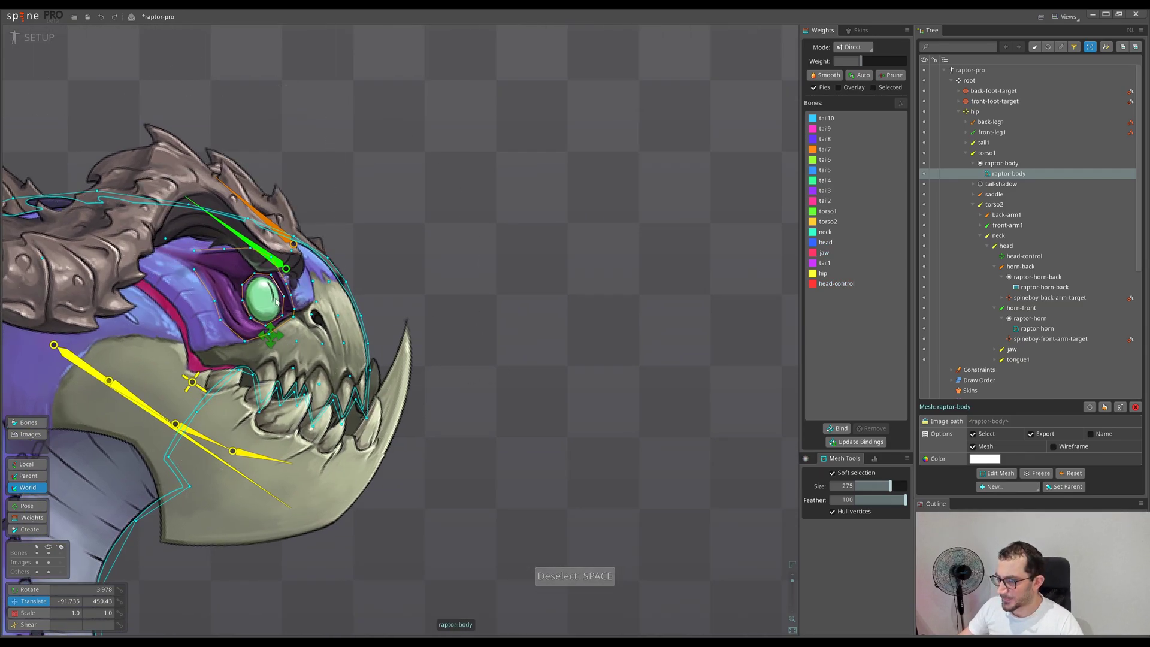
Step: Reselect the raptor-body mesh and turn off soft selection
drag(276, 366, 353, 414)
scroll(354, 413, down, 3)
scroll(347, 407, up, 2)
scroll(353, 332, up, 1)
key(space)
click(373, 361)
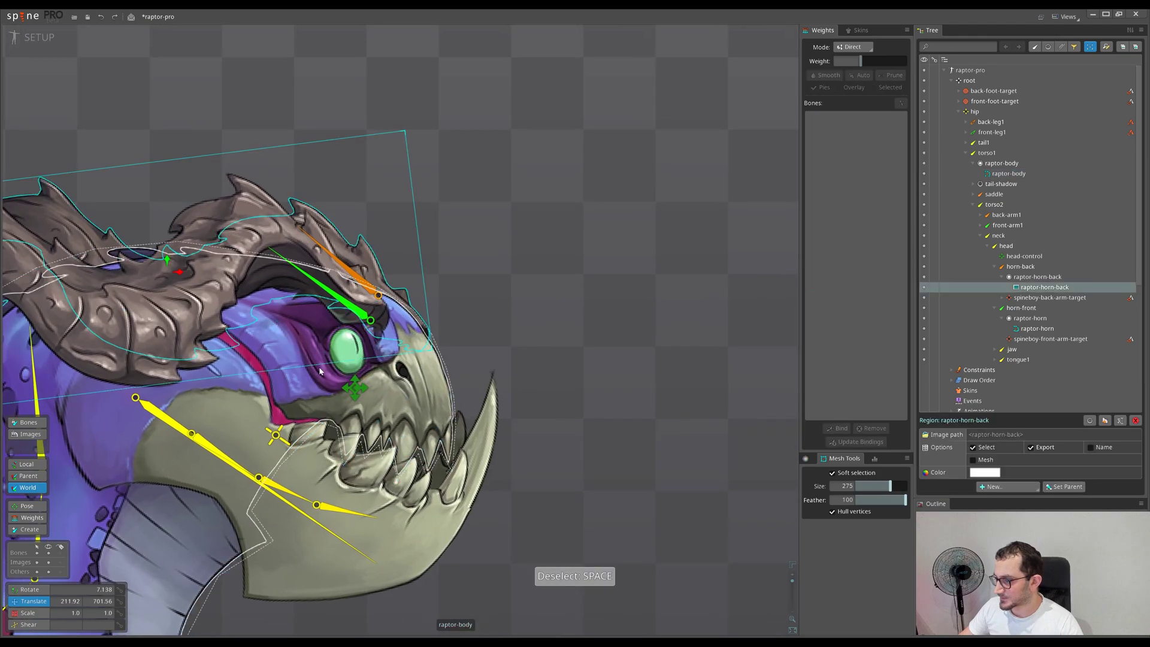
click(384, 392)
drag(387, 375, 348, 355)
click(346, 355)
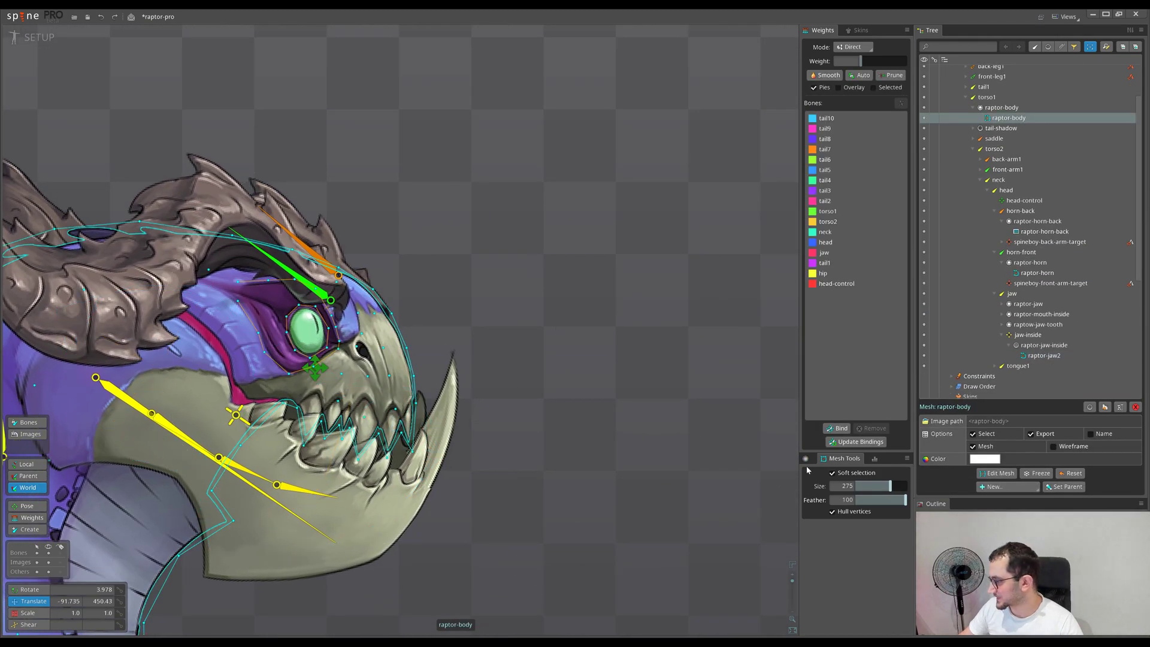
click(858, 474)
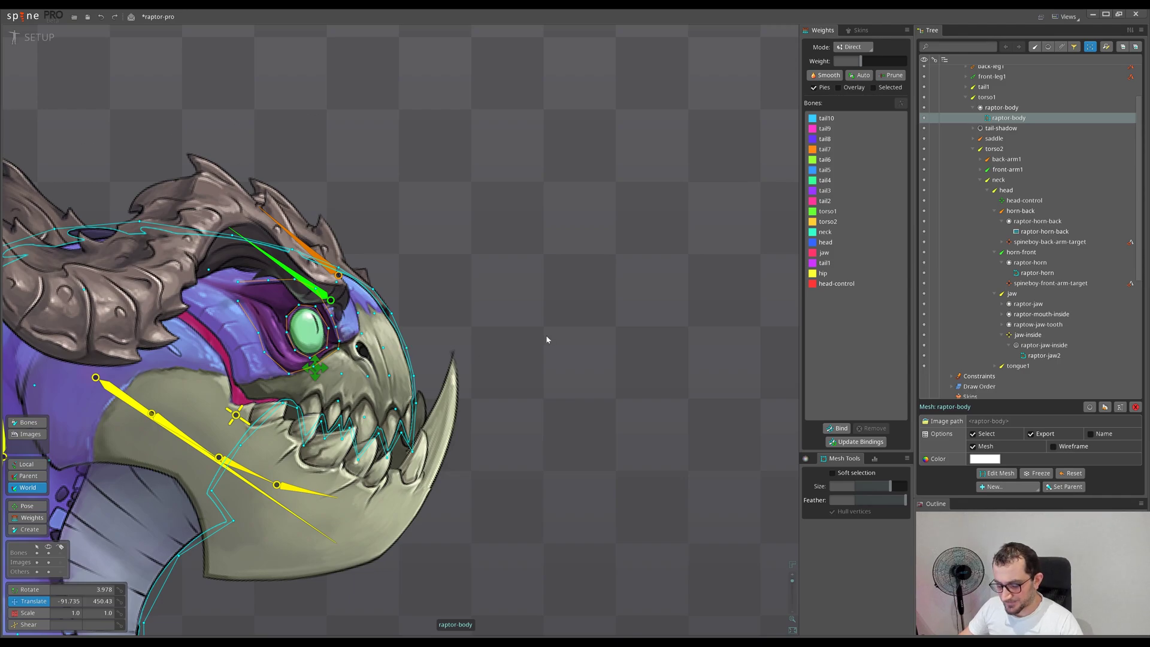
Step: Recall stored selection 1 of the eye vertices and paste the copied vertex positions onto them
key(1)
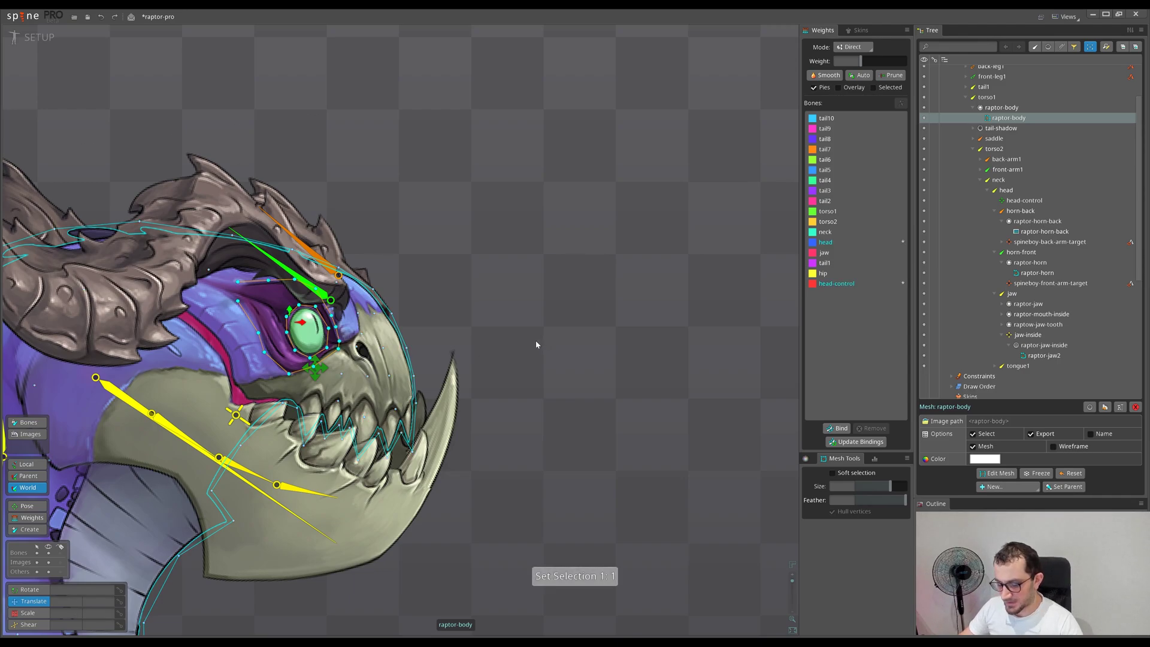
key(ctrl+v)
scroll(463, 335, down, 1)
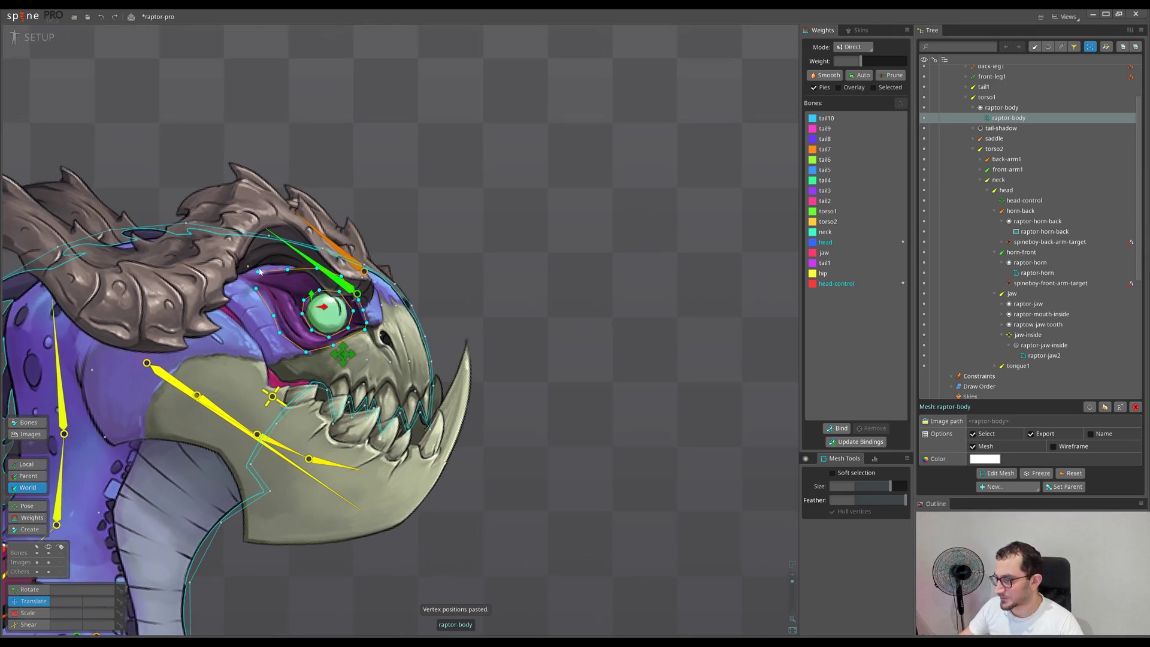
scroll(259, 272, up, 2)
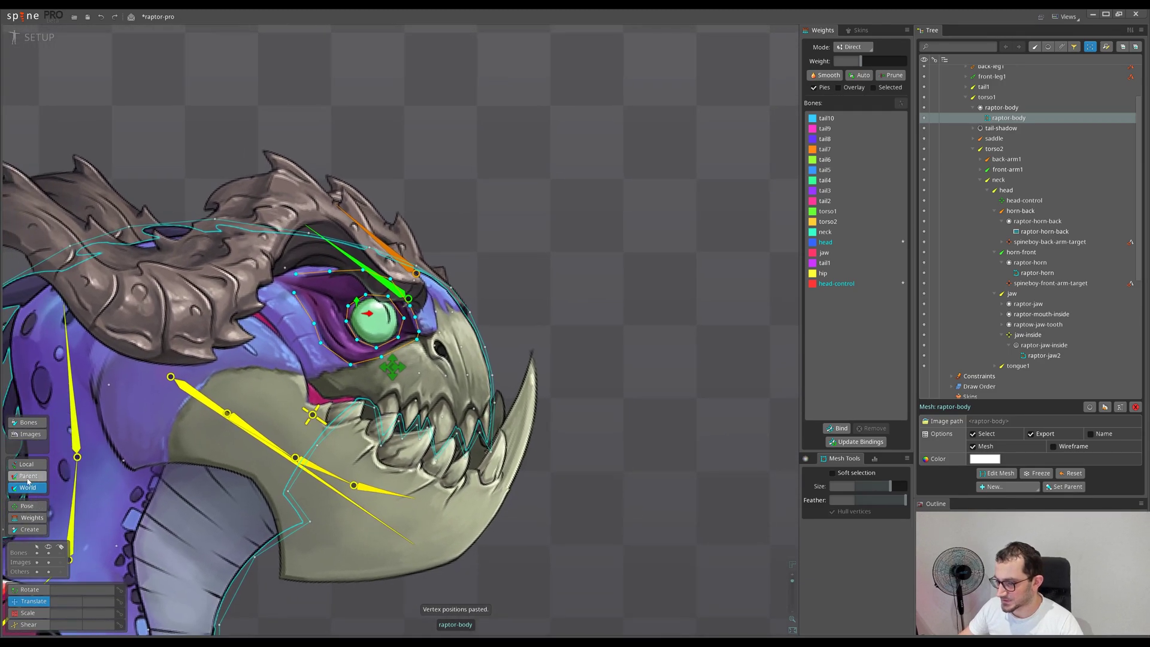
drag(366, 428, 328, 418)
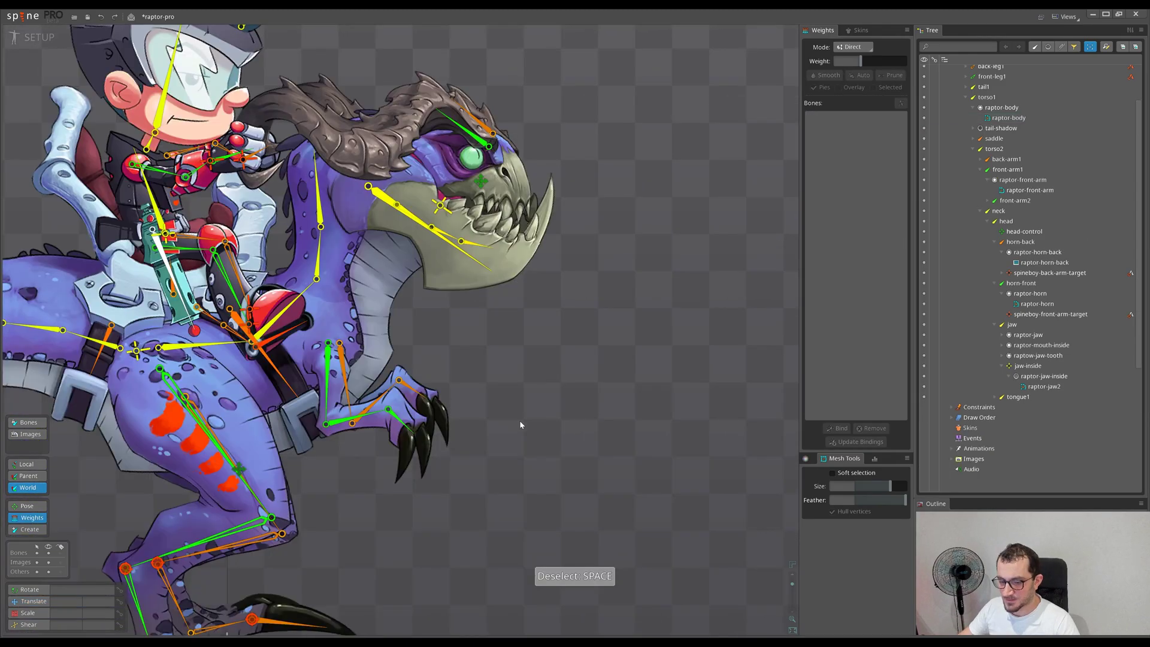
Step: Add an inner vertex to the raptor-front-arm mesh at the base of the claws, near the front-hand bone's tip
drag(521, 424, 466, 402)
scroll(484, 427, up, 2)
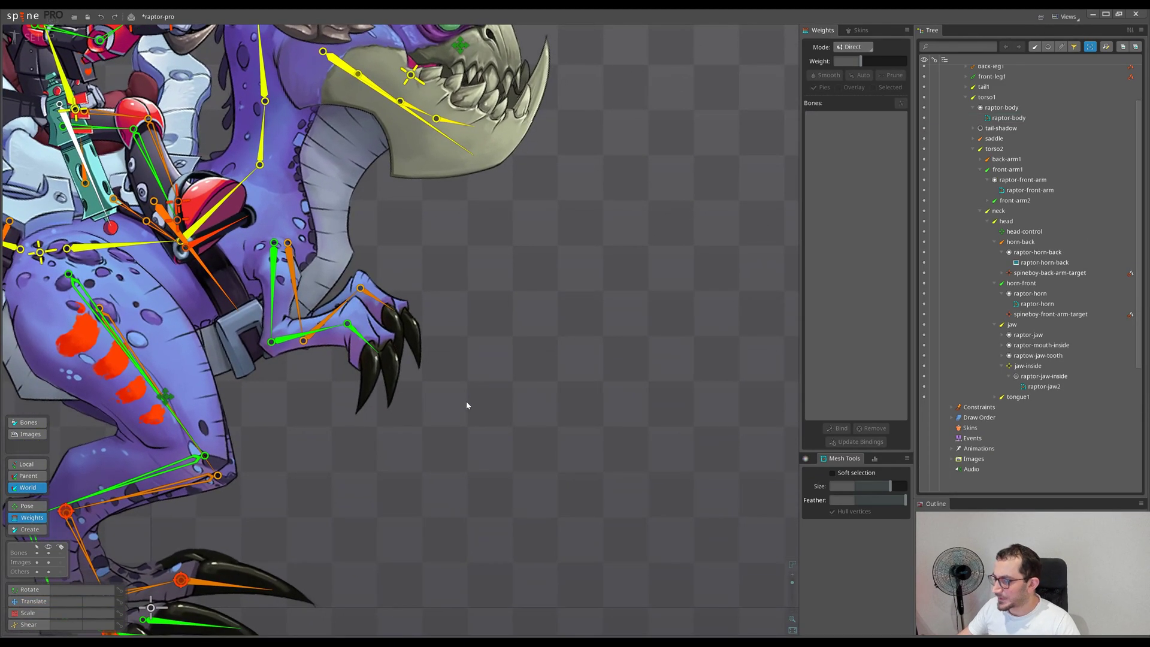
scroll(466, 401, up, 2)
click(344, 329)
scroll(320, 390, up, 2)
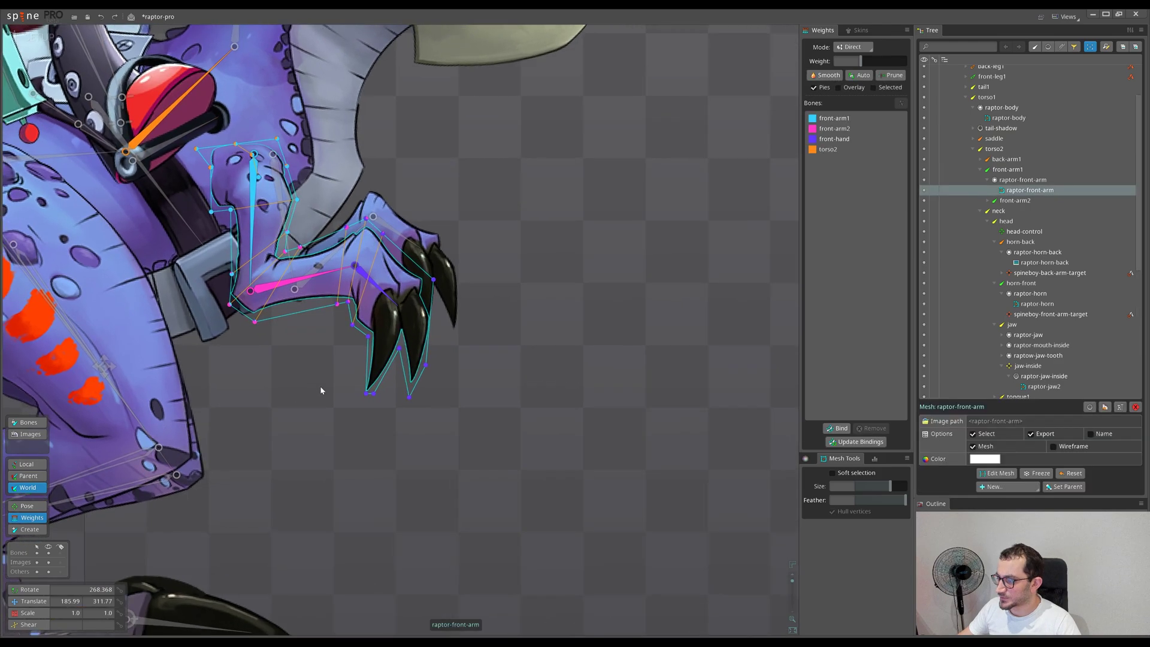
scroll(320, 390, up, 2)
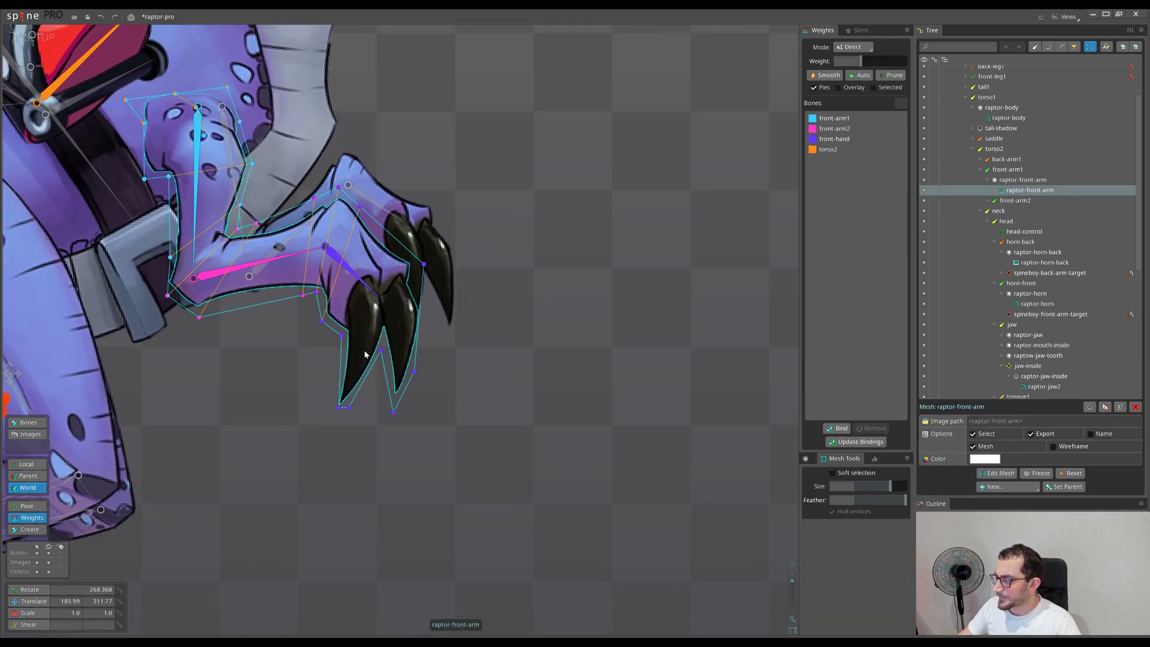
scroll(345, 331, up, 1)
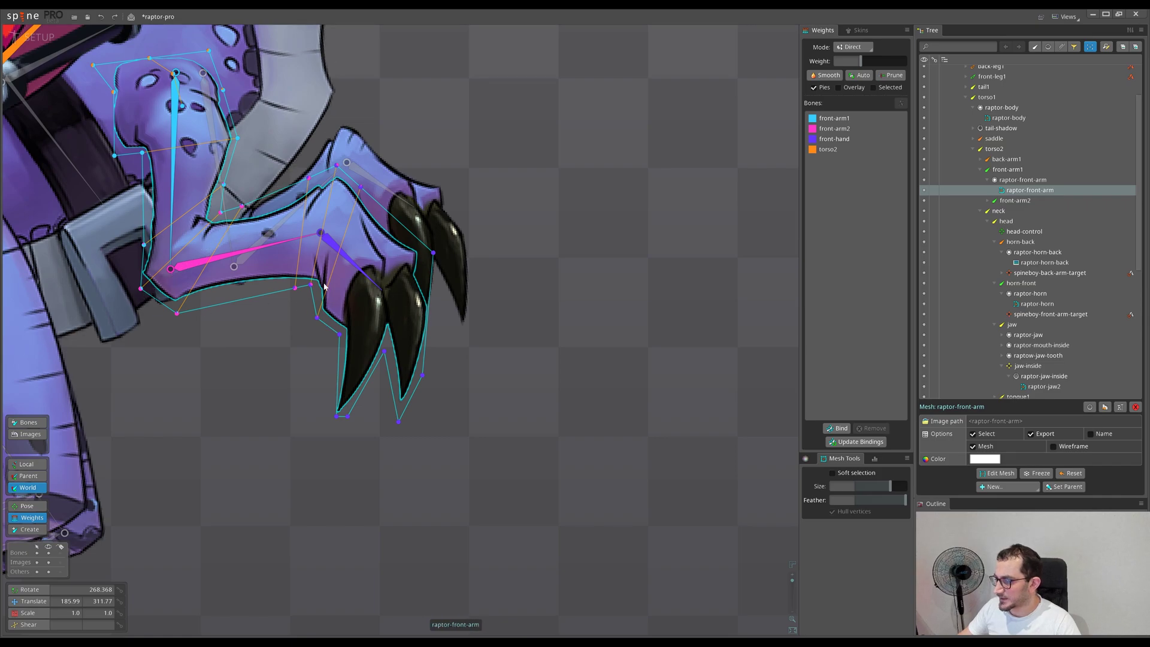
drag(358, 235, 260, 235)
scroll(260, 238, up, 2)
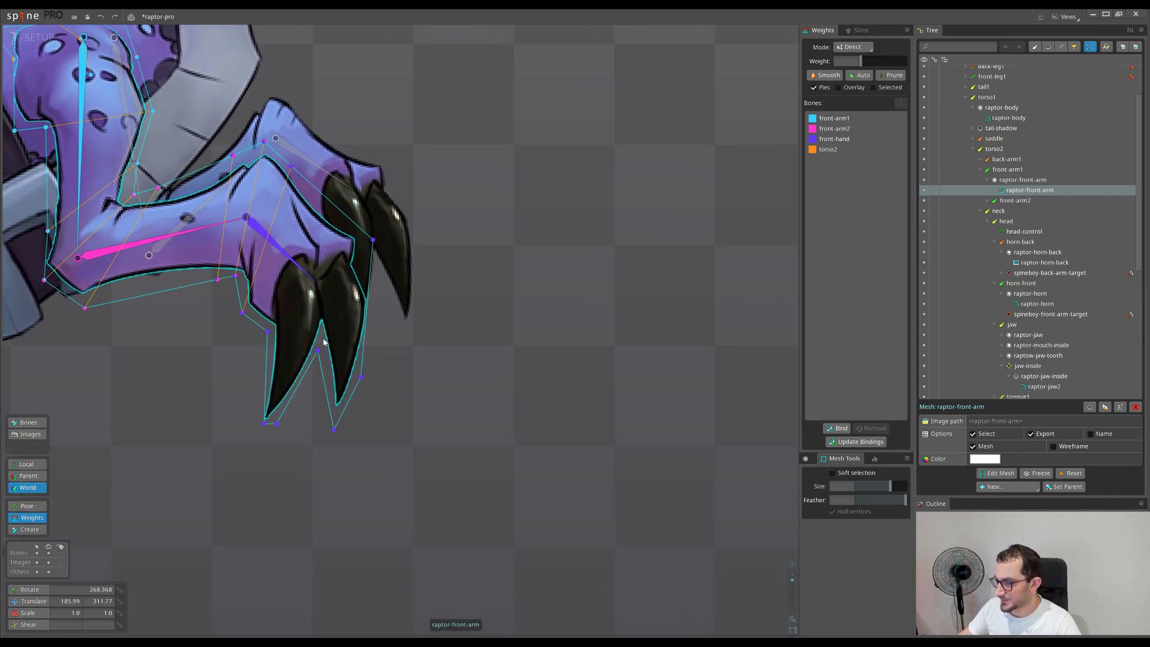
click(1010, 474)
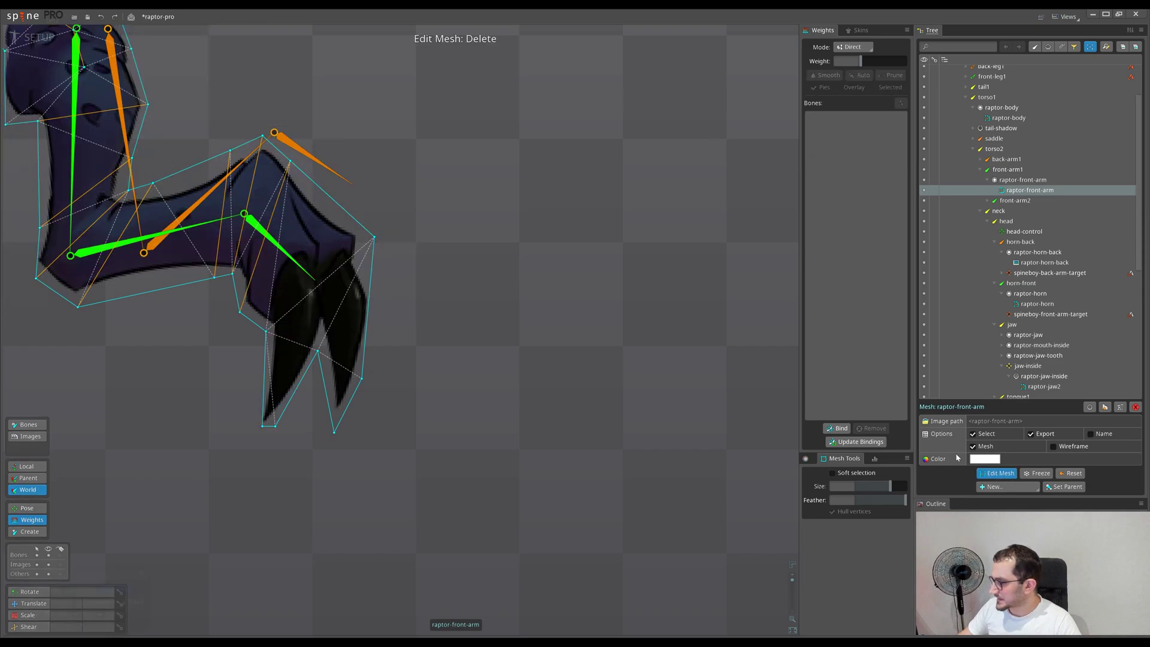
key(c)
click(309, 269)
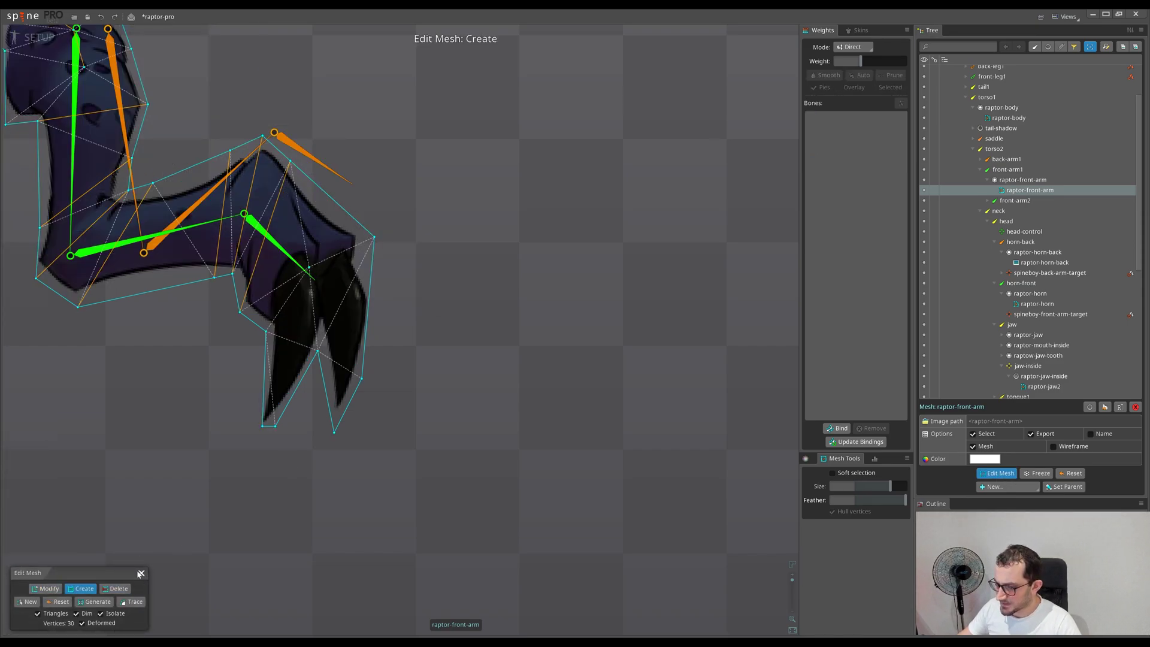
click(142, 576)
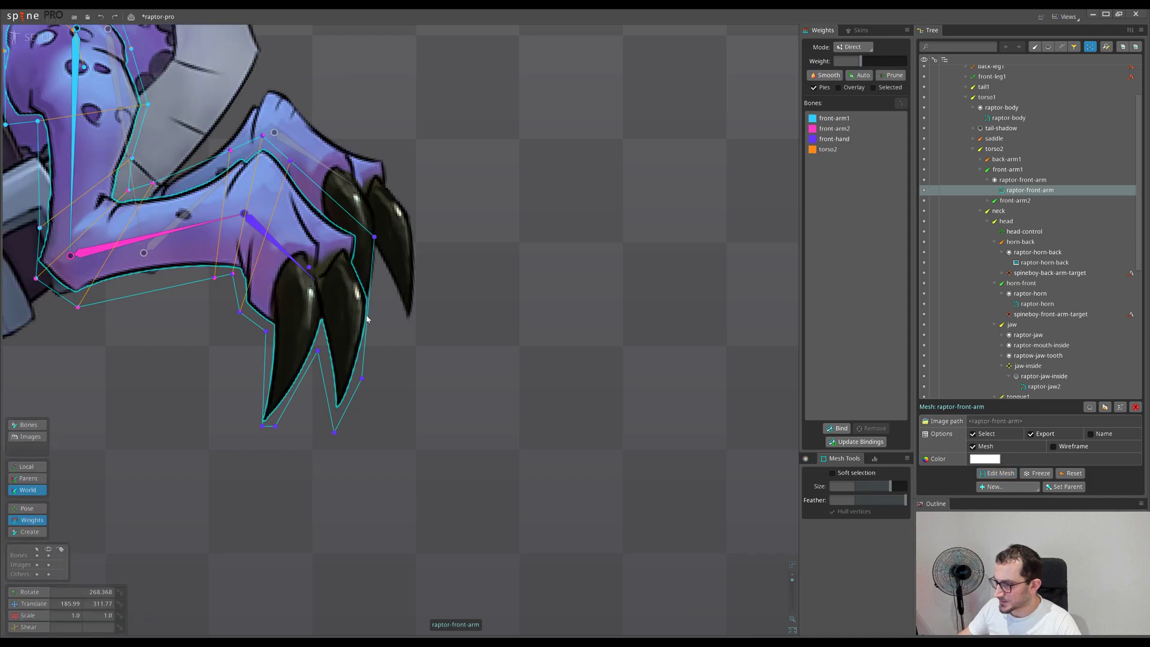
Step: Set the new inner hand vertex's weight to 100% on the front-arm2 bone
click(316, 272)
click(305, 269)
drag(424, 323, 416, 204)
scroll(306, 289, up, 4)
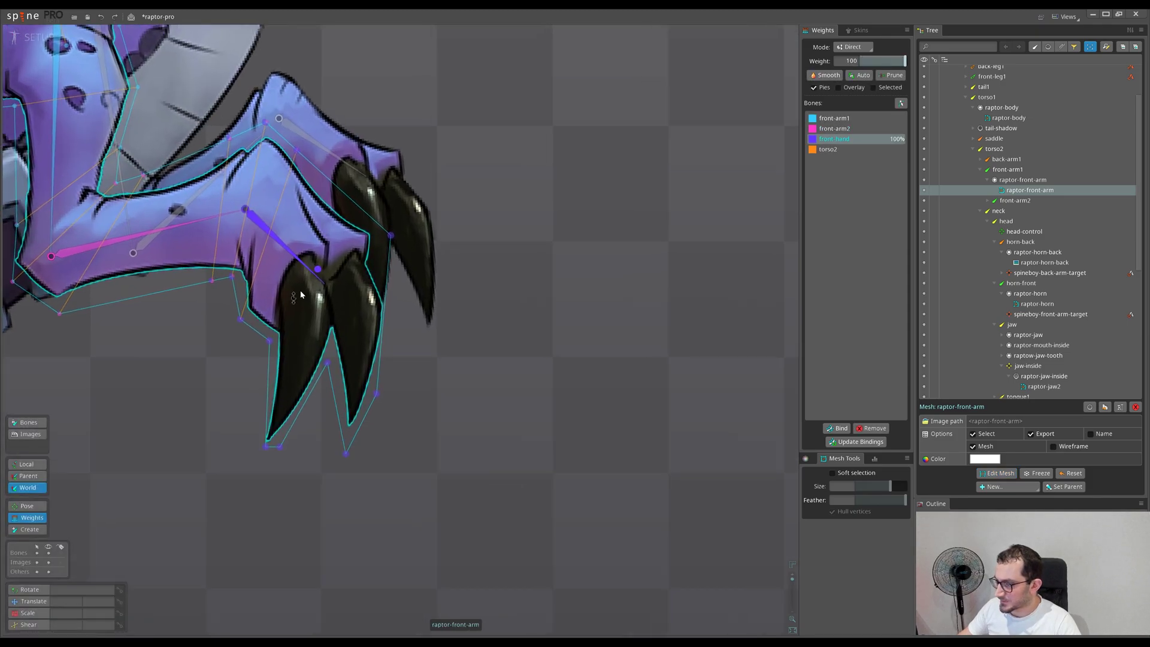
click(134, 182)
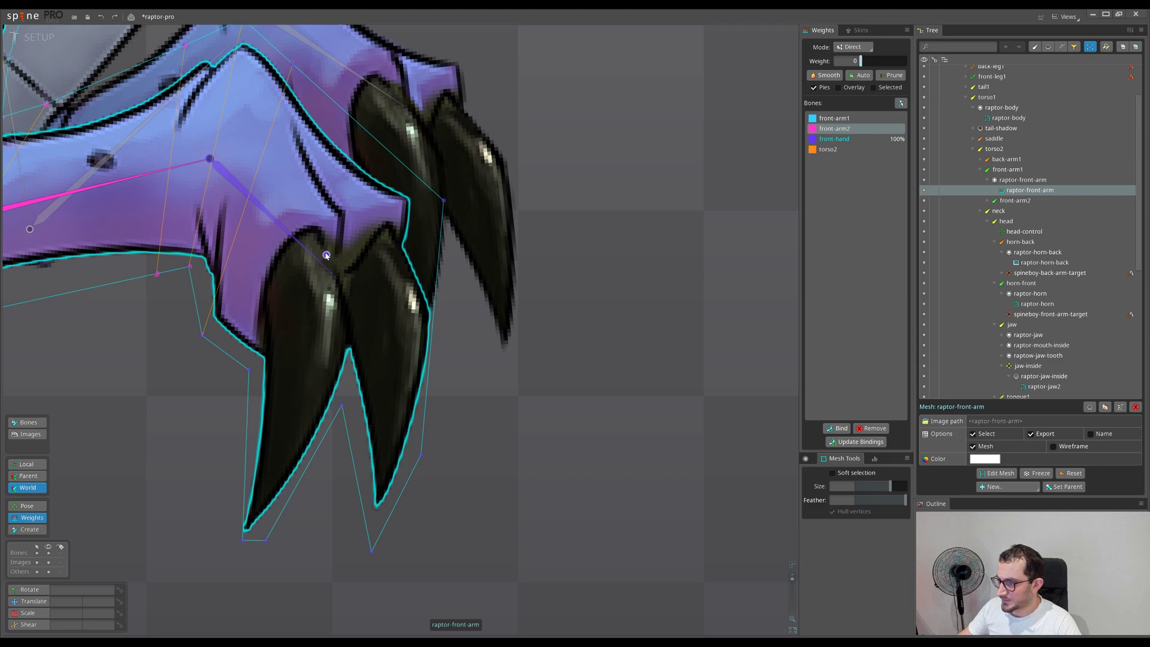
drag(326, 255, 332, 174)
scroll(473, 324, down, 5)
scroll(468, 335, up, 3)
Step: Select the vertices around the claws together with the new inner vertex and smooth their weights
key(v)
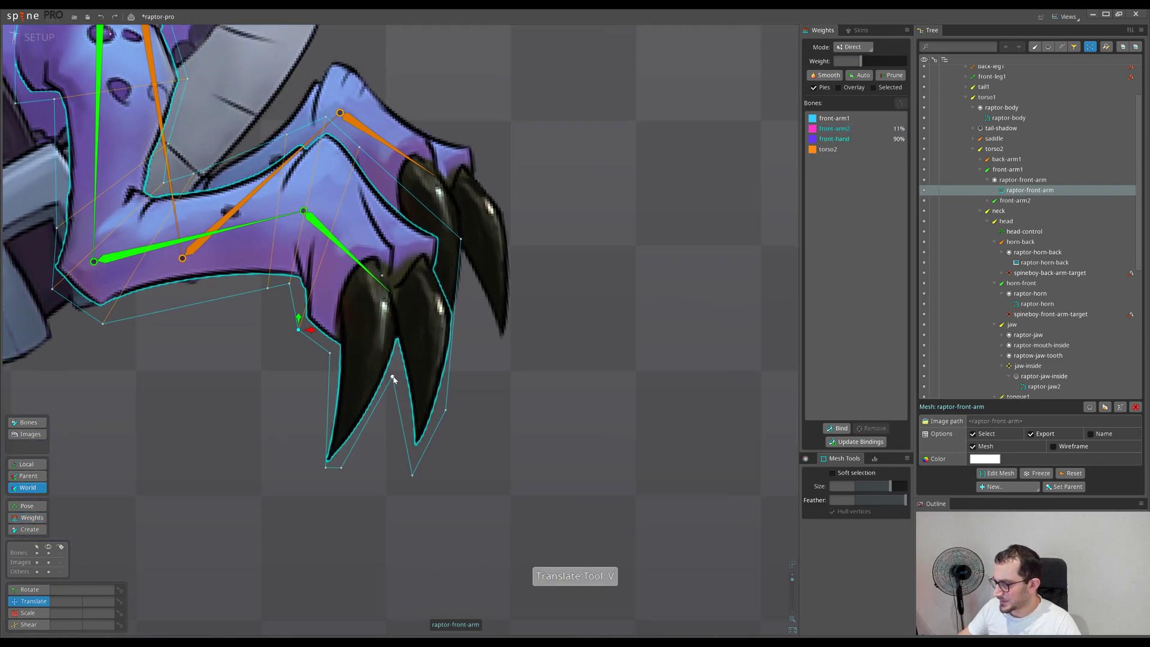
key(g)
drag(321, 249, 526, 500)
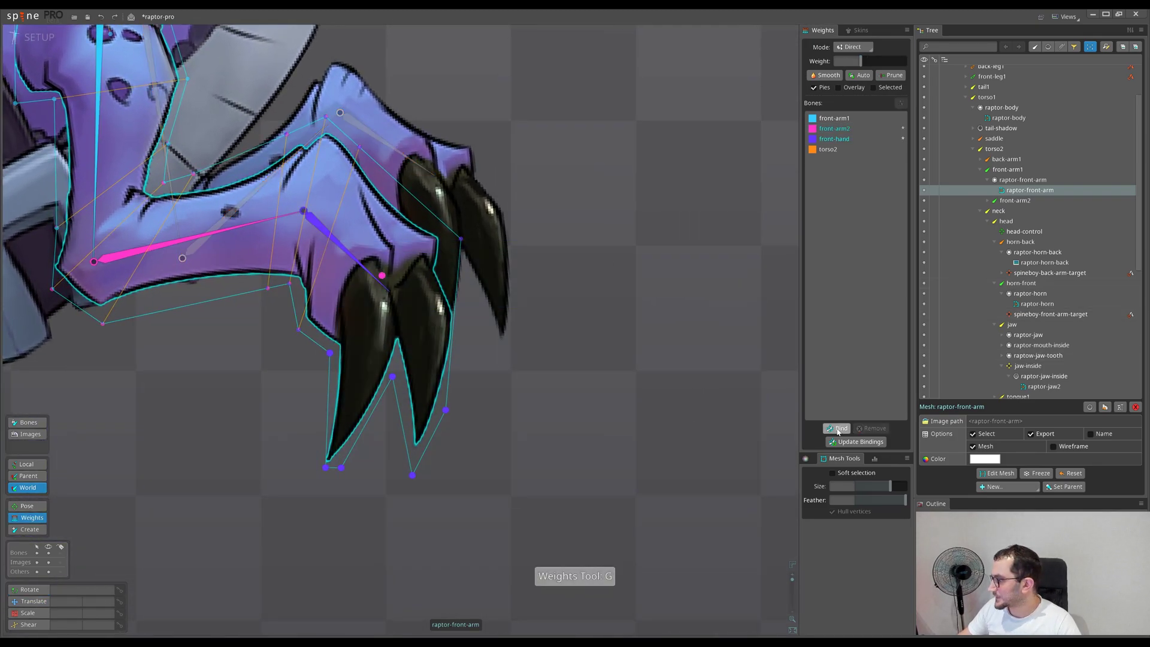
click(826, 79)
click(827, 79)
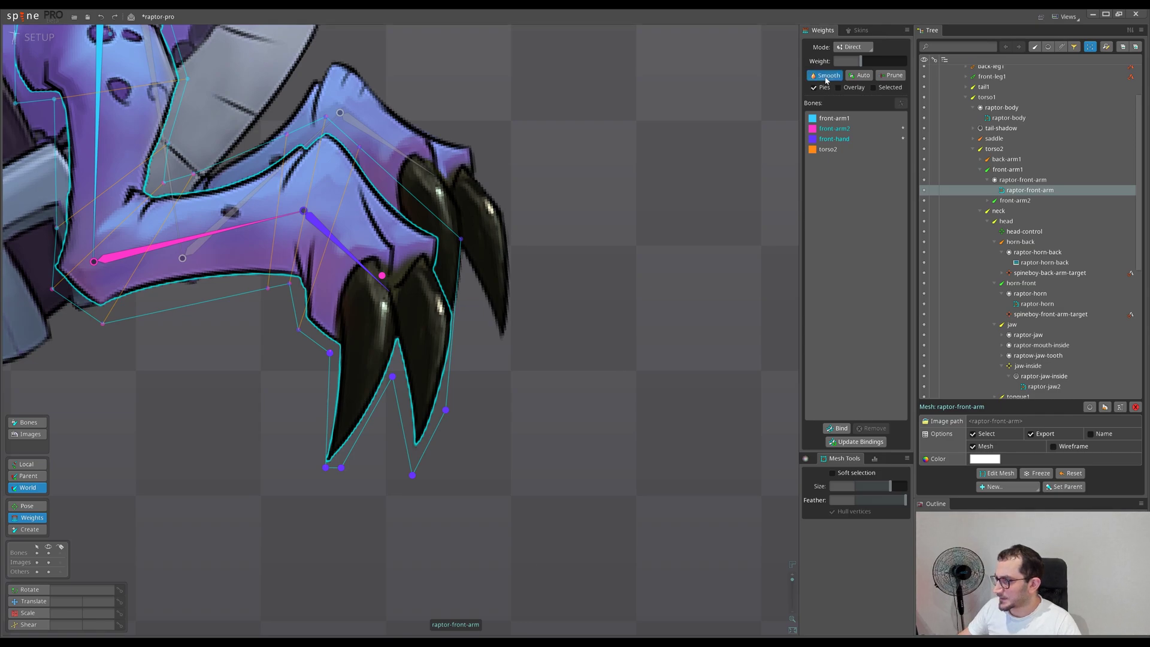
click(827, 76)
click(826, 76)
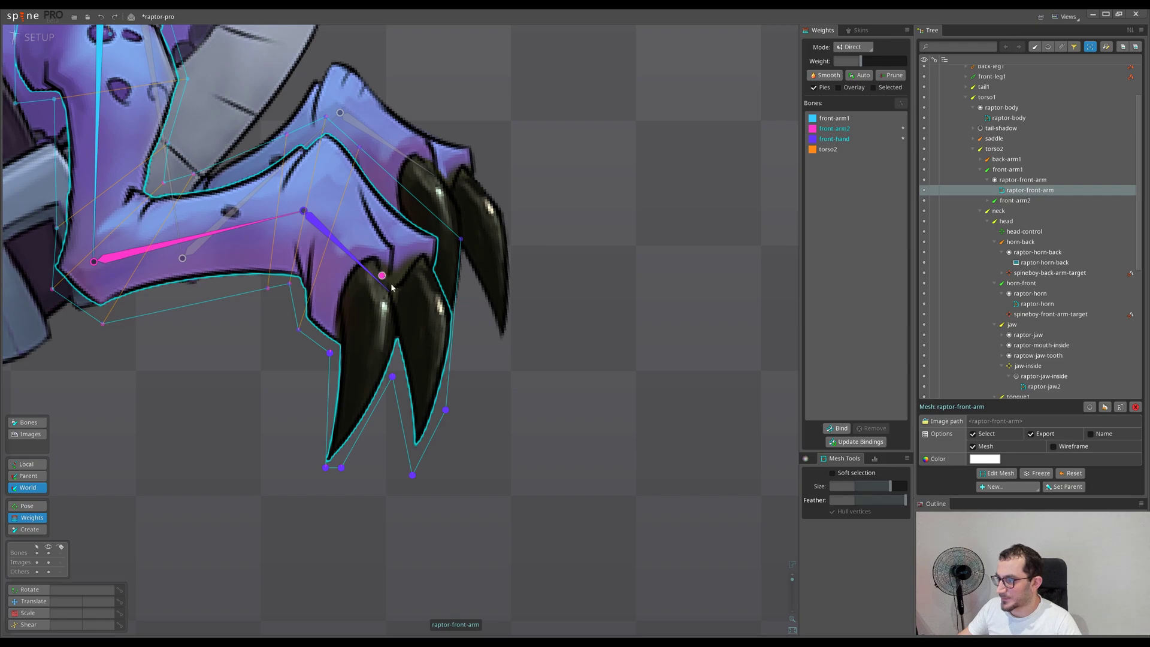
Step: Add a mesh edge from the inner hand vertex to the outer hull vertex by the knuckle, undoing the stray extra vertex
scroll(426, 330, down, 4)
scroll(400, 299, up, 1)
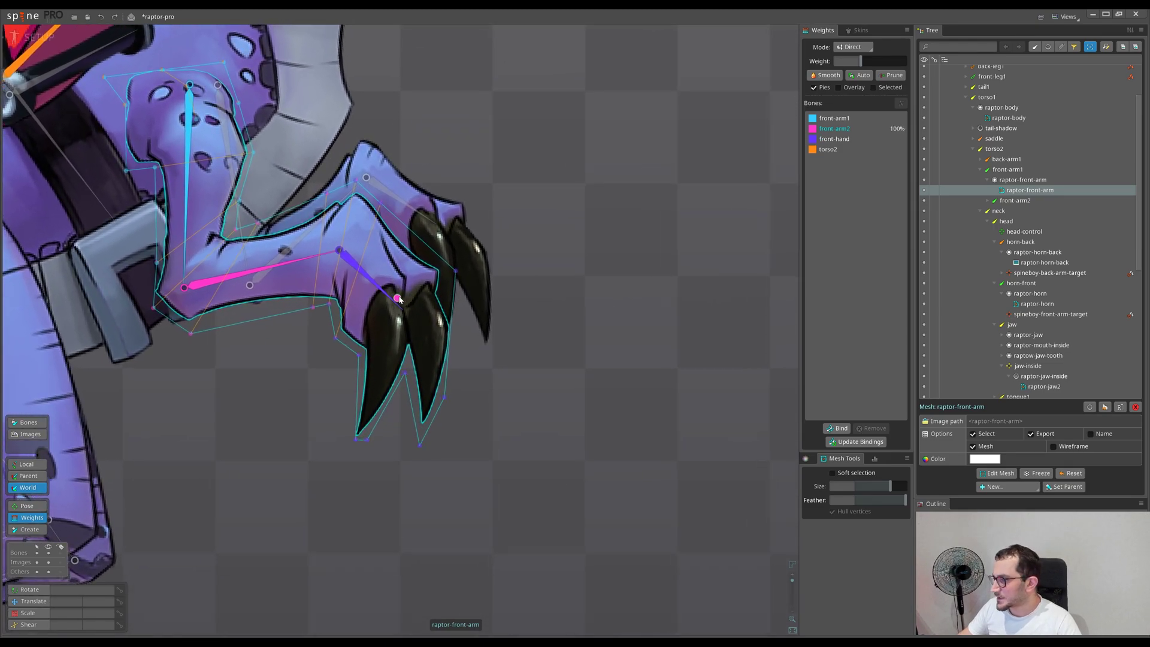
click(1000, 473)
scroll(420, 360, up, 4)
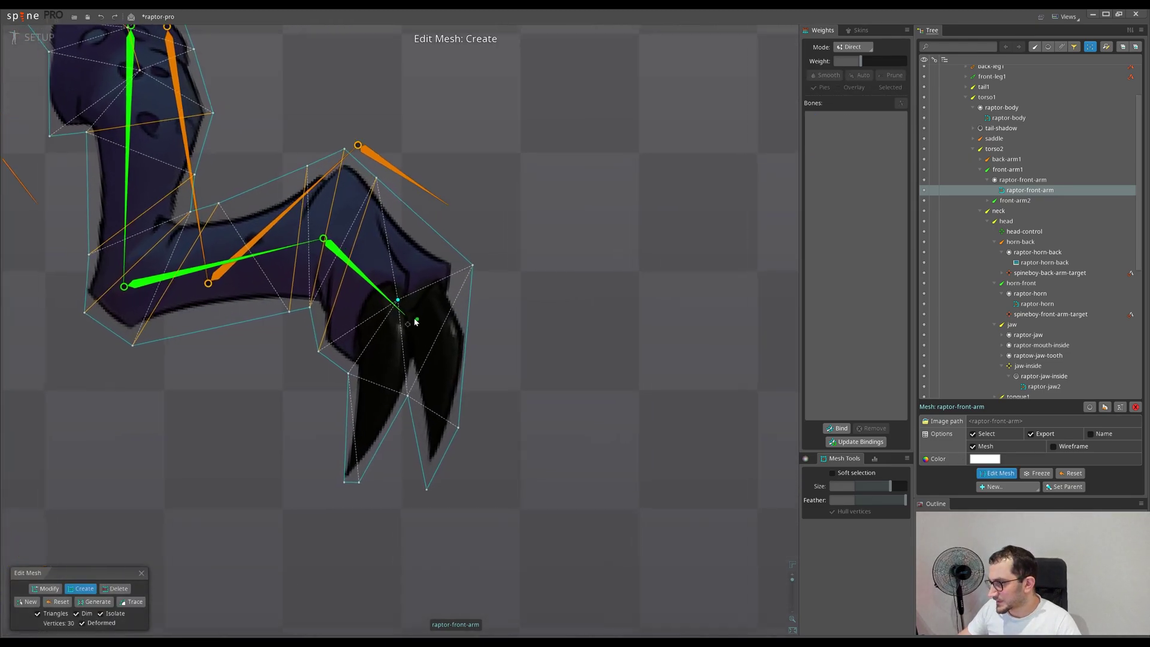
key(space)
key(n)
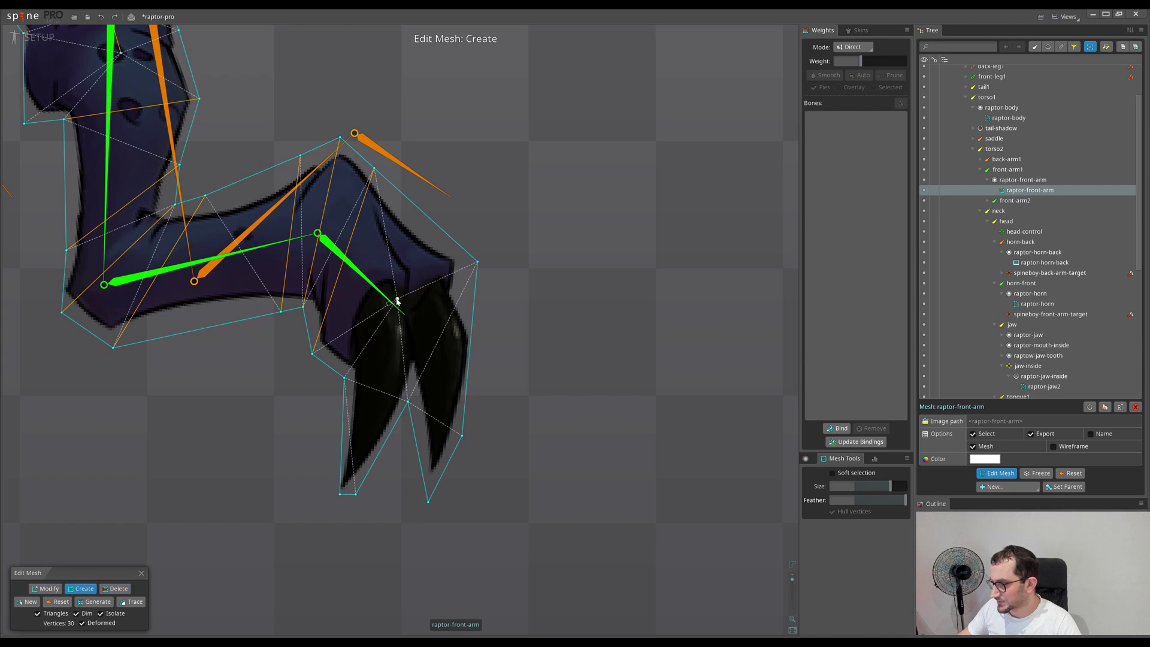
drag(397, 299, 360, 327)
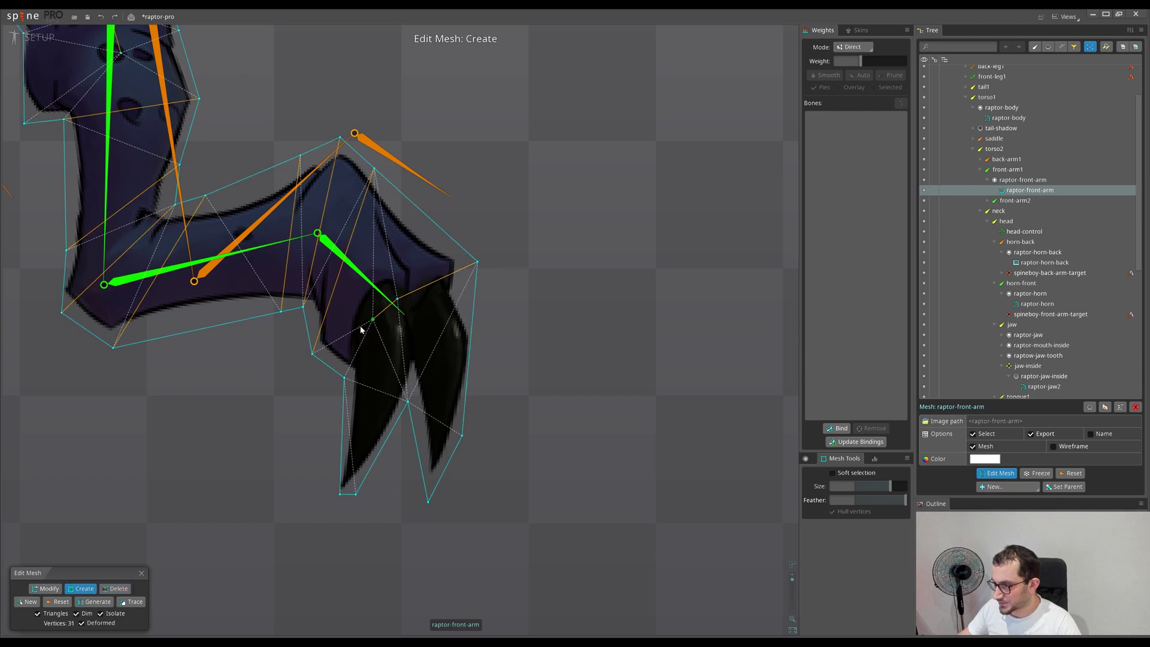
key(ctrl+z)
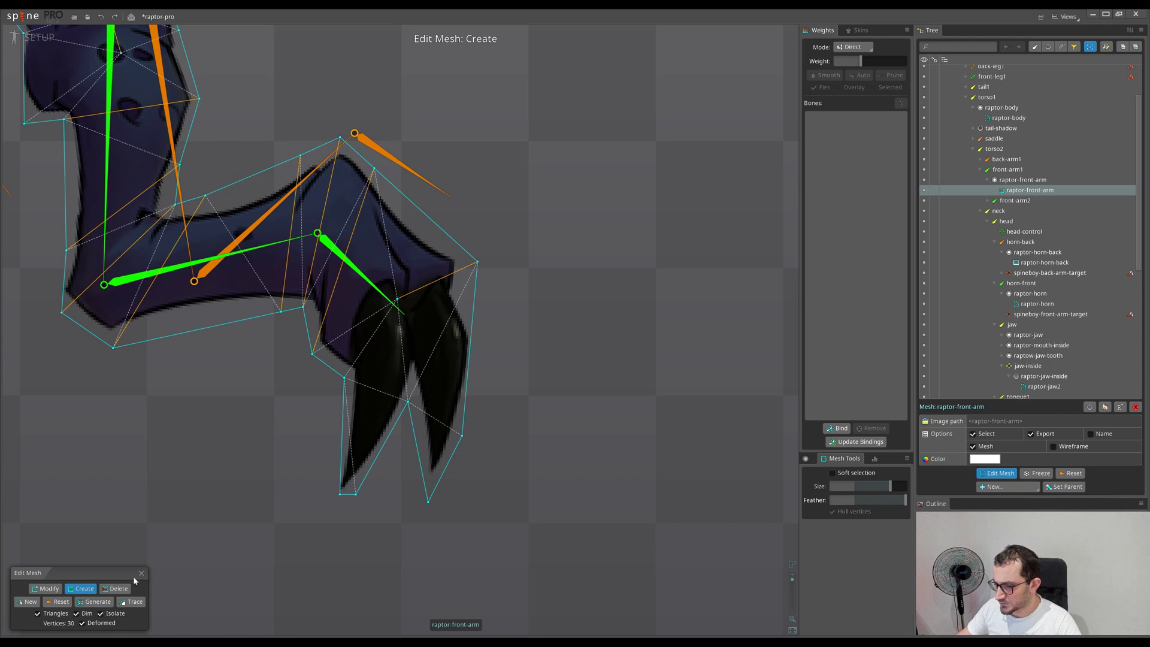
click(141, 574)
scroll(545, 302, up, 1)
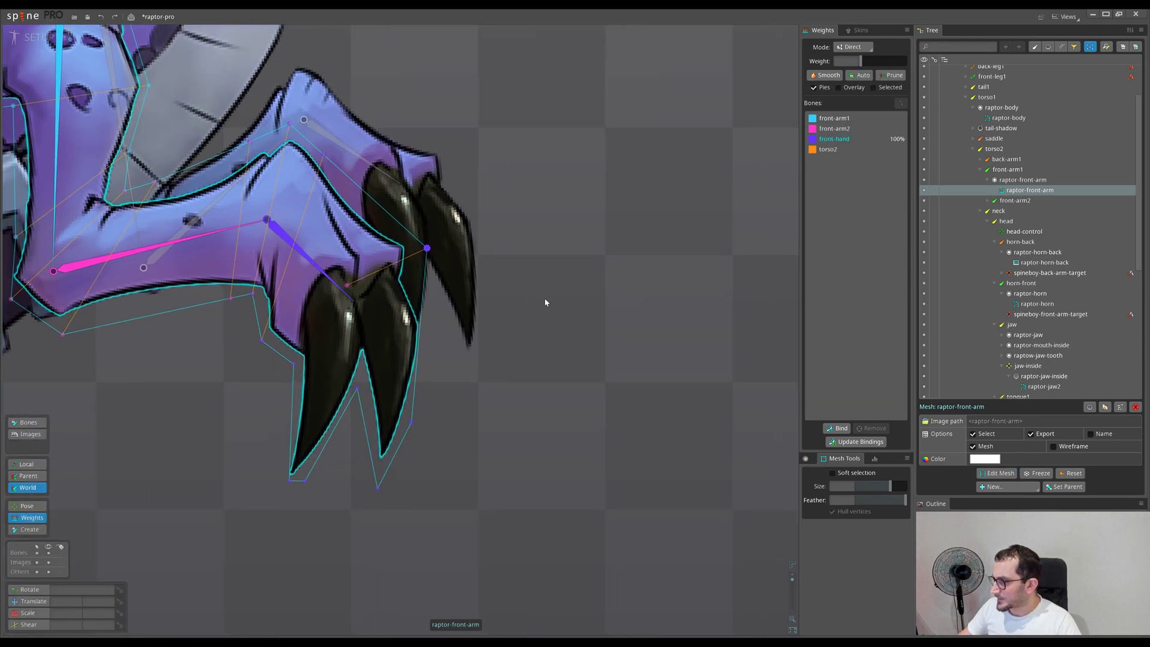
scroll(402, 312, down, 2)
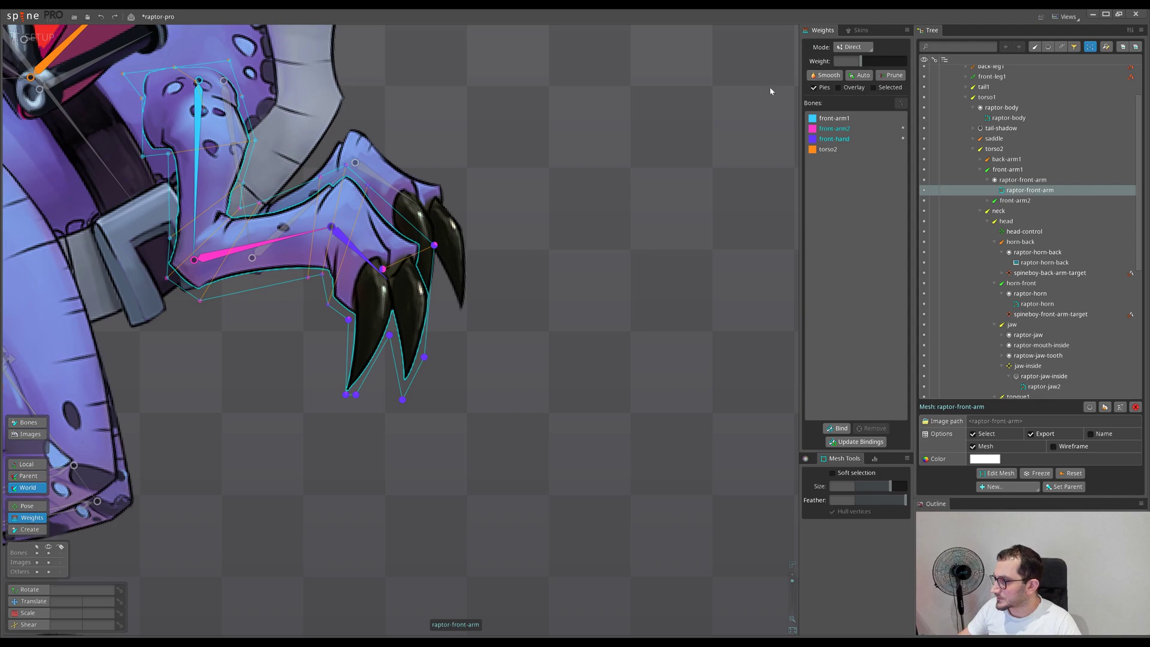
scroll(419, 273, up, 3)
Step: Open the Prune settings for the raptor-body mesh's weights and place the dialog below the tail
scroll(408, 273, down, 4)
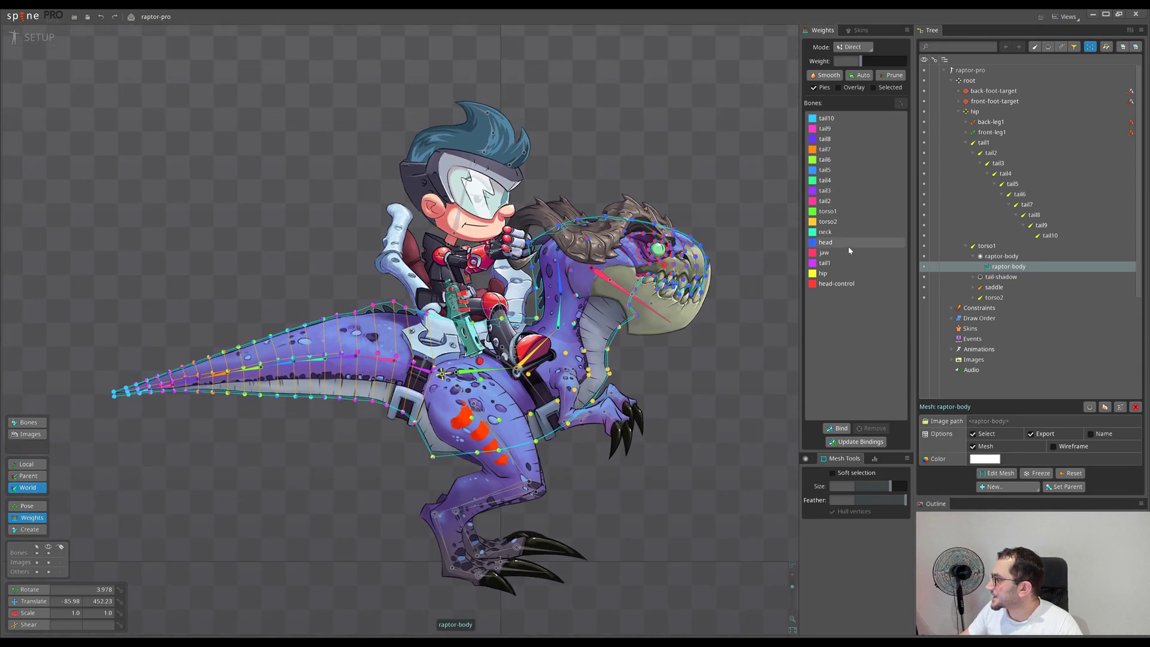
scroll(364, 419, up, 2)
scroll(401, 440, up, 1)
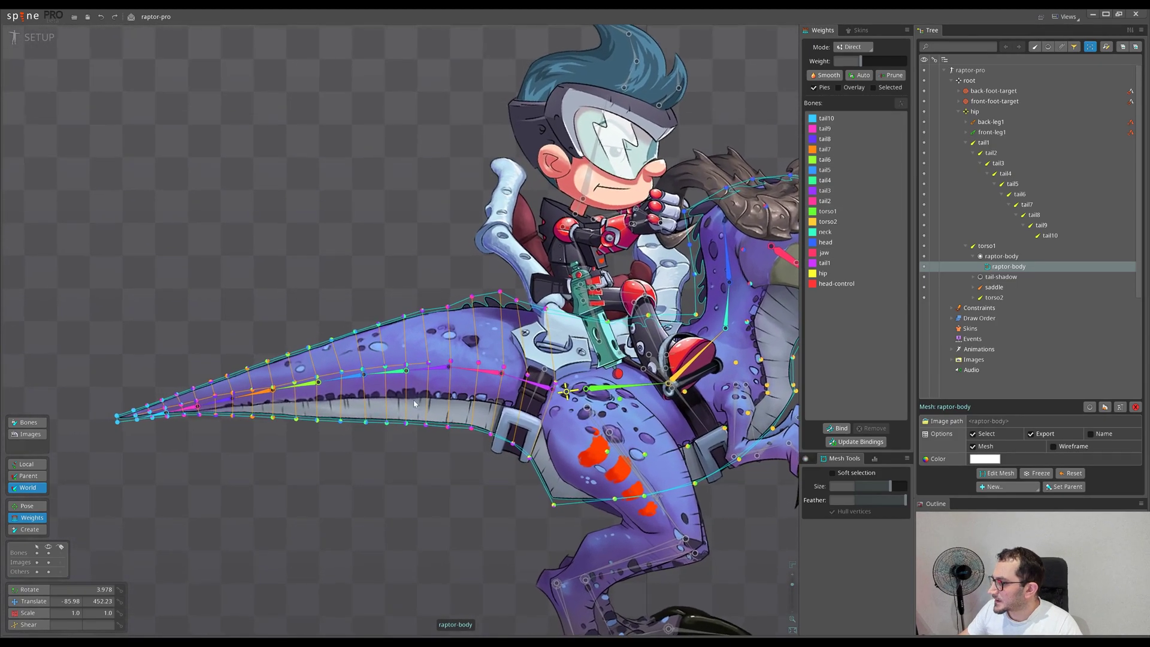
click(898, 77)
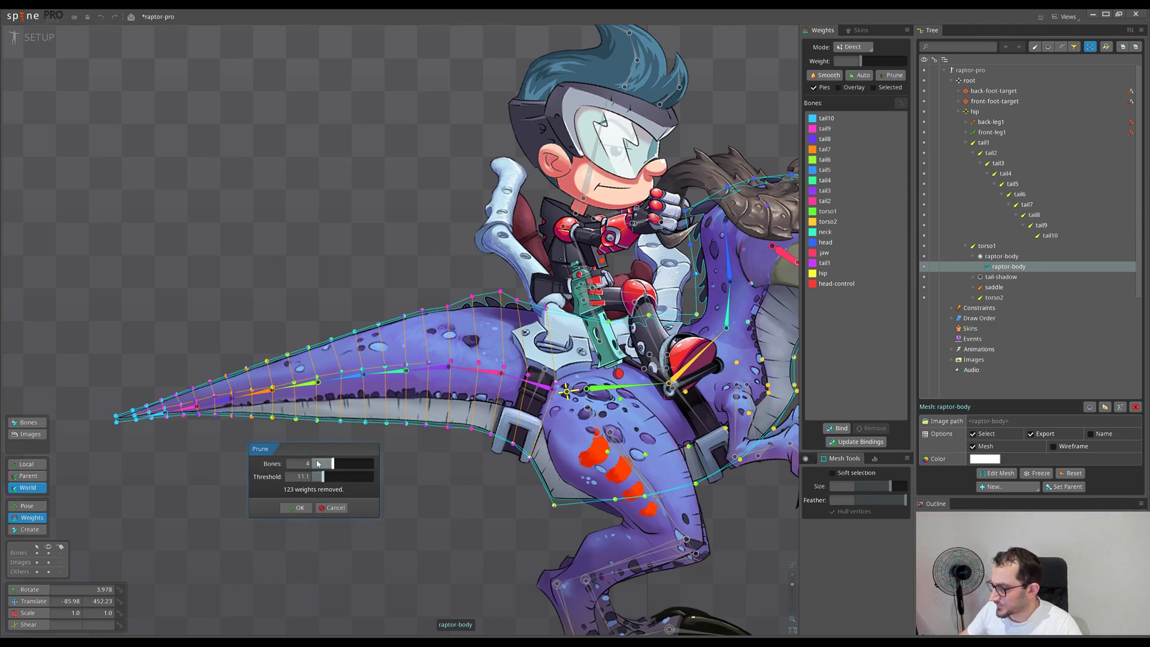
drag(301, 450, 261, 461)
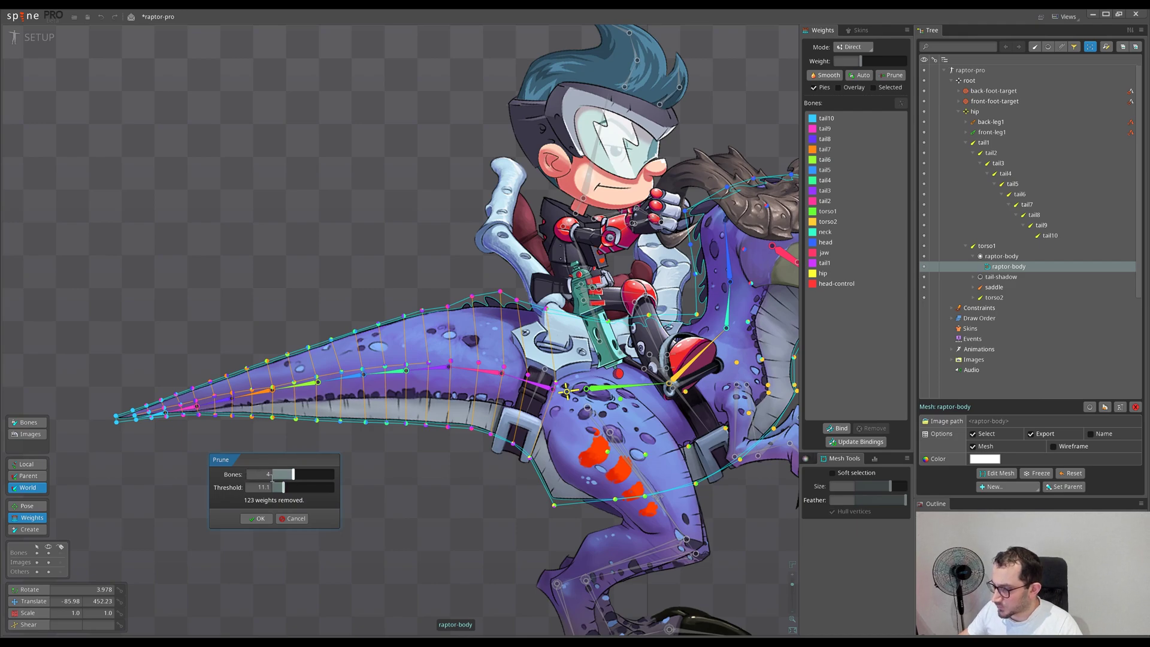
drag(240, 461, 209, 461)
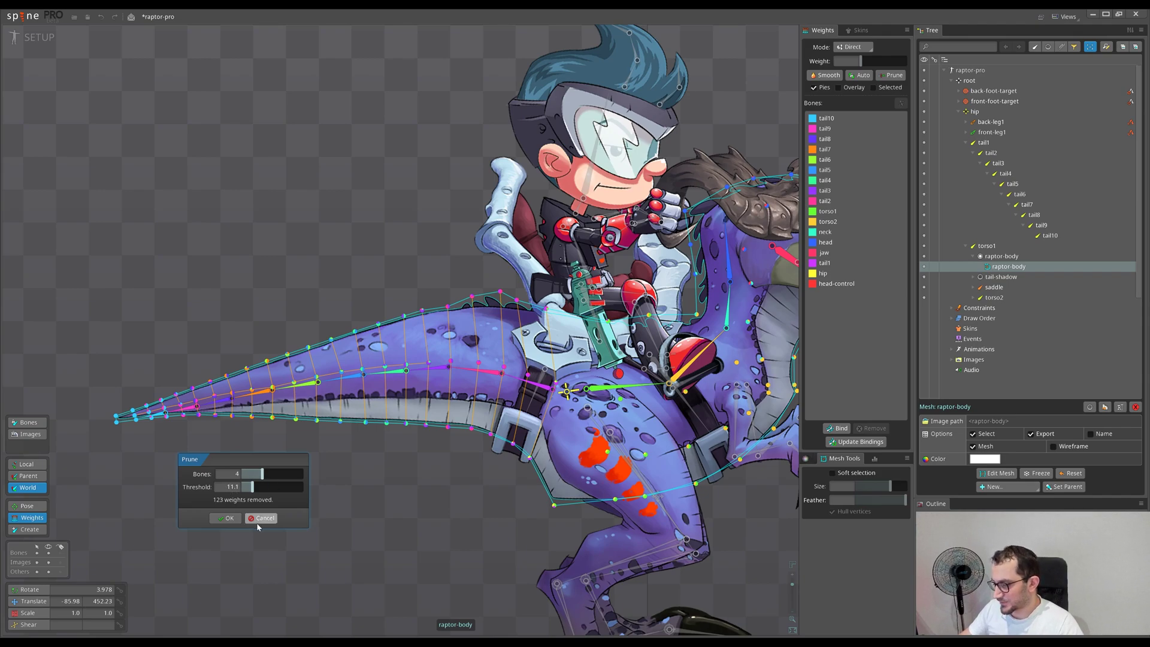
drag(231, 458, 289, 462)
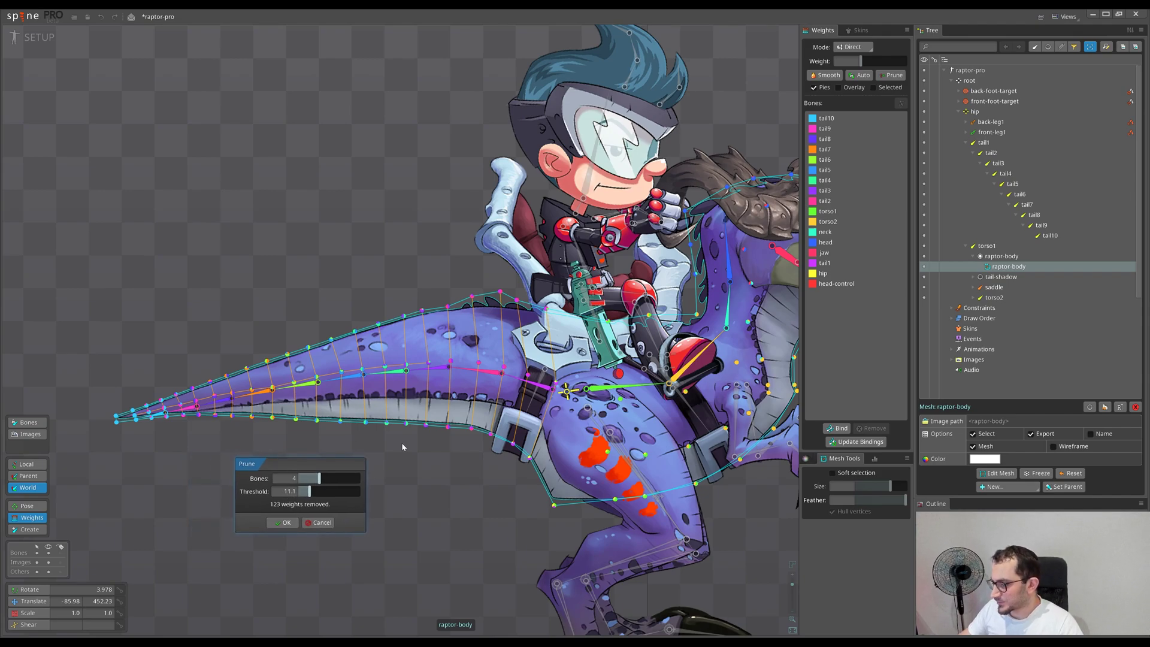